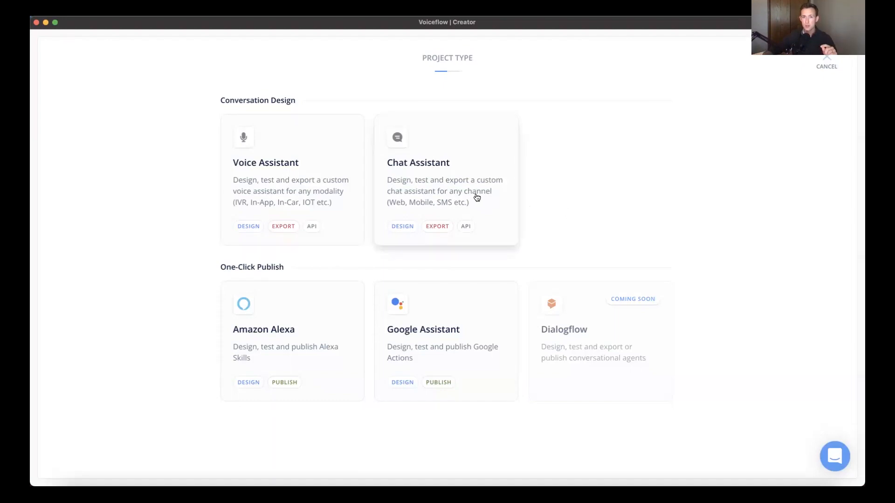
# - Create a Chat Assistant project with English (en-US) as its language and move the Start block slightly up and left on the canvas
pyautogui.click(444, 169)
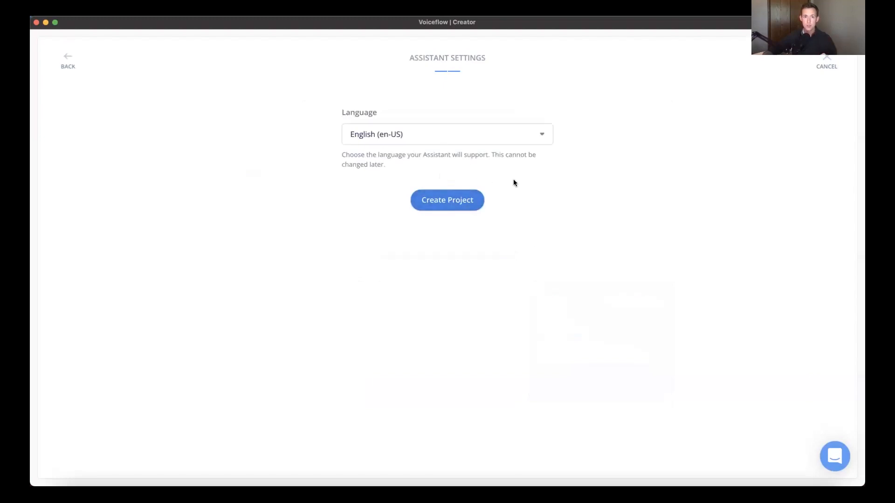
pyautogui.click(438, 202)
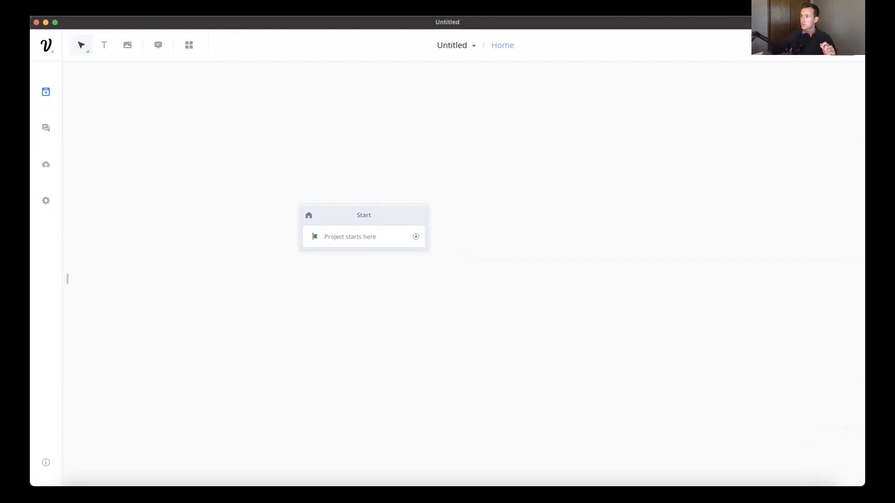
pyautogui.moveTo(382, 216); pyautogui.dragTo(330, 189)
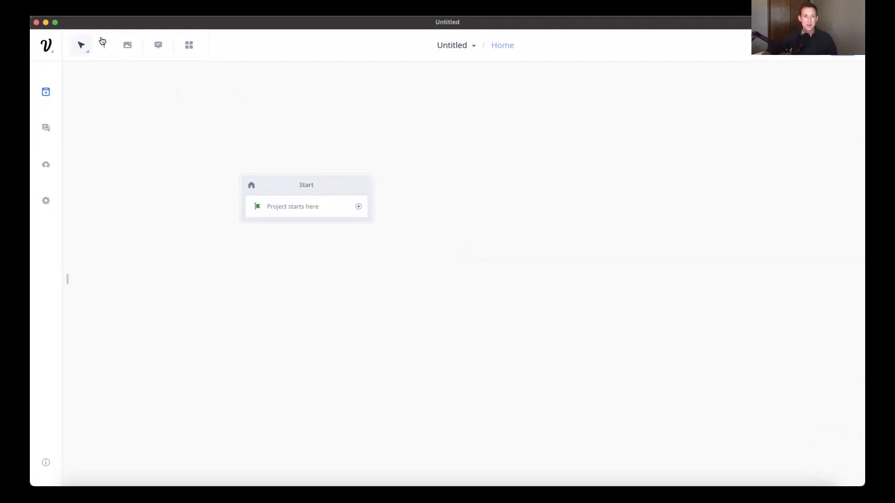
# - Lock the designer's step library open and collapse its Logic category, keeping Response and User Input expanded
pyautogui.click(47, 93)
pyautogui.moveTo(47, 93)
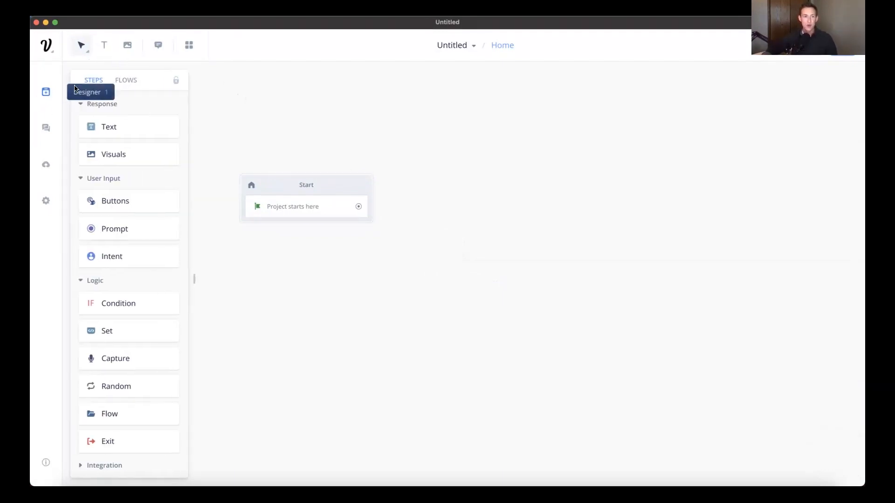
pyautogui.click(176, 80)
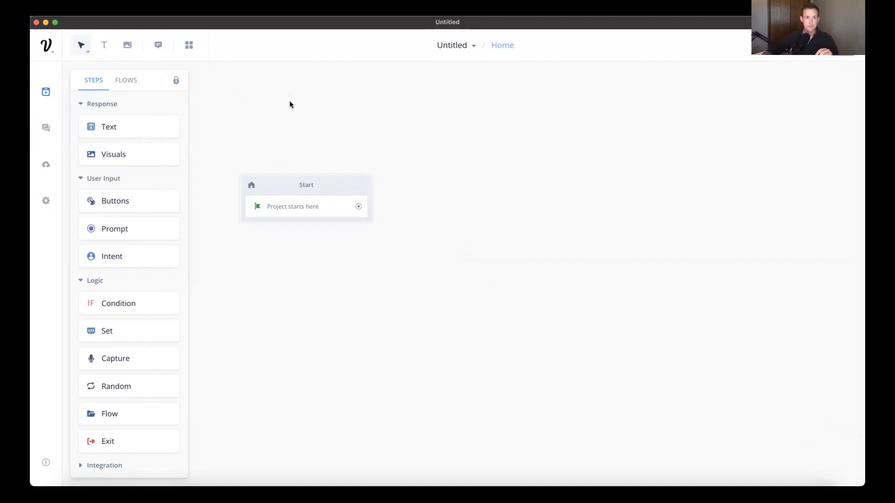
pyautogui.click(81, 281)
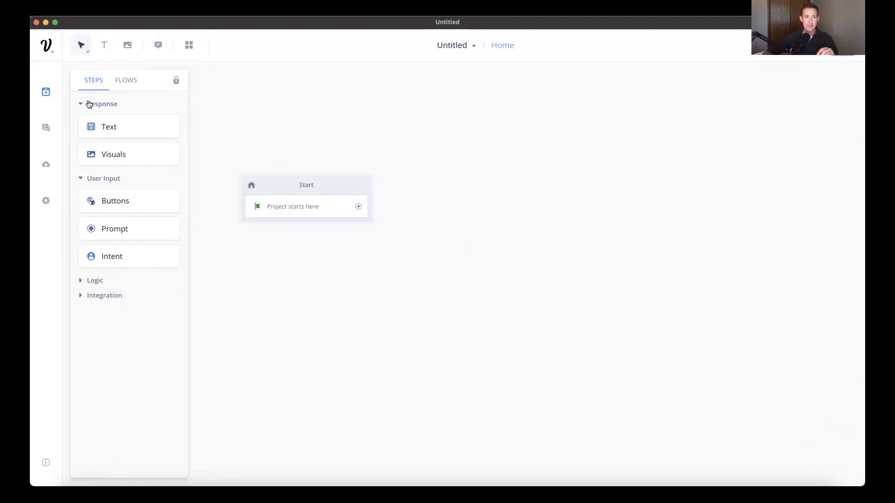
pyautogui.click(81, 177)
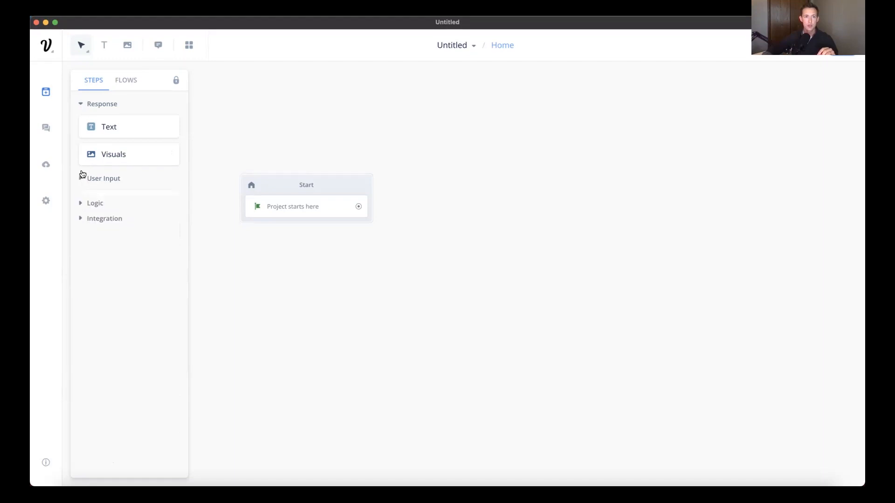
pyautogui.click(81, 177)
pyautogui.click(81, 105)
pyautogui.click(80, 105)
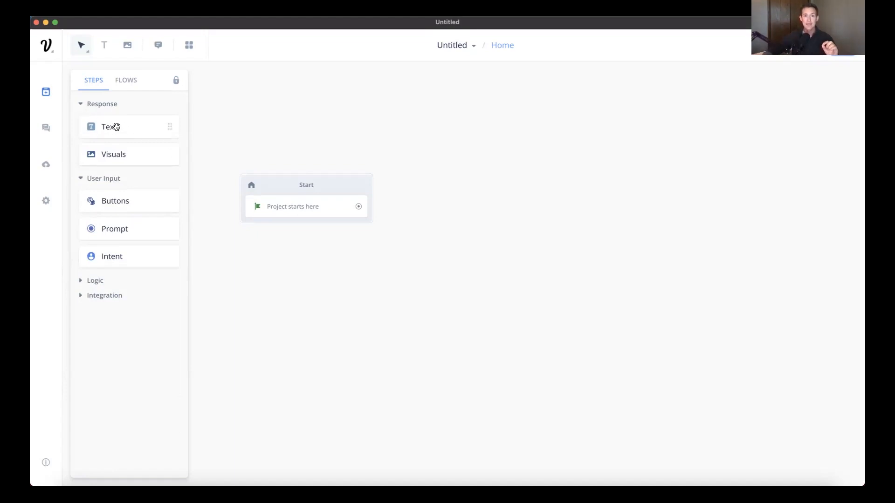
# - Place a Text step and a Visuals step as separate blocks beside the Start block and name them Text and Visual
pyautogui.moveTo(116, 127); pyautogui.dragTo(441, 163)
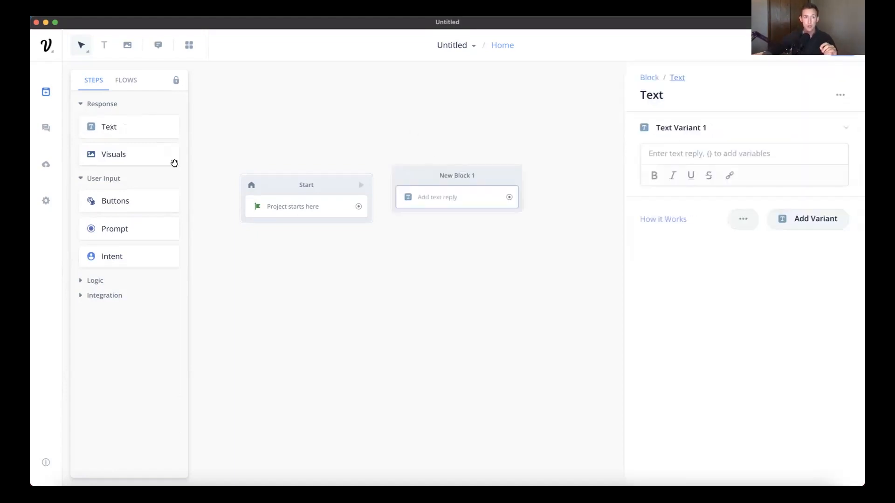
pyautogui.moveTo(116, 152); pyautogui.dragTo(485, 248)
pyautogui.doubleClick(457, 176)
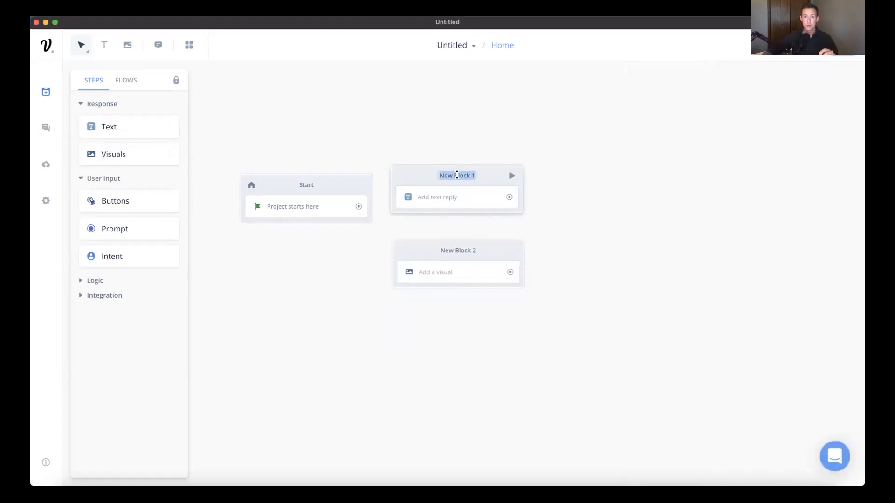
pyautogui.press('BackSpace')
pyautogui.write('Text')
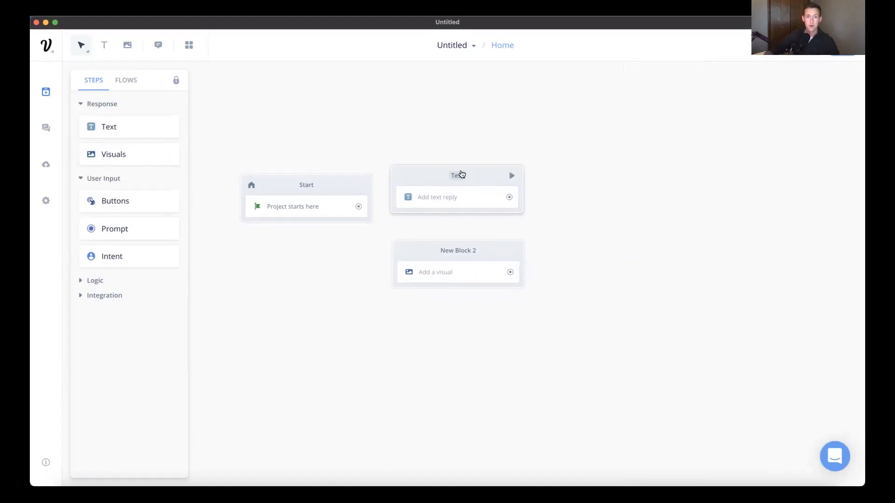
pyautogui.doubleClick(459, 173)
pyautogui.write('Text')
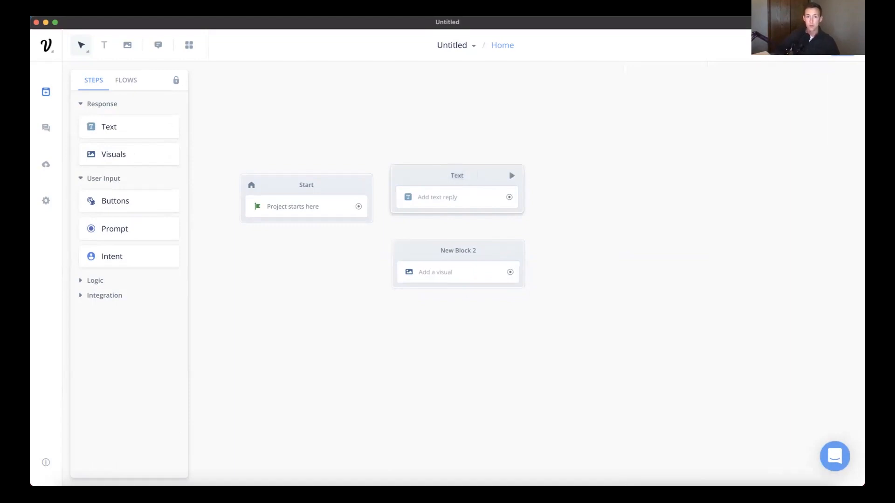
pyautogui.doubleClick(458, 252)
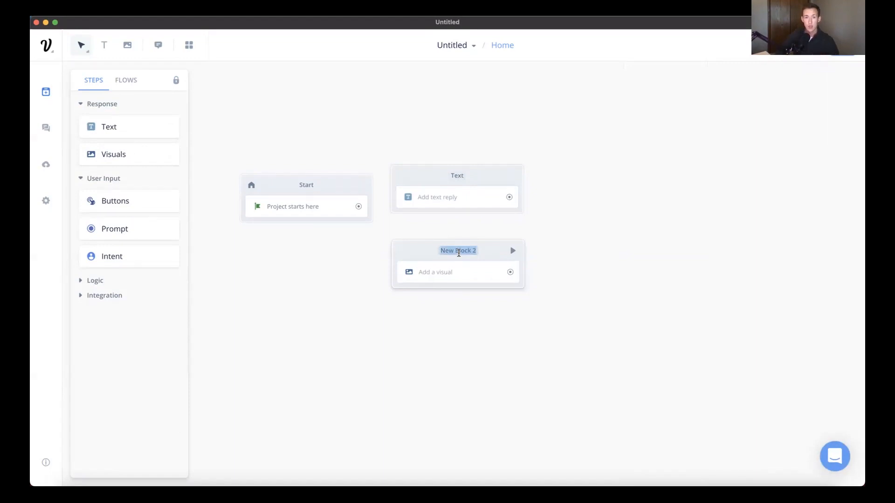
pyautogui.write('Visual')
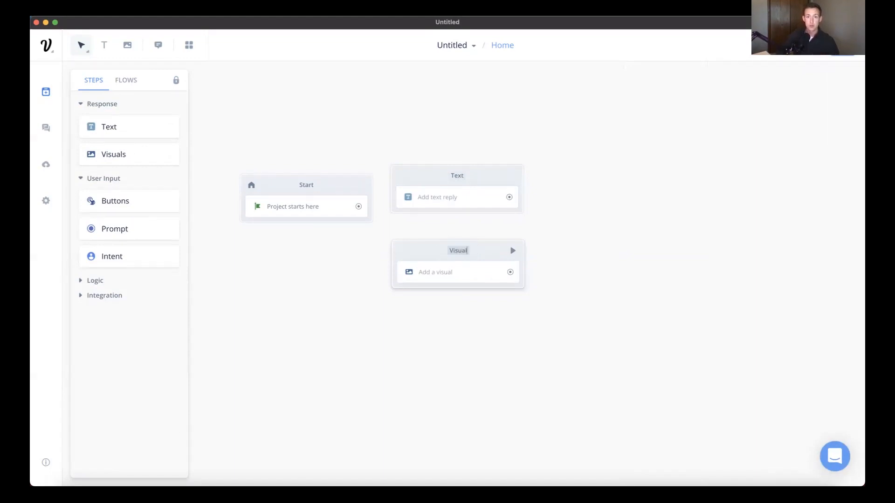
pyautogui.click(581, 253)
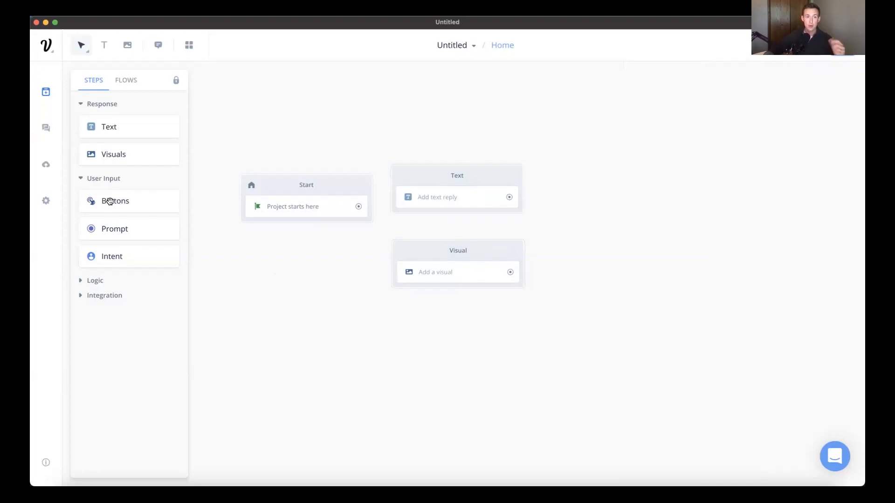
# - Add a Buttons step as a new block beside the Text block and name it Button
pyautogui.moveTo(108, 203); pyautogui.dragTo(619, 172)
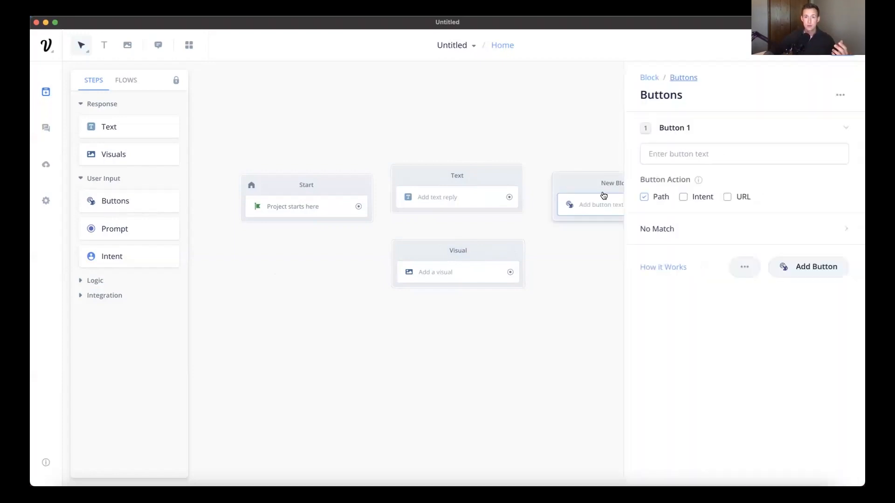
pyautogui.click(605, 175)
pyautogui.doubleClick(605, 175)
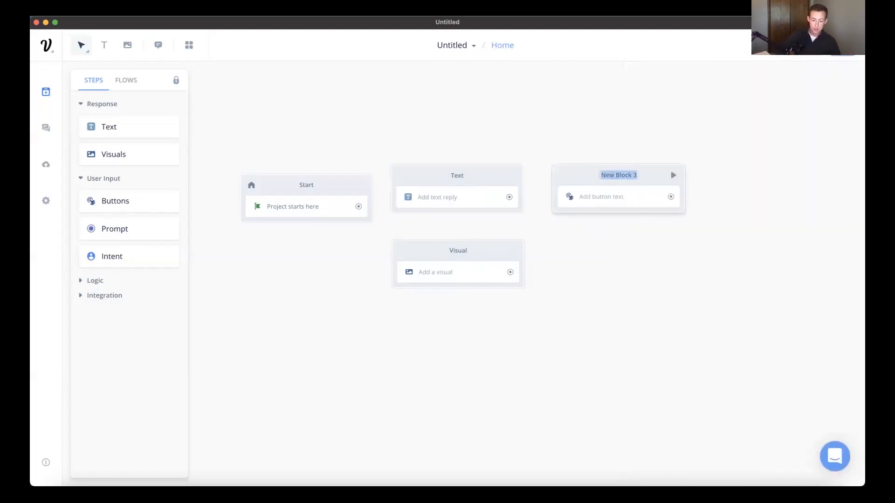
pyautogui.write('Button')
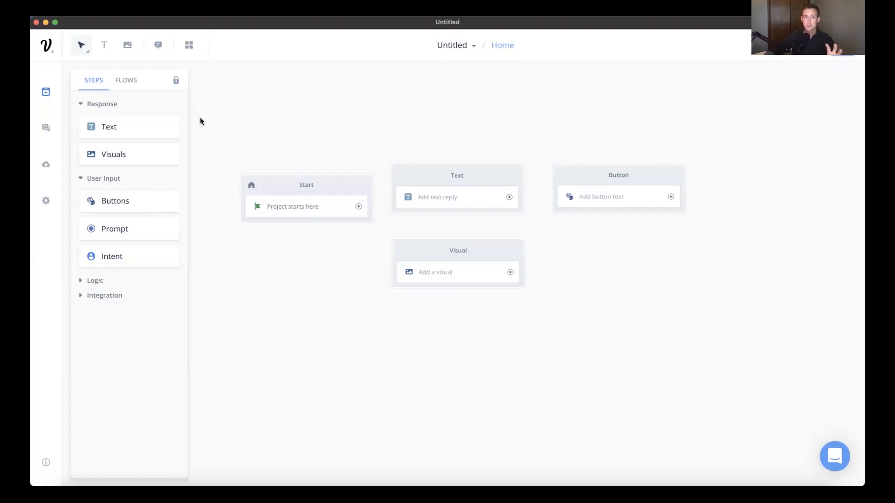
# - Delete the Text, Visual and Button blocks together, leaving only the Start block
pyautogui.moveTo(417, 137); pyautogui.dragTo(646, 276)
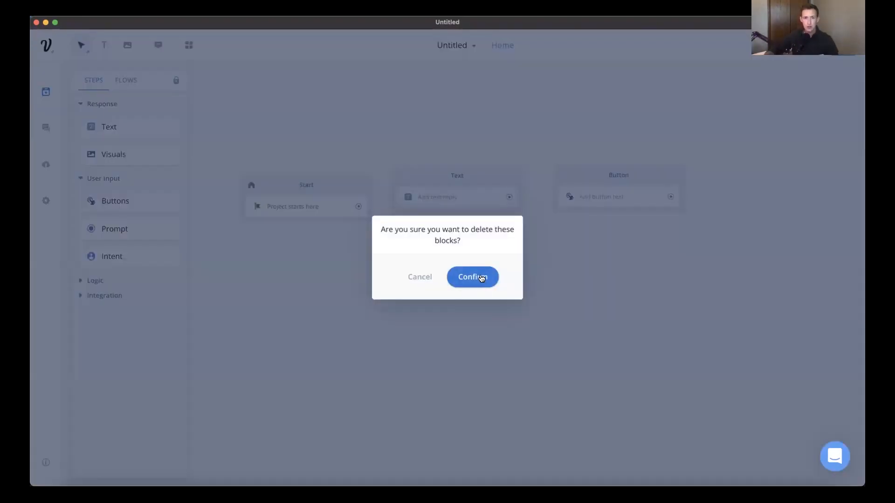
pyautogui.click(480, 277)
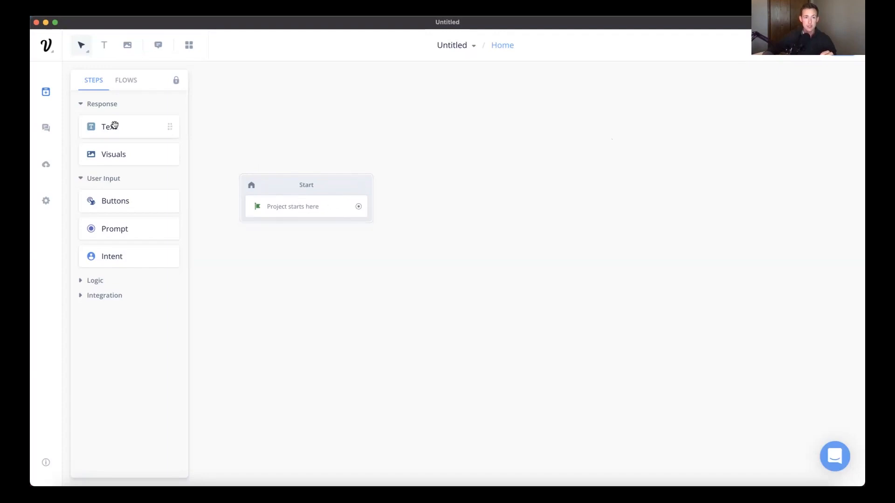
# - Create one block beside the Start block containing a Visuals step with a Text step beneath it
pyautogui.moveTo(454, 176); pyautogui.dragTo(455, 177)
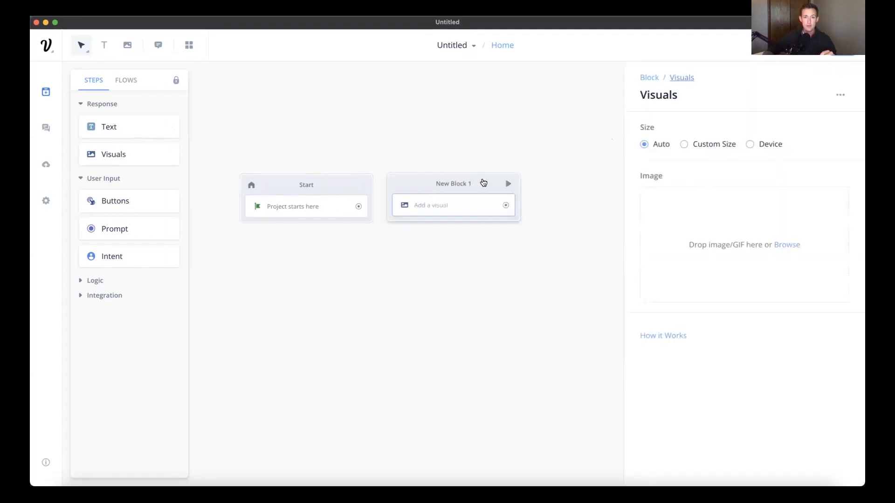
pyautogui.click(336, 168)
pyautogui.moveTo(135, 127); pyautogui.dragTo(458, 233)
# - Rename the new block Introduction and shift it slightly away from the Start block
pyautogui.doubleClick(472, 177)
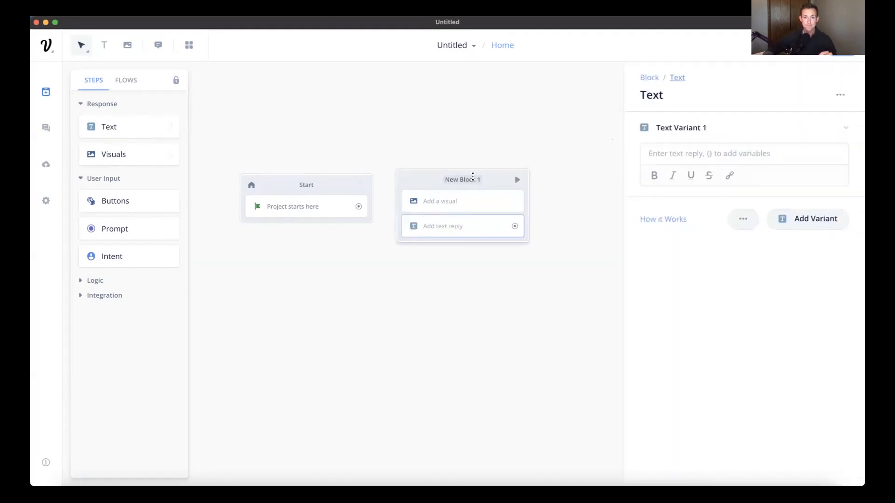
pyautogui.write('Introduction')
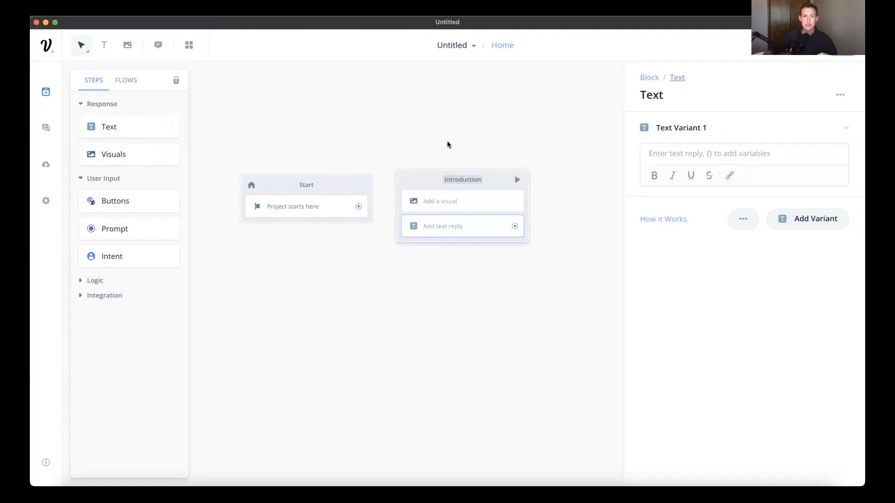
pyautogui.press('Return')
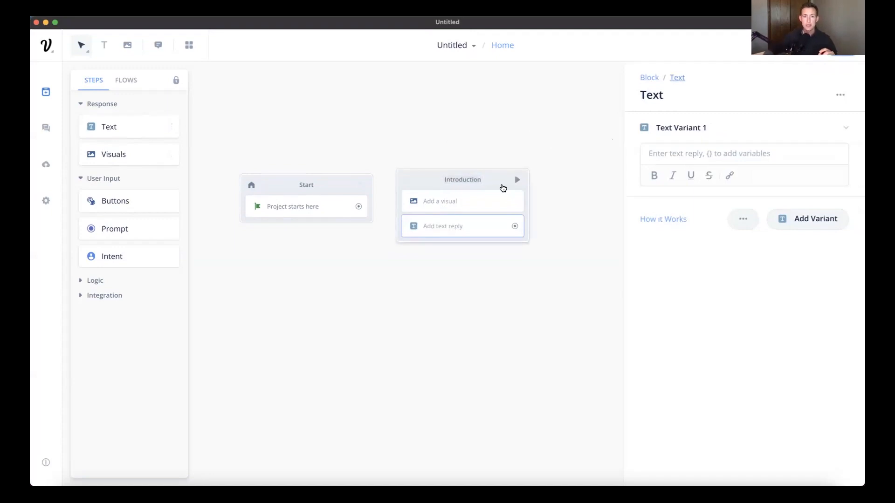
pyautogui.moveTo(503, 184); pyautogui.dragTo(509, 187)
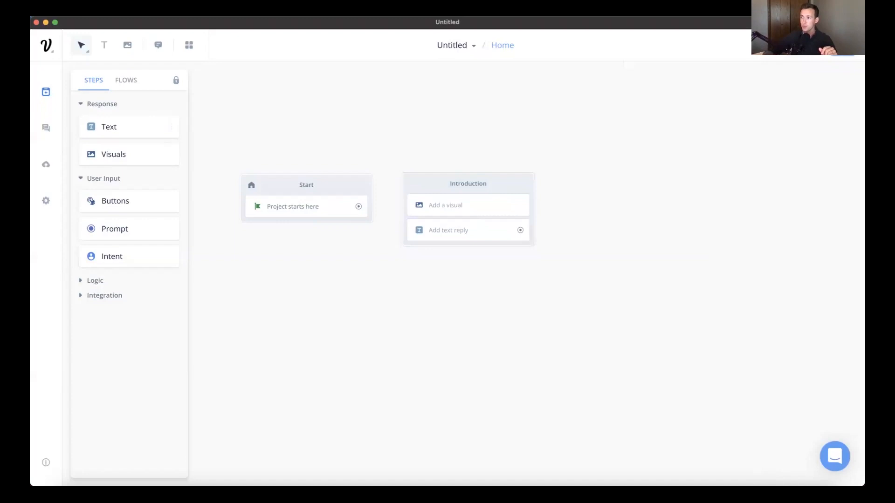
# - Add the yellow quiz category image to the Visuals step of the Introduction block
pyautogui.click(451, 205)
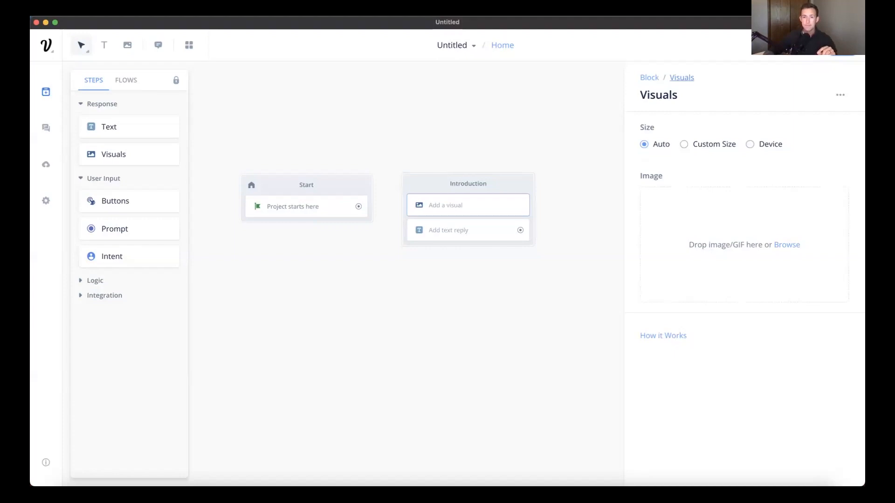
pyautogui.press('super+Tab')
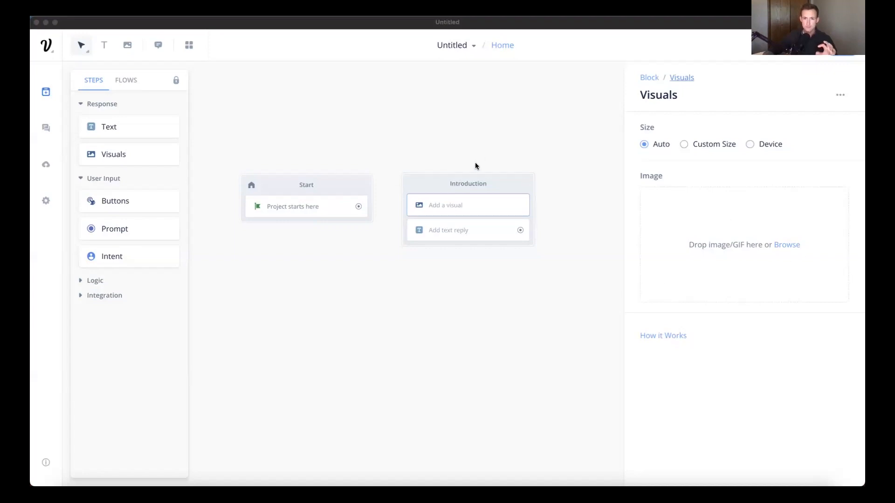
pyautogui.click(460, 206)
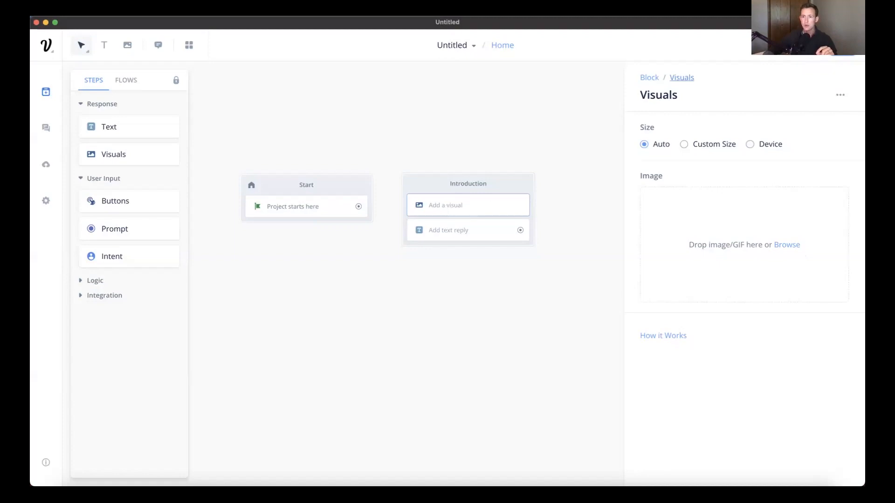
pyautogui.moveTo(640, 207); pyautogui.dragTo(712, 216)
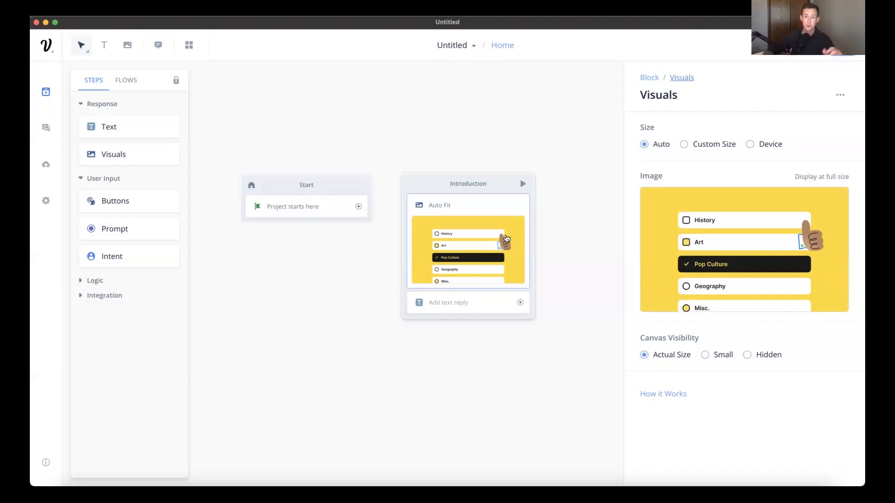
# - Set the text reply in the Introduction block to "Hi there! Welcome to your quiz."
pyautogui.click(442, 302)
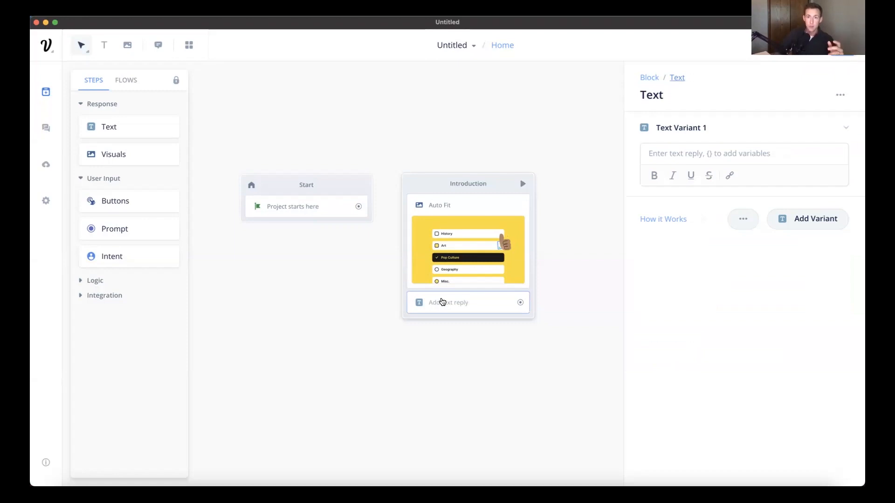
pyautogui.click(683, 156)
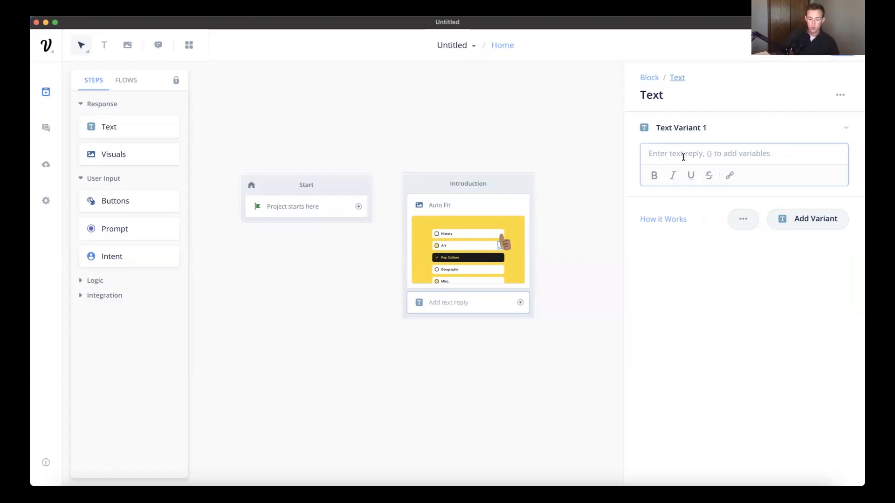
pyautogui.write('Hi')
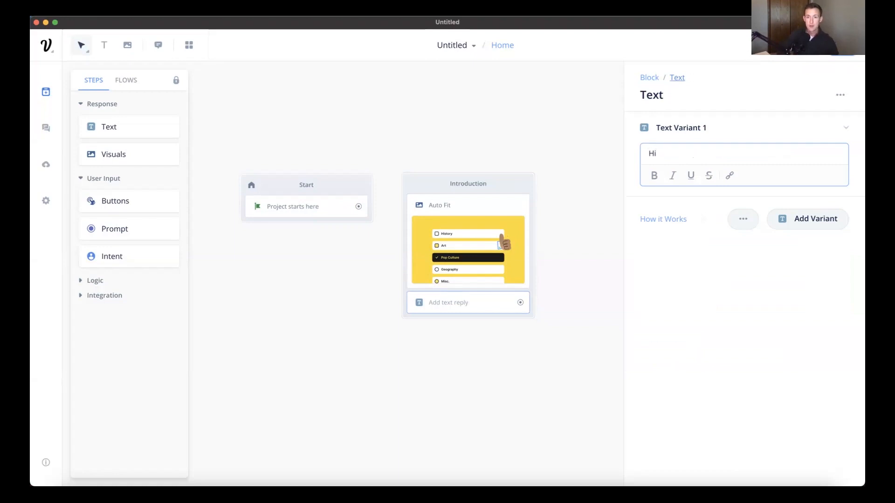
pyautogui.write(' there! Welcoem to')
pyautogui.press('BackSpace')
pyautogui.press('BackSpace')
pyautogui.press('BackSpace')
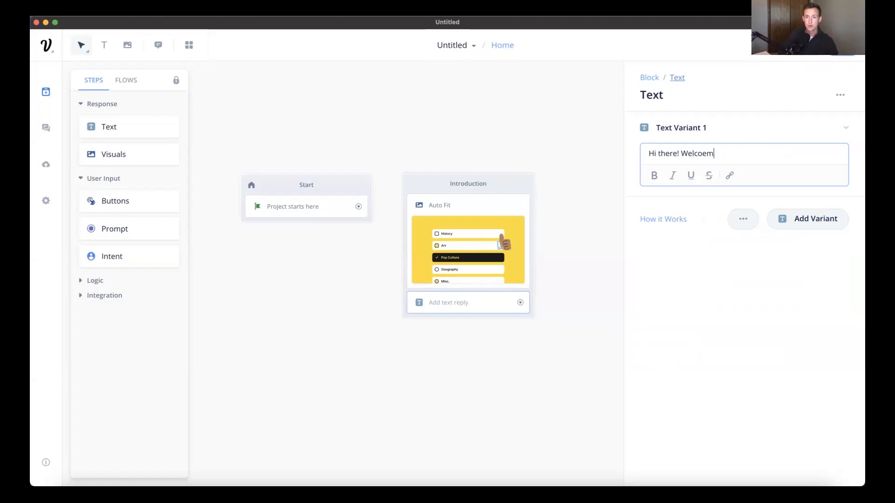
pyautogui.press('BackSpace')
pyautogui.press('BackSpace')
pyautogui.write('me to your qui')
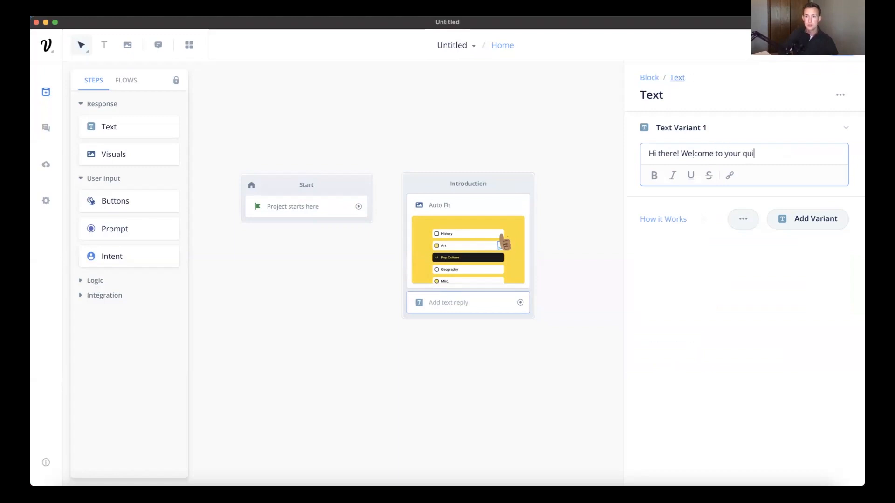
pyautogui.write('z.')
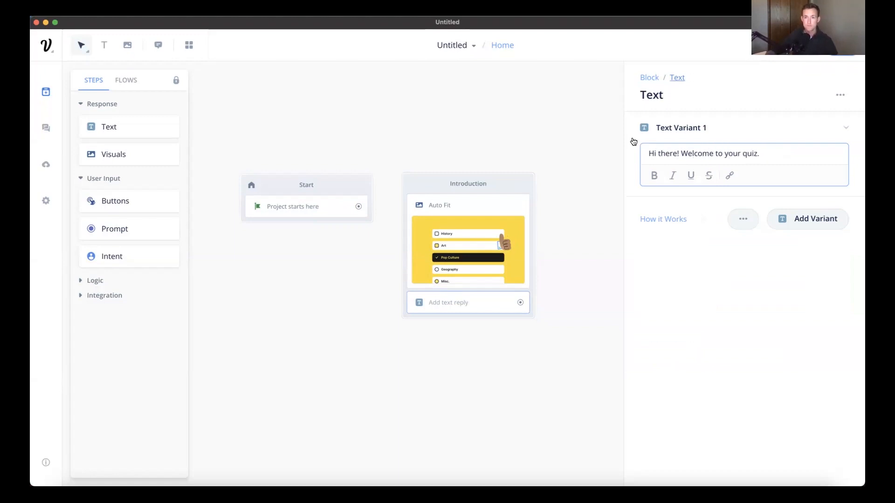
# - Move the Introduction block slightly upward and link the Start block to it
pyautogui.click(566, 160)
pyautogui.scroll(-1, 555, 210)
pyautogui.scroll(3, 558, 217)
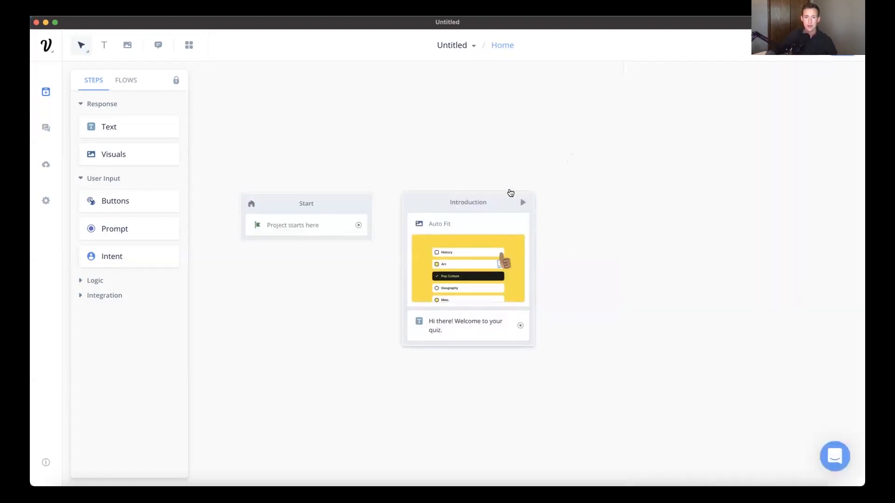
pyautogui.moveTo(510, 197); pyautogui.dragTo(511, 179)
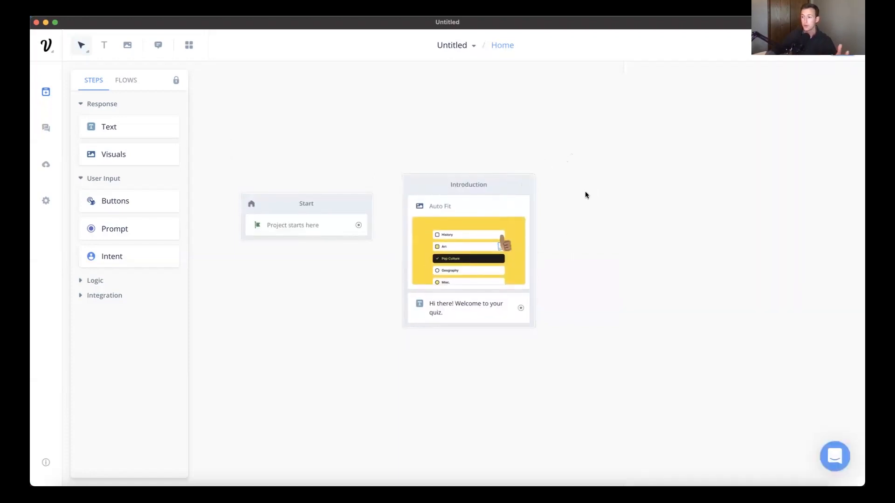
pyautogui.moveTo(362, 228); pyautogui.dragTo(435, 180)
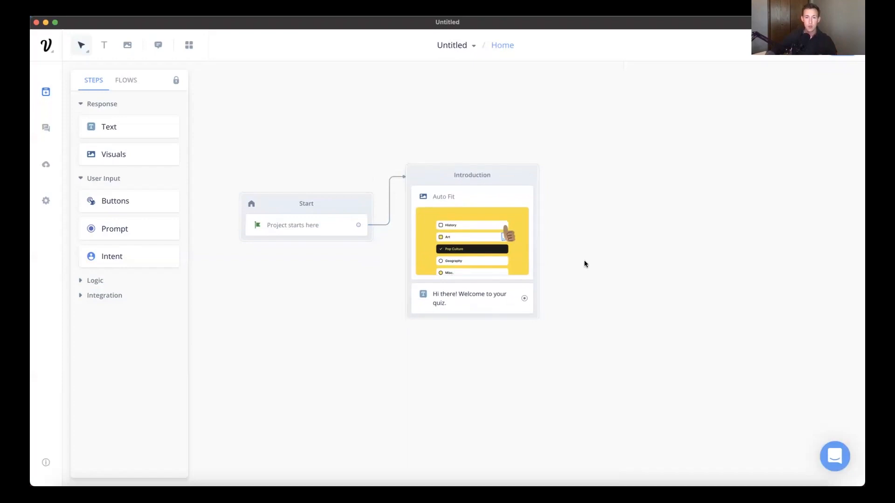
# - Add a second Text step at the end of the Introduction block reading "Okay, here we go. Get ready for question number 1!"
pyautogui.hscroll(4, 560, 237)
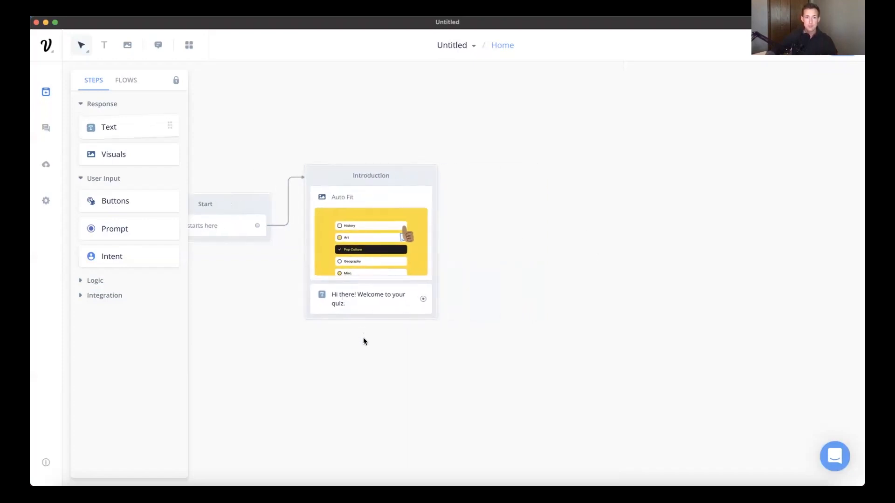
pyautogui.moveTo(371, 336); pyautogui.dragTo(399, 307)
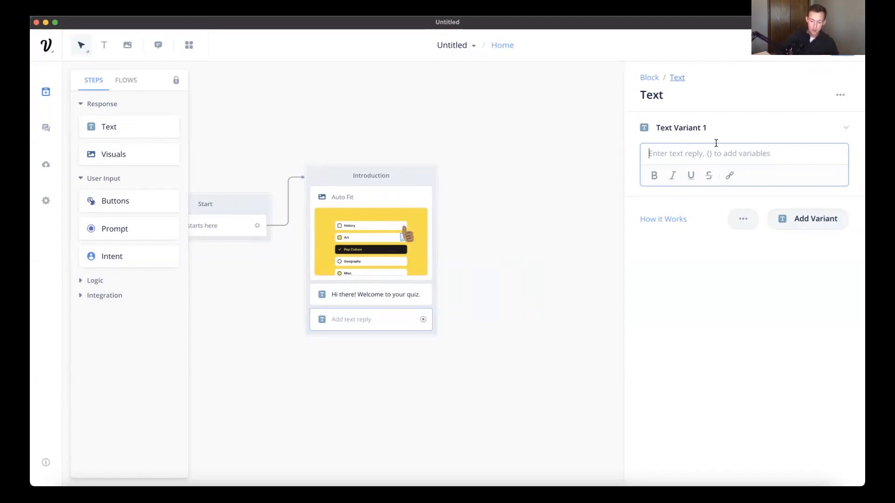
pyautogui.write('Okay, here')
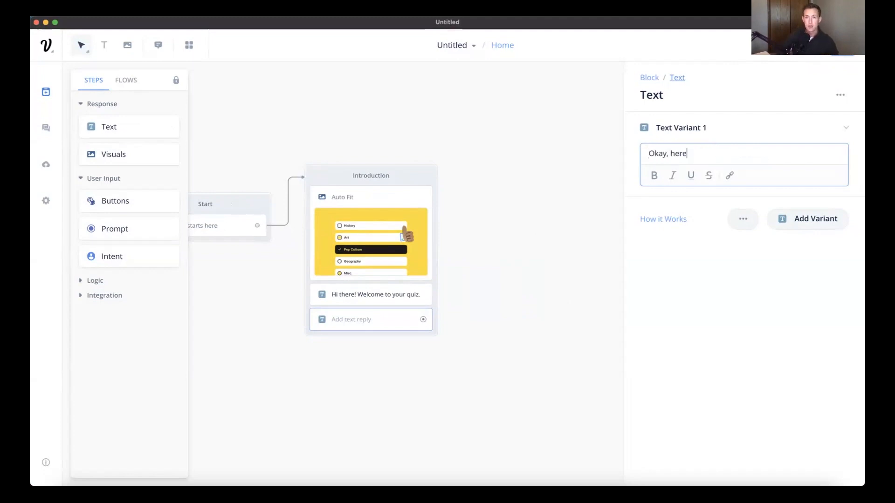
pyautogui.write(' we go. Get ready')
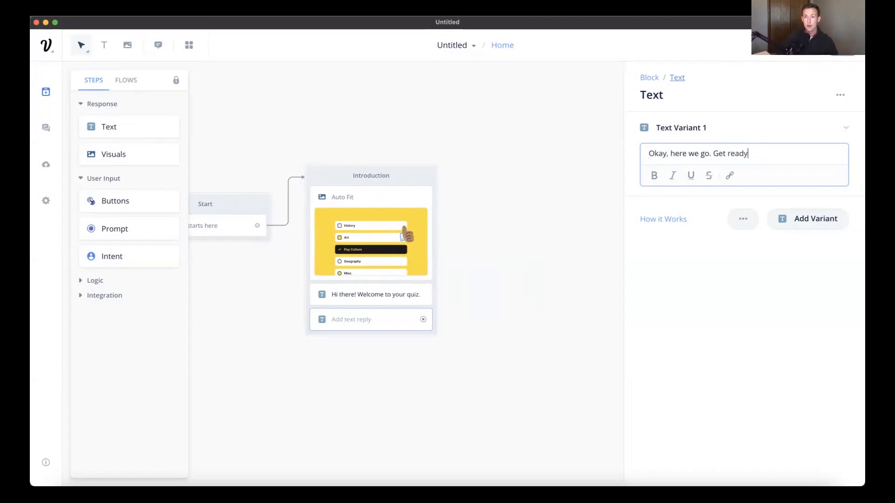
pyautogui.write(' for question number 1!')
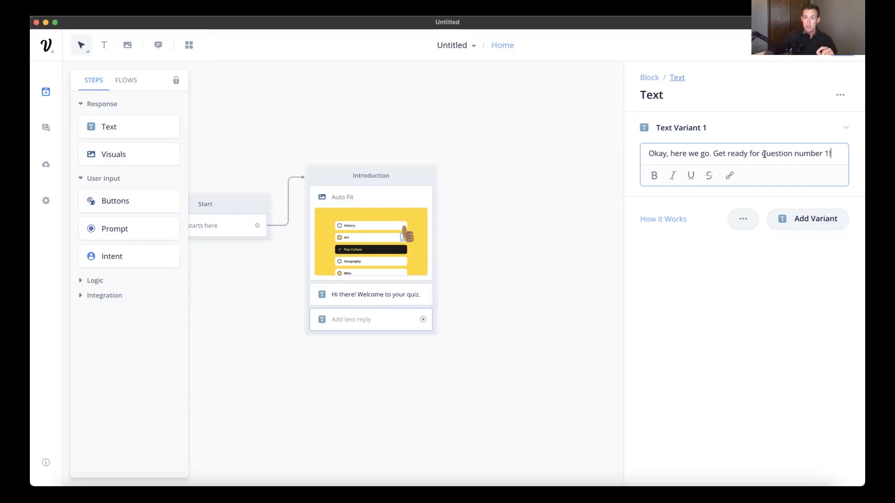
# - Make "question number 1!" bold in the second text reply of the Introduction block
pyautogui.moveTo(762, 153); pyautogui.dragTo(834, 149)
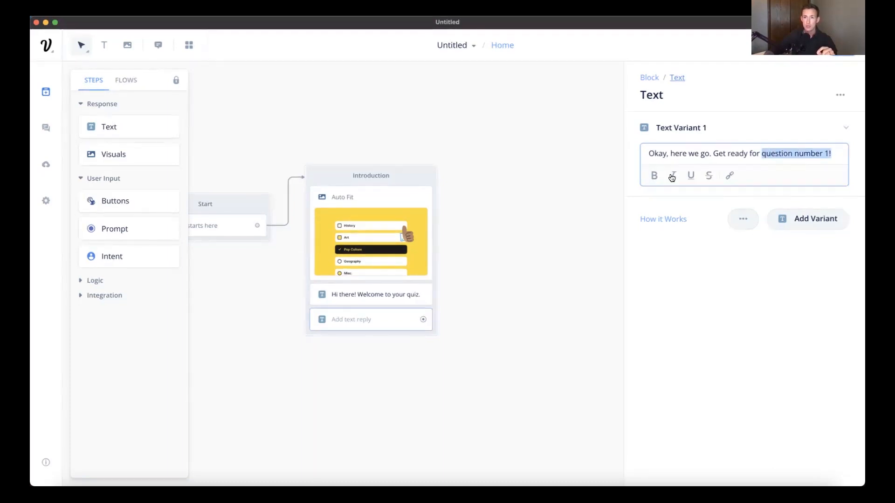
pyautogui.click(654, 177)
pyautogui.click(776, 154)
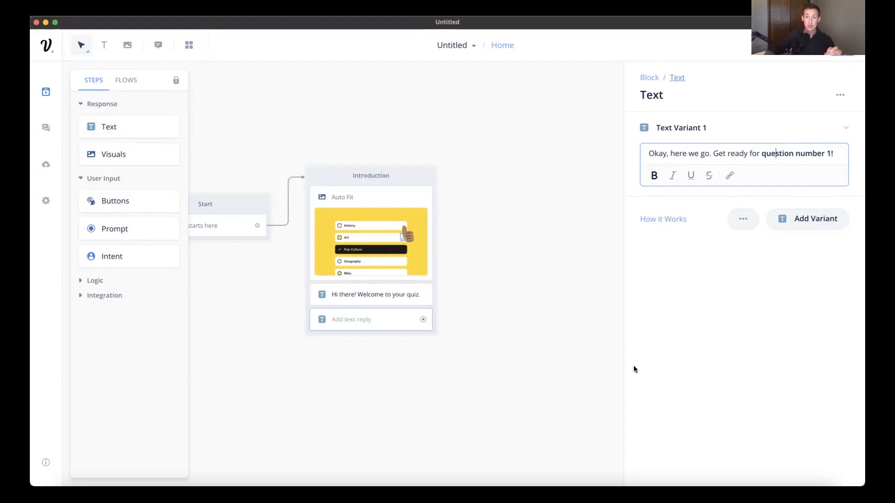
pyautogui.click(512, 325)
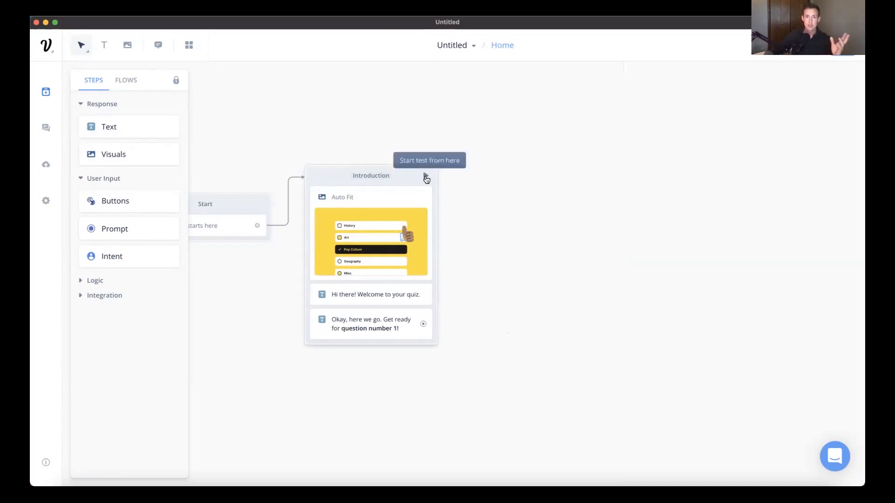
# - Run a test from the Introduction block to check its image and messages, and return to the designer
pyautogui.click(426, 177)
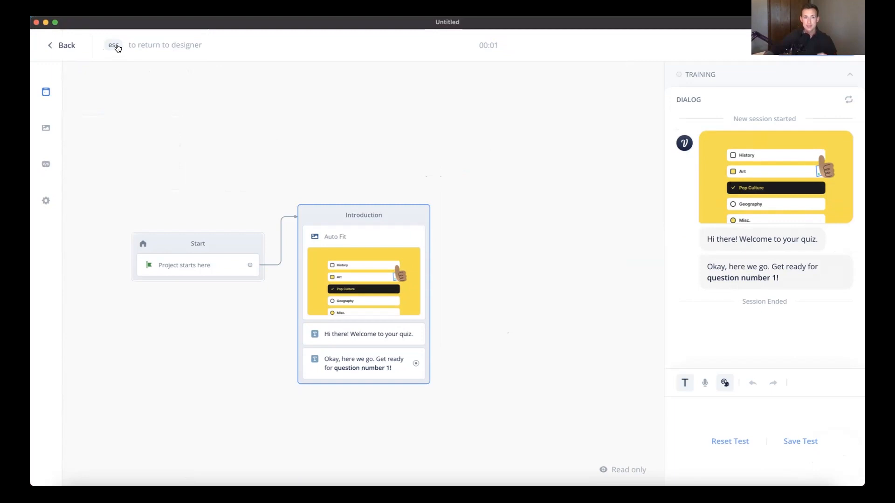
pyautogui.press('Escape')
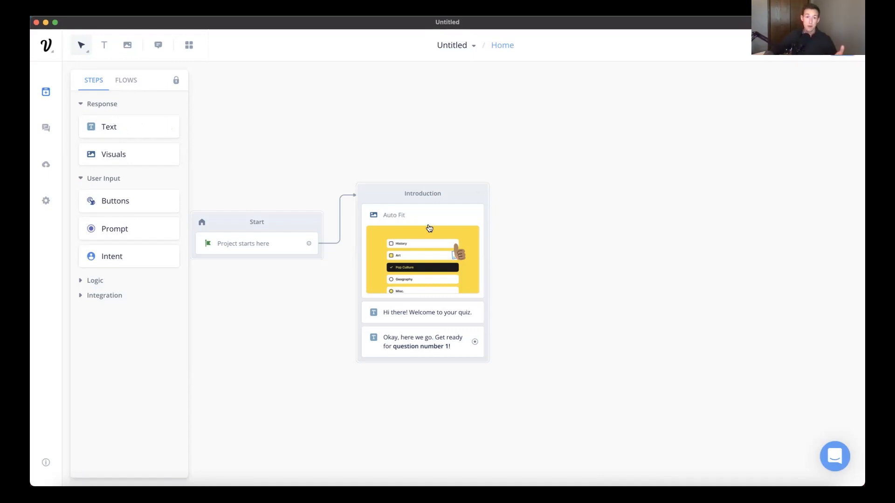
# - Create a block named Question 1 with an empty Text step, placed well to the right of the Introduction block
pyautogui.moveTo(108, 130); pyautogui.dragTo(108, 130)
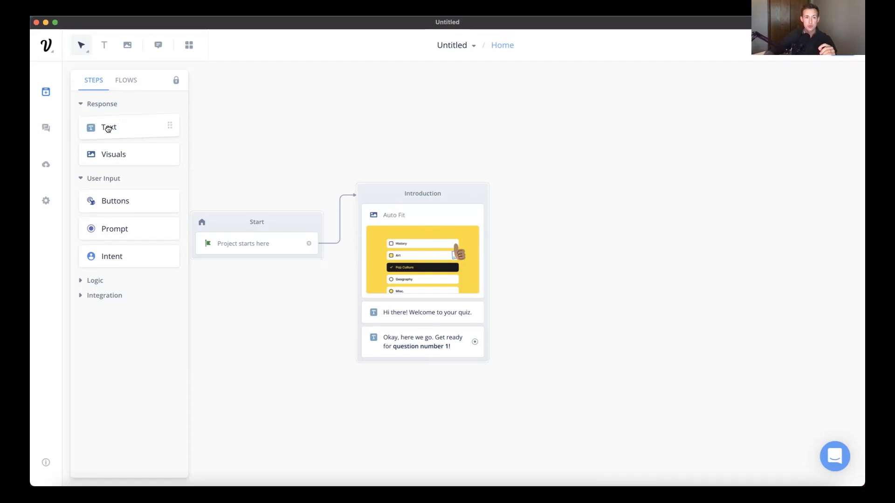
pyautogui.moveTo(620, 151); pyautogui.dragTo(623, 152)
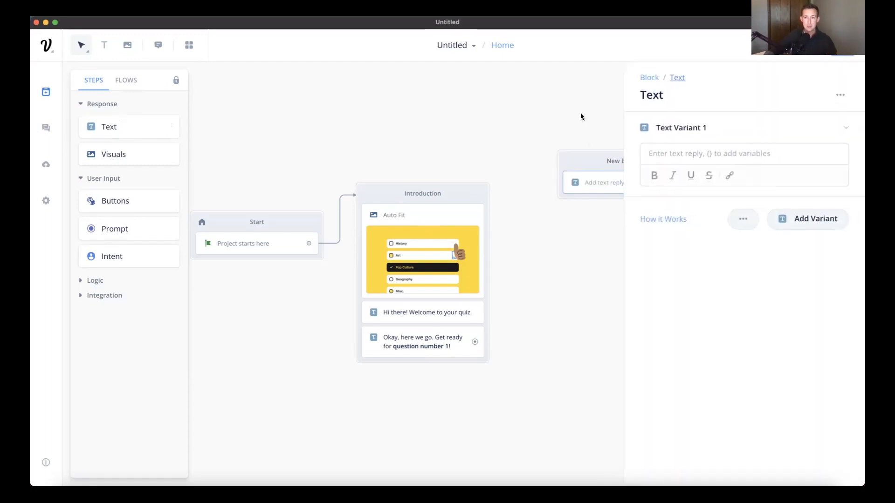
pyautogui.moveTo(516, 112); pyautogui.dragTo(380, 133)
pyautogui.click(521, 168)
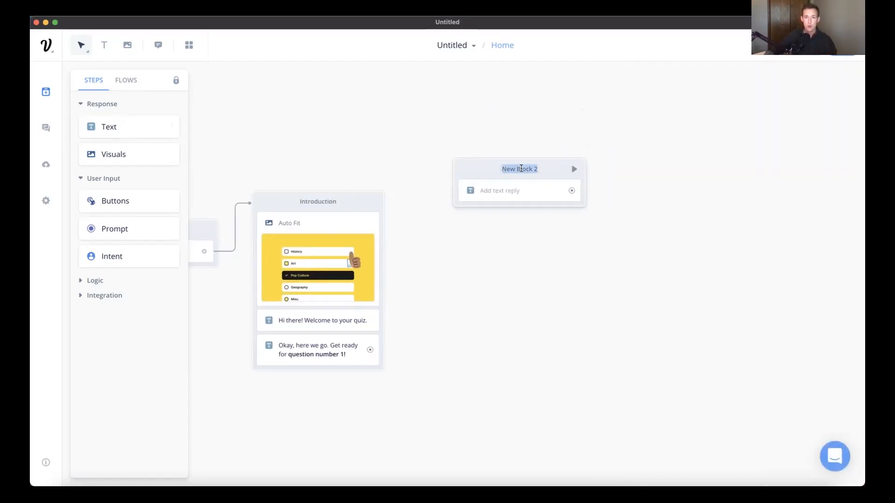
pyautogui.write('Questio')
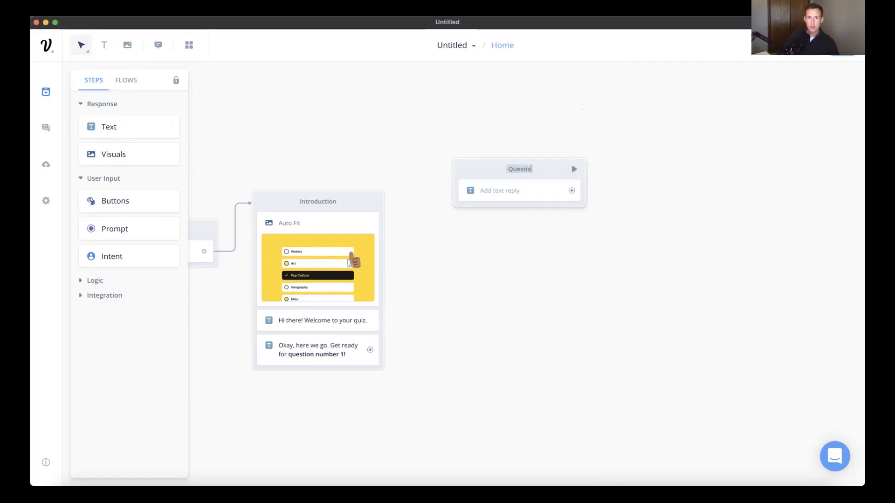
pyautogui.write('n 1')
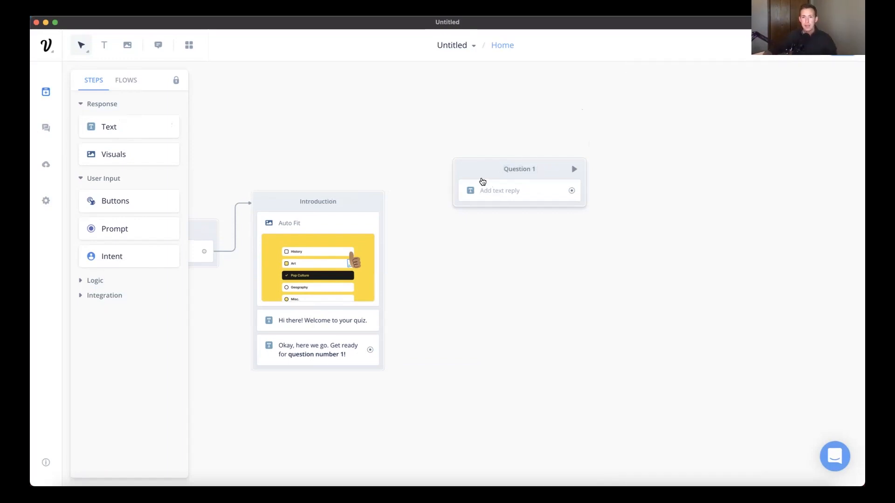
pyautogui.moveTo(545, 171); pyautogui.dragTo(553, 161)
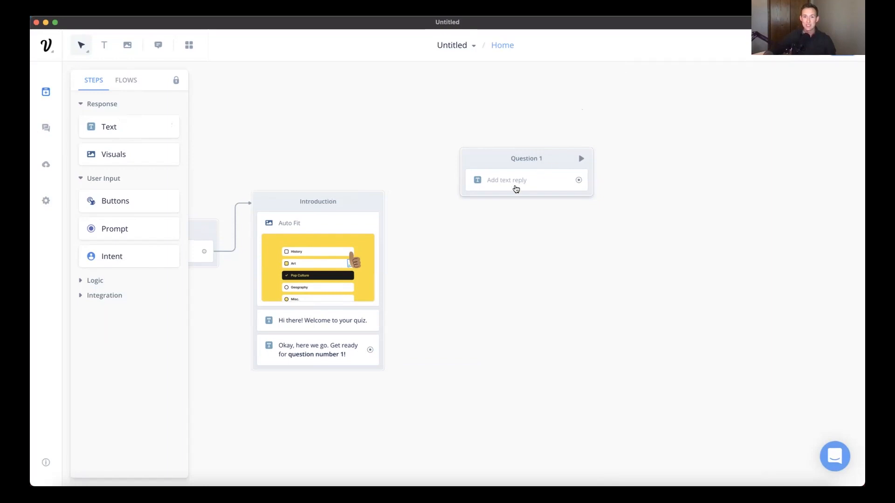
pyautogui.moveTo(561, 160); pyautogui.dragTo(673, 161)
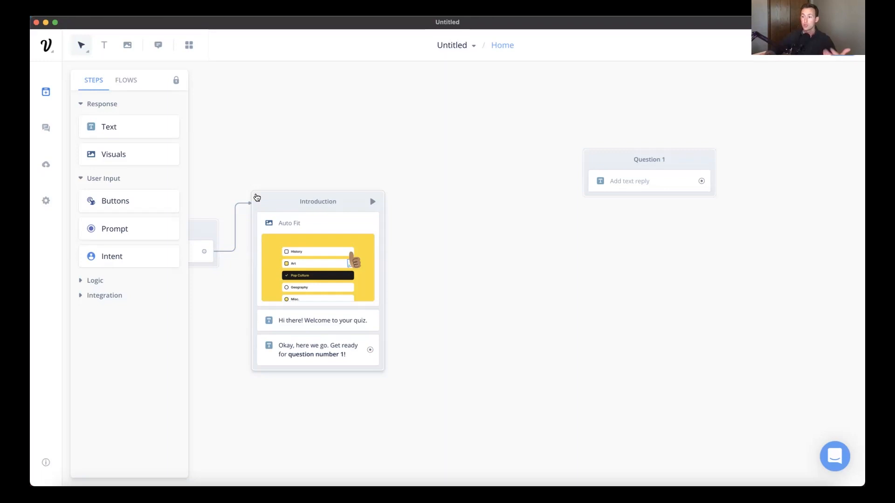
# - Create a block with a Random step between the Introduction and Question 1 blocks and name it Random
pyautogui.click(94, 282)
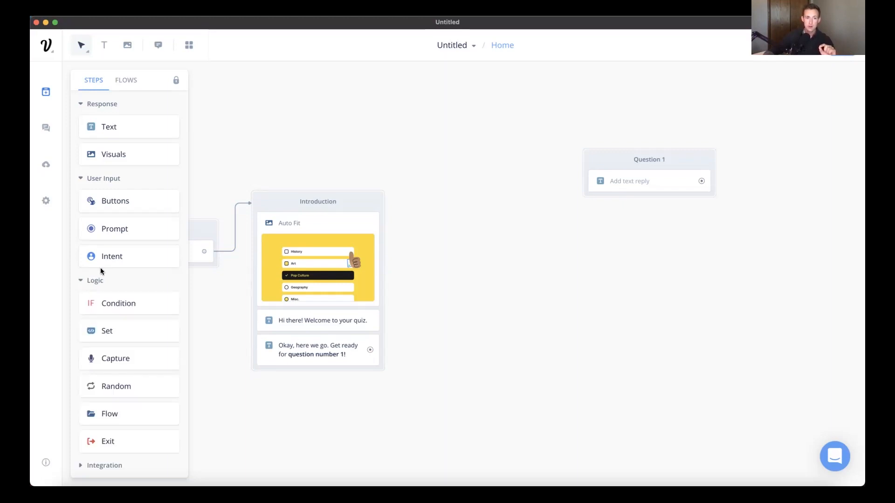
pyautogui.moveTo(112, 387); pyautogui.dragTo(219, 361)
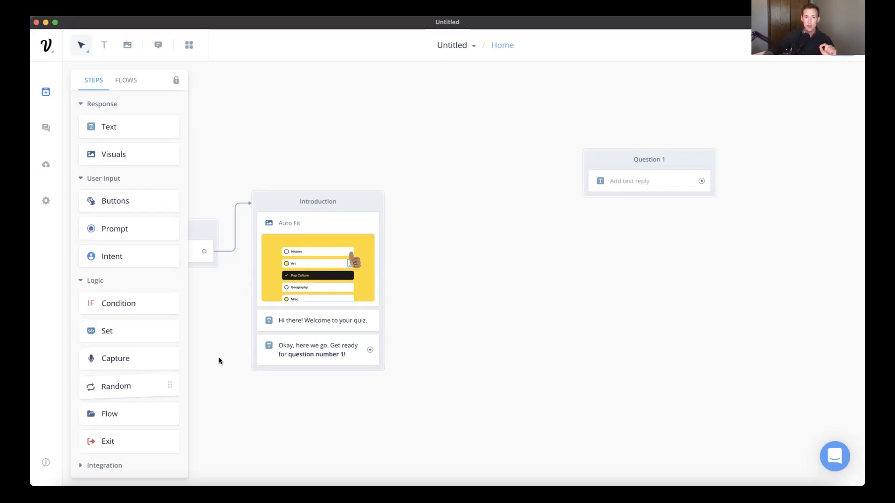
pyautogui.moveTo(472, 204); pyautogui.dragTo(472, 204)
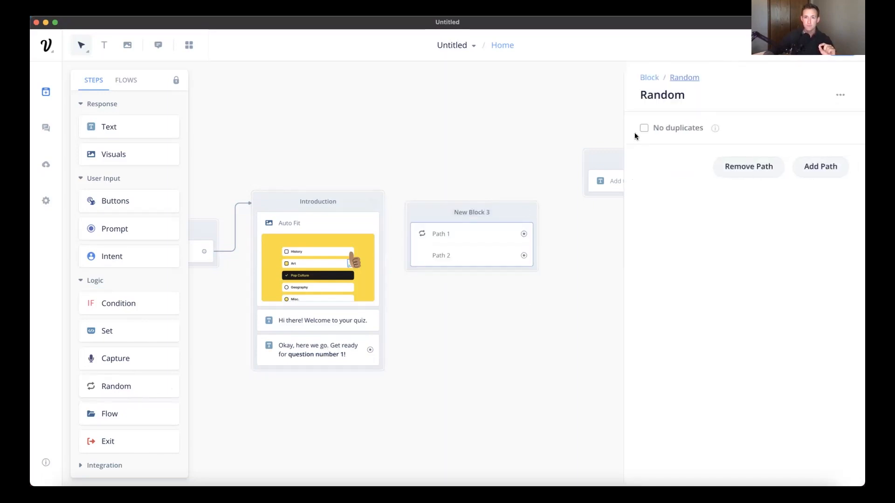
pyautogui.moveTo(504, 205); pyautogui.dragTo(516, 191)
pyautogui.doubleClick(484, 195)
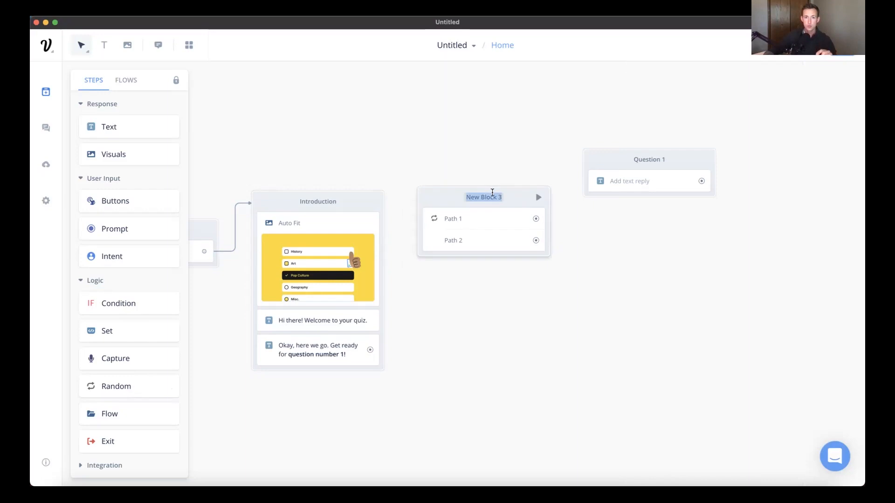
pyautogui.write('Random')
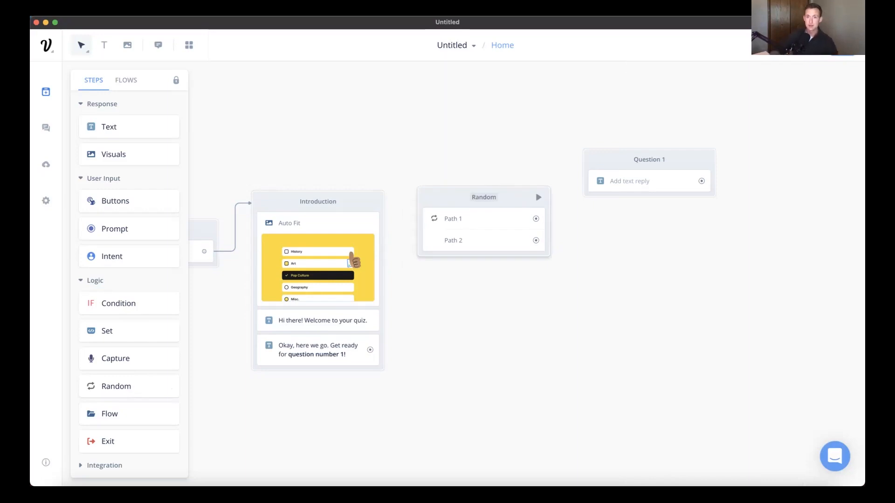
pyautogui.click(463, 173)
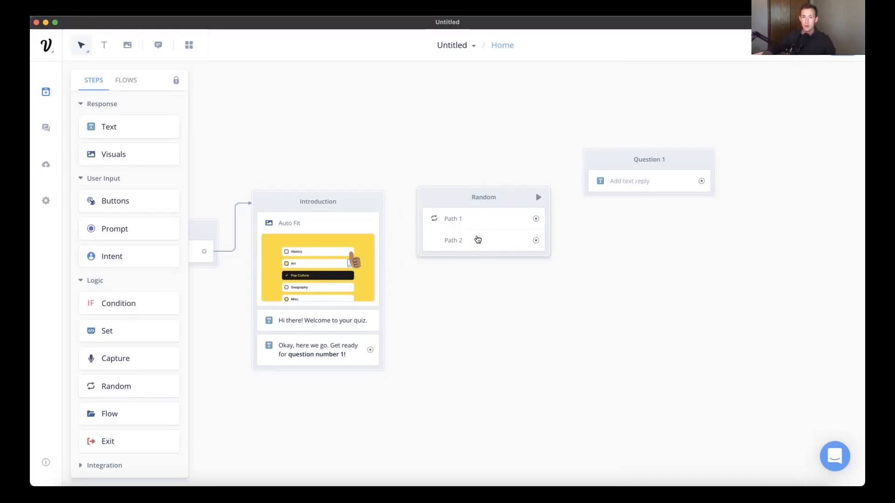
# - Add a third path to the Random step
pyautogui.click(515, 200)
pyautogui.click(720, 128)
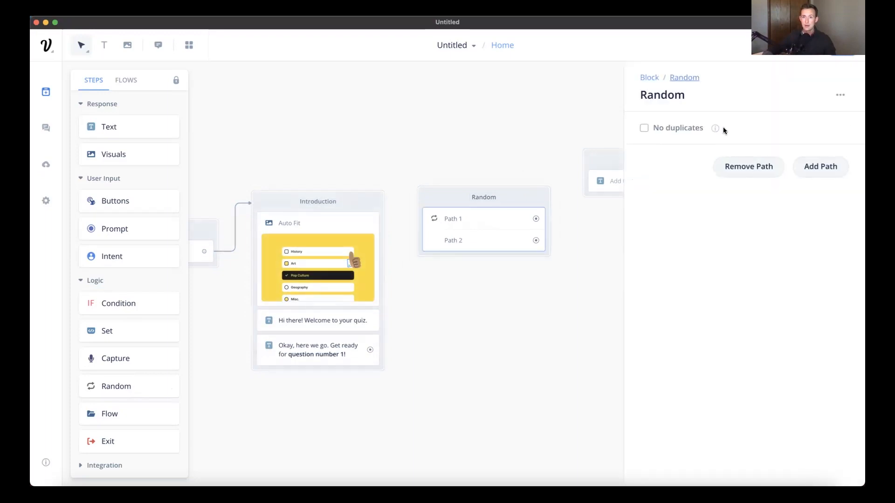
pyautogui.click(812, 173)
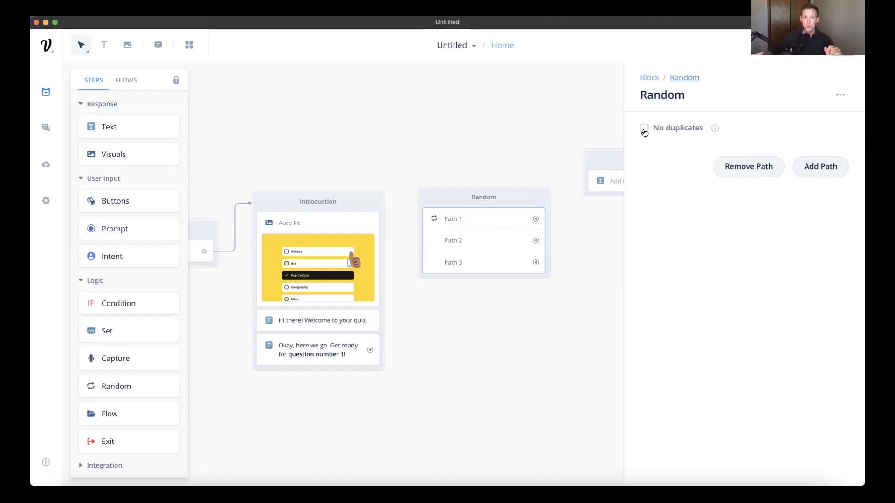
pyautogui.click(545, 124)
# - Space out the Question 1 and Random blocks and link the Introduction block's last Text step to the Random block
pyautogui.moveTo(614, 155); pyautogui.dragTo(637, 153)
pyautogui.moveTo(524, 189); pyautogui.dragTo(532, 205)
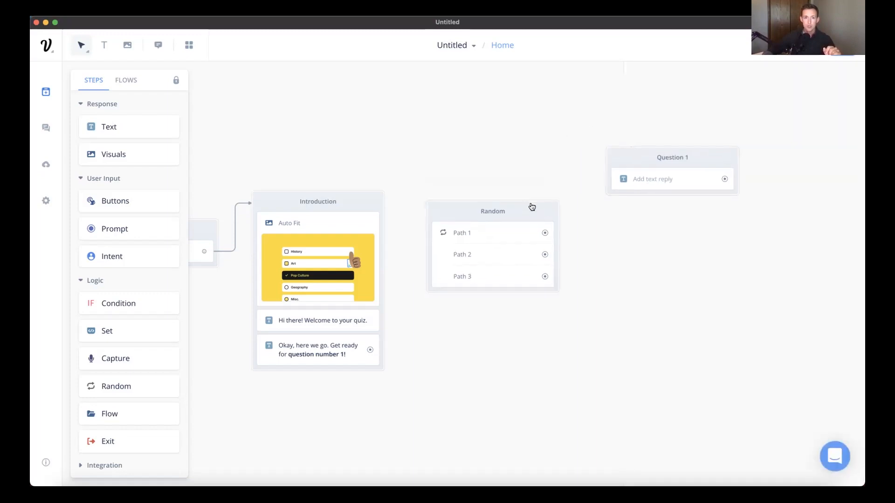
pyautogui.moveTo(370, 349); pyautogui.dragTo(426, 214)
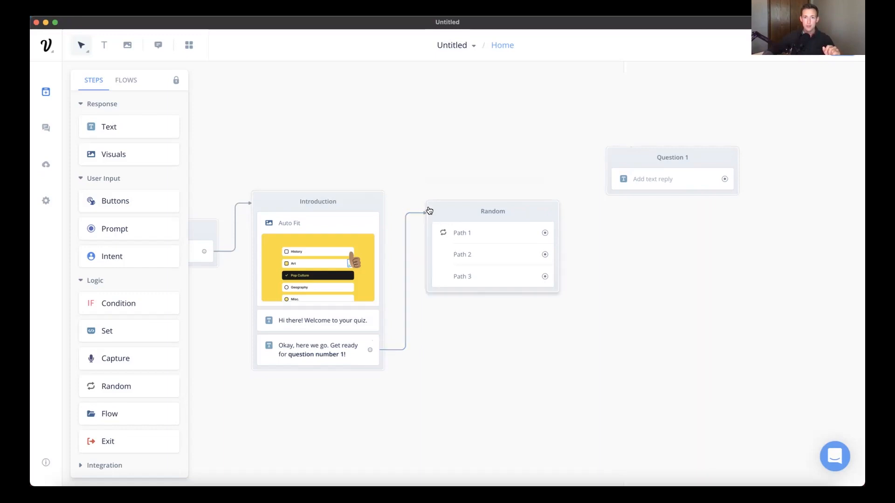
# - Replace the bold ending of the Introduction block's second text reply with "your first question!"
pyautogui.click(300, 361)
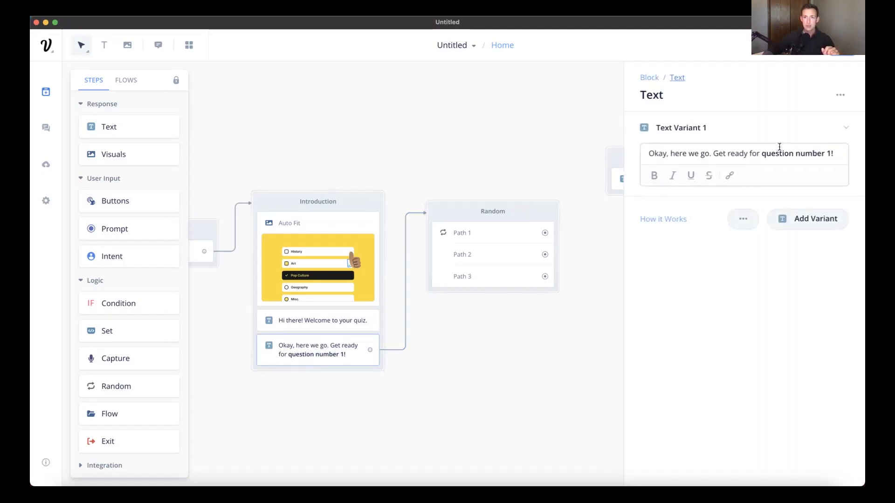
pyautogui.click(764, 153)
pyautogui.moveTo(763, 153); pyautogui.dragTo(833, 151)
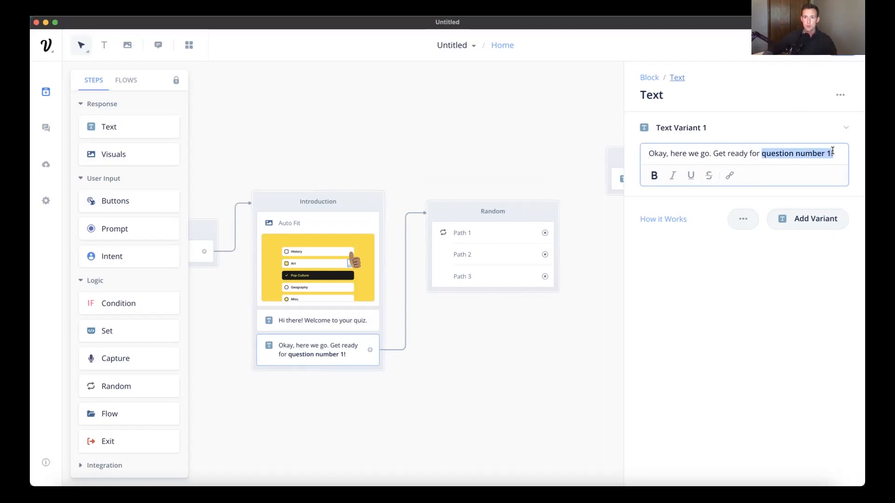
pyautogui.write('you')
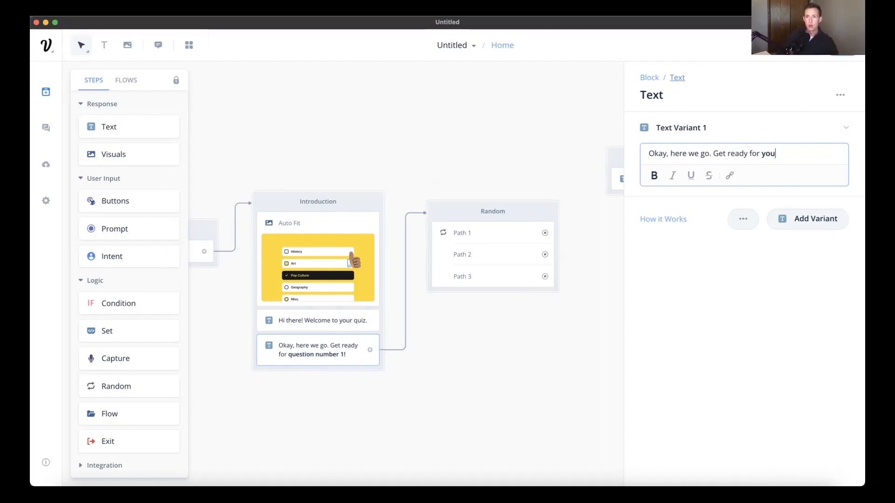
pyautogui.write('r first question!')
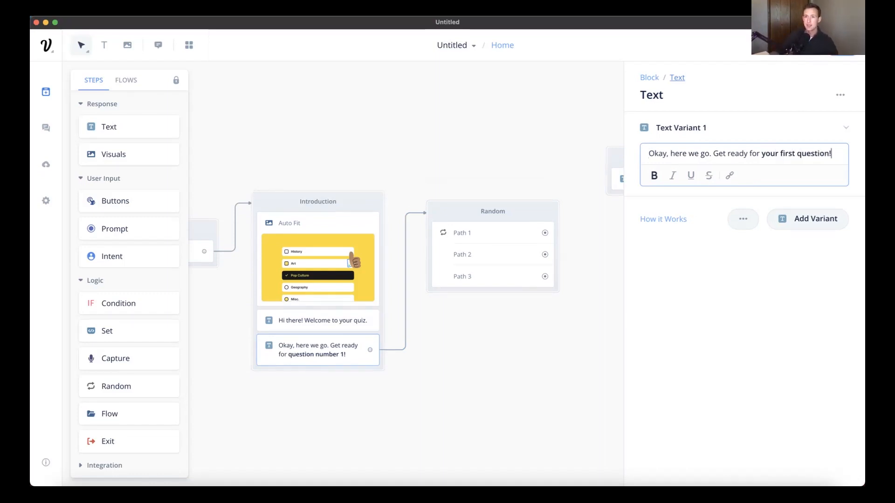
pyautogui.click(535, 159)
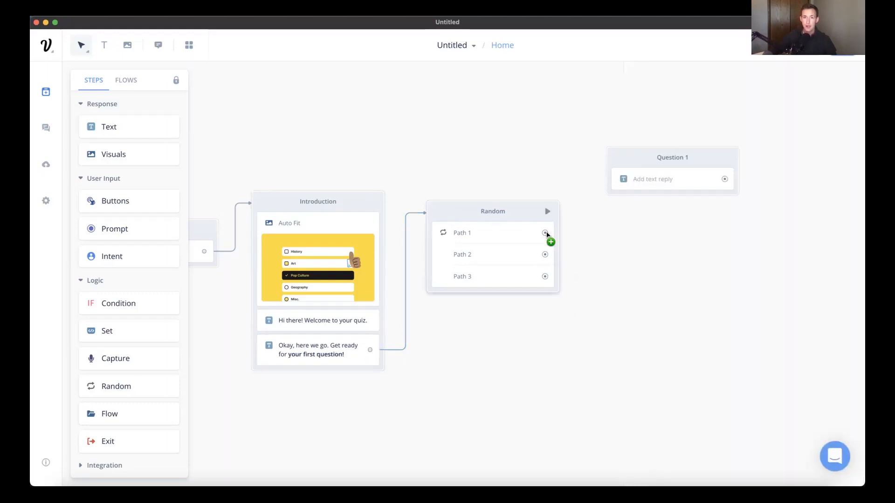
# - Link Path 1 of the Random step to the Question 1 block
pyautogui.moveTo(545, 234); pyautogui.dragTo(610, 163)
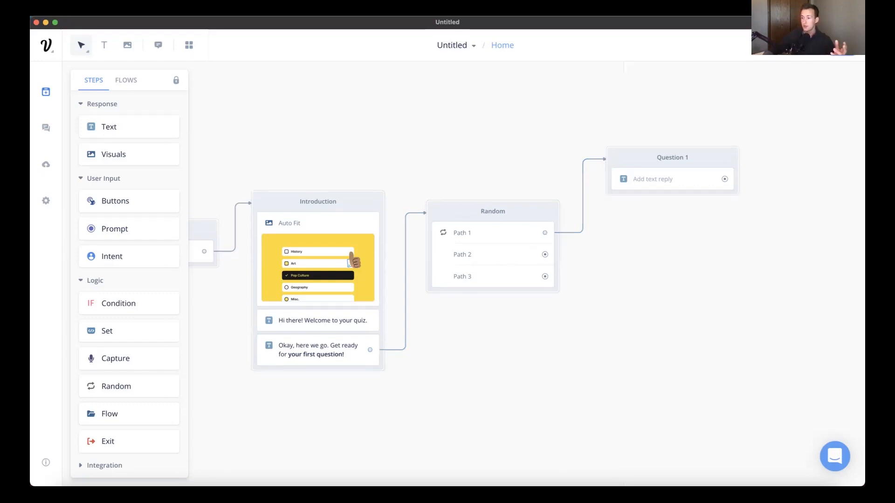
pyautogui.moveTo(658, 258); pyautogui.dragTo(637, 263)
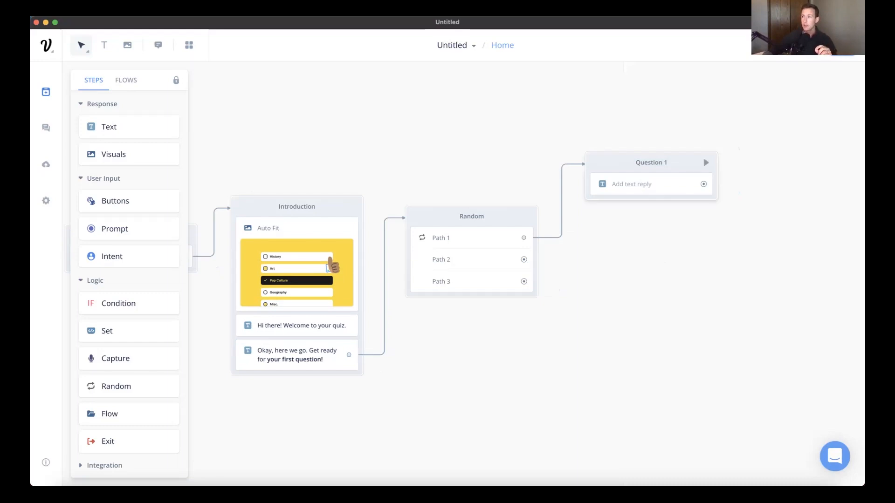
# - Enter "Who invented the telescope?" as the text reply of the Question 1 block
pyautogui.press('super+Tab')
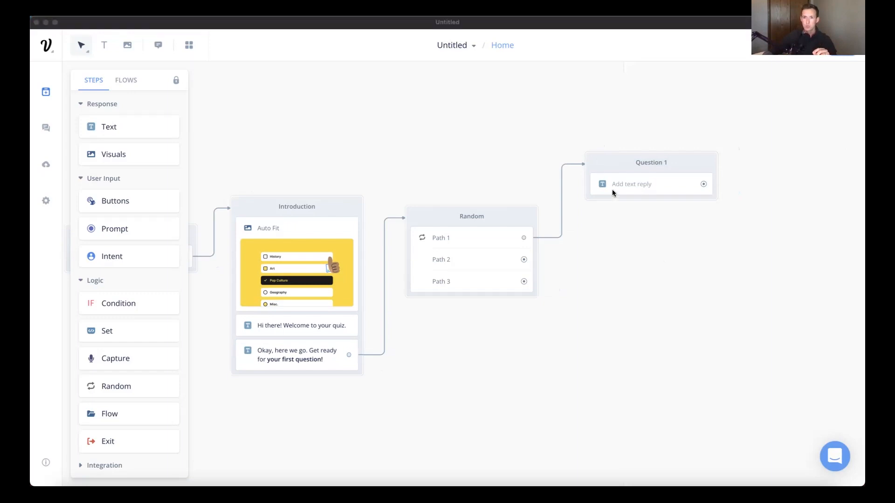
pyautogui.click(653, 184)
pyautogui.click(669, 156)
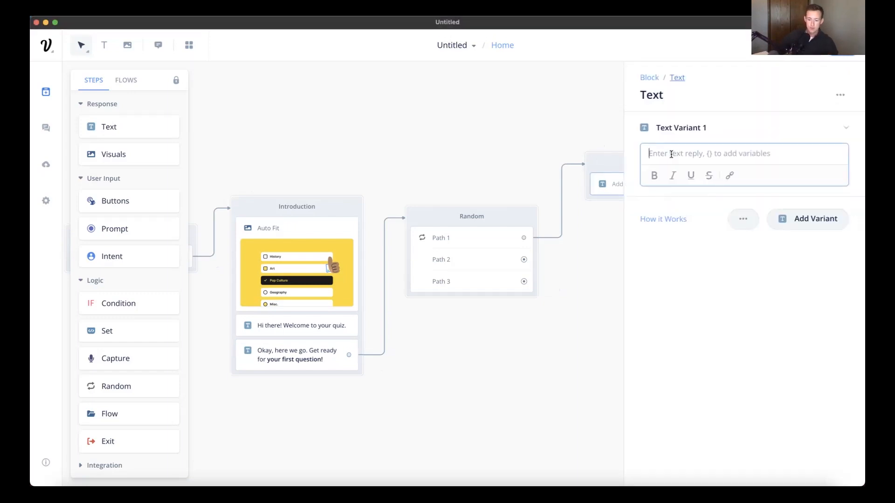
pyautogui.write('Wh')
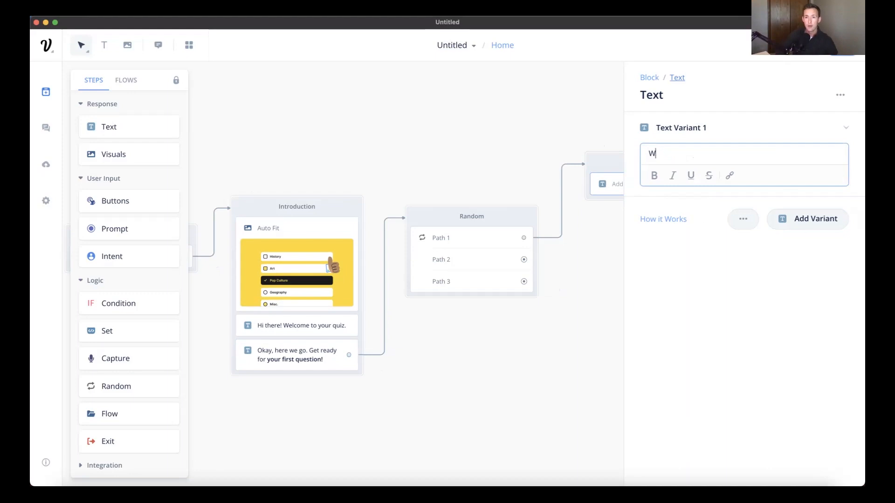
pyautogui.press('BackSpace')
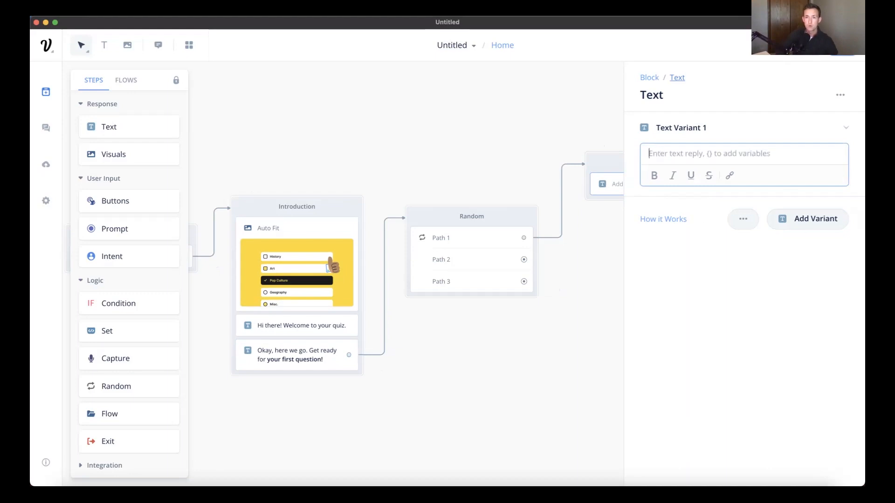
pyautogui.write('Qho')
pyautogui.press('BackSpace')
pyautogui.press('BackSpace')
pyautogui.press('BackSpace')
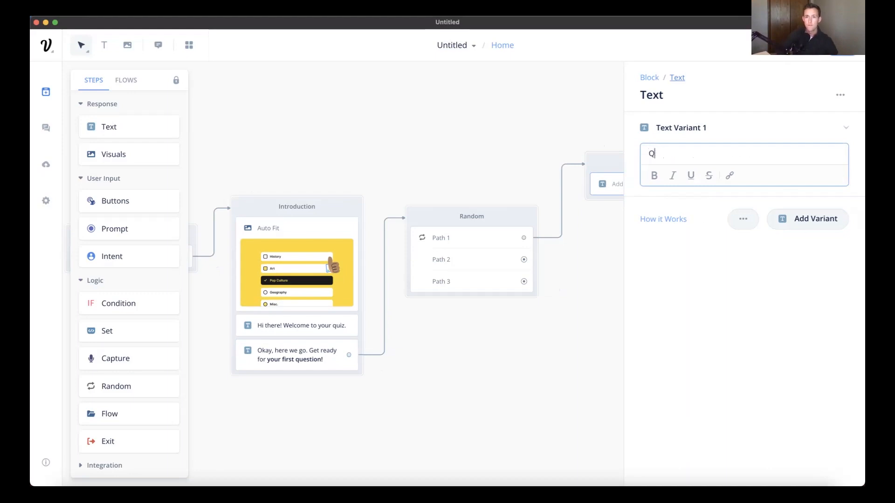
pyautogui.write('Who invent')
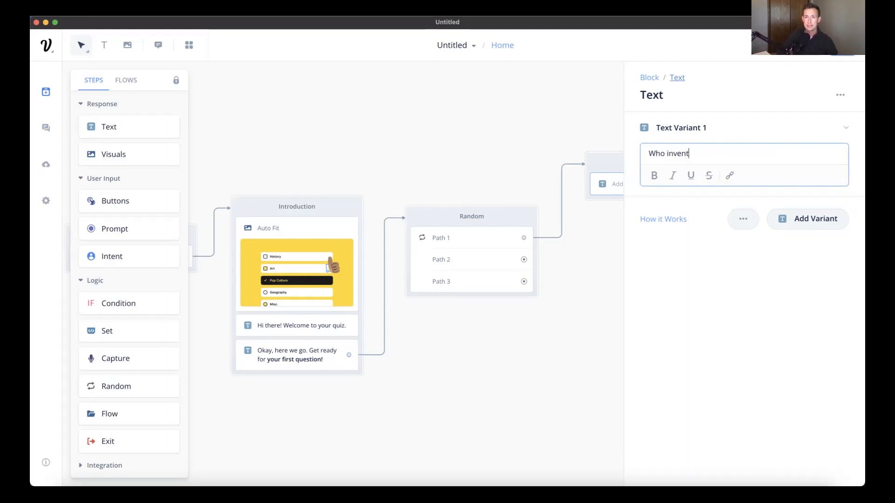
pyautogui.write('ed the telescope?')
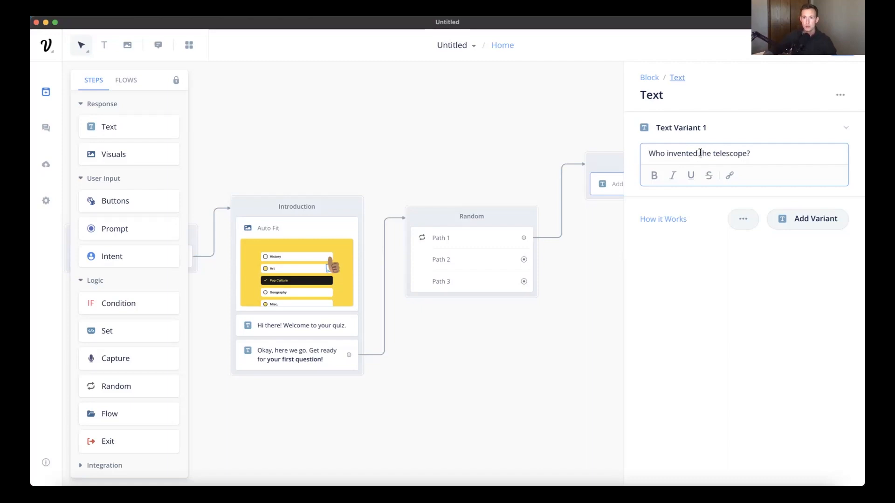
# - Make "the telescope?" underlined and bold in the Question 1 text reply and nudge the block slightly
pyautogui.moveTo(700, 152); pyautogui.dragTo(749, 150)
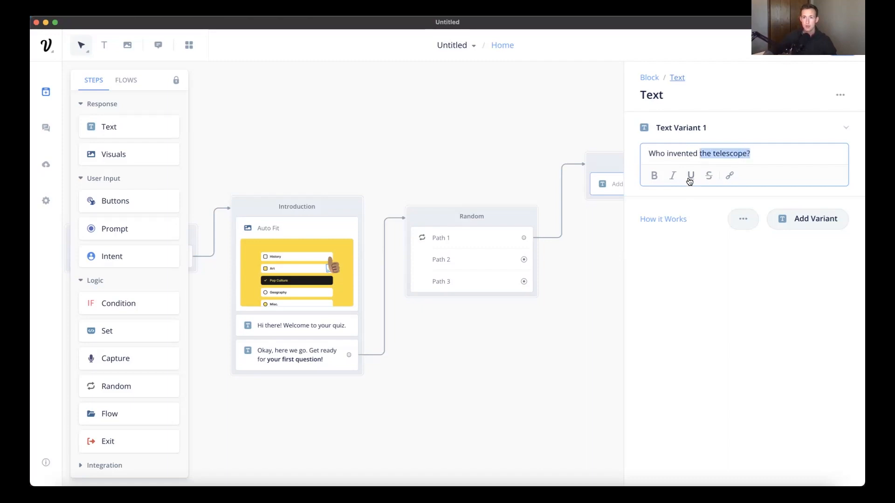
pyautogui.click(690, 177)
pyautogui.click(654, 177)
pyautogui.click(575, 109)
pyautogui.moveTo(603, 112); pyautogui.dragTo(555, 108)
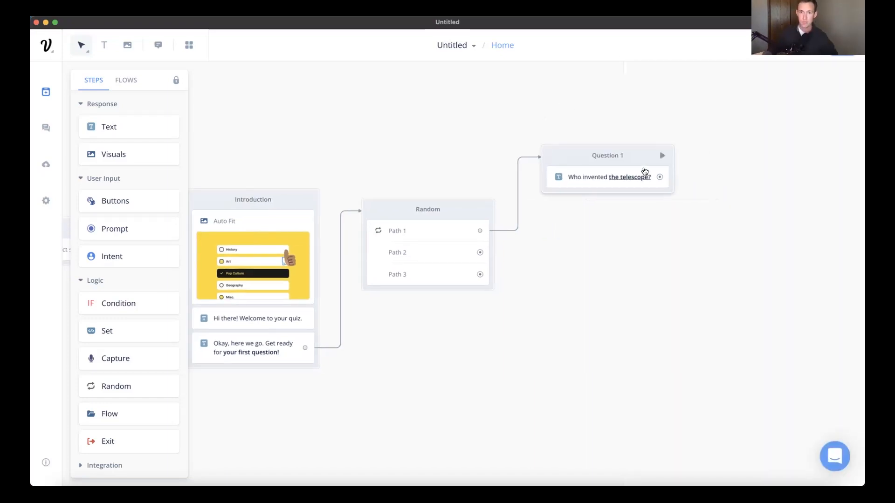
pyautogui.moveTo(639, 161); pyautogui.dragTo(642, 159)
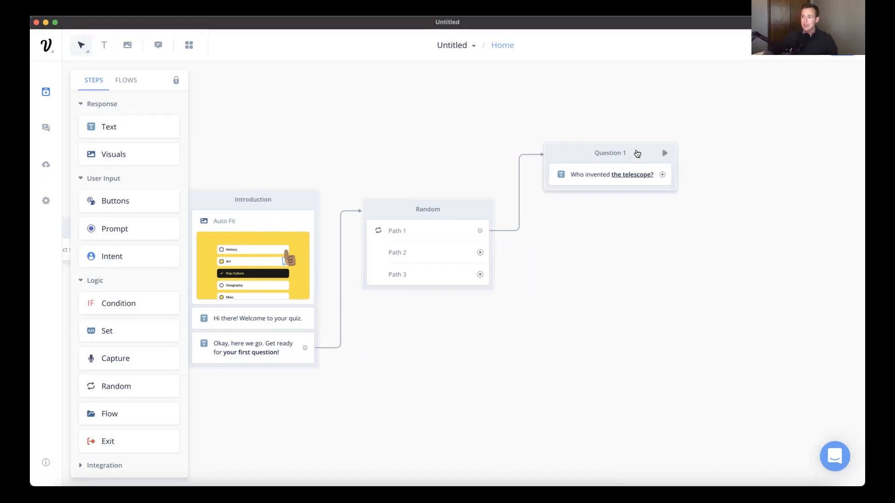
# - Add a Visuals step below the text in the Question 1 block and insert the night-sky telescope image
pyautogui.press('super+Tab')
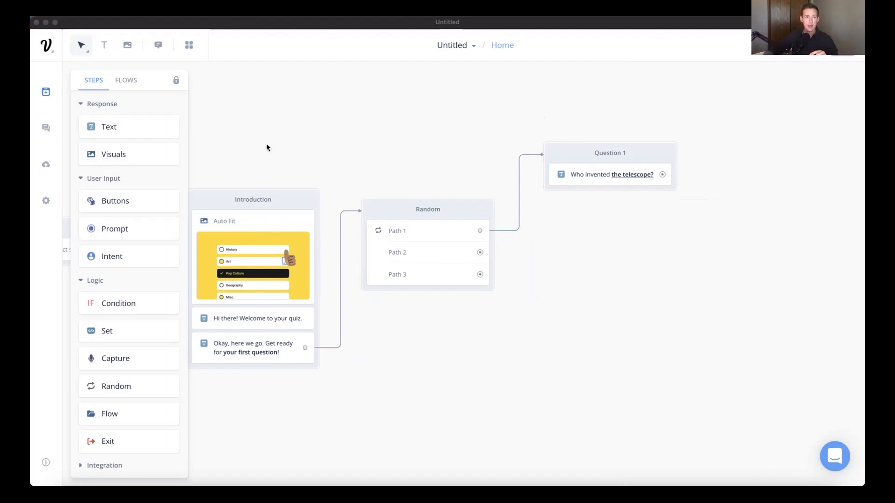
pyautogui.click(112, 158)
pyautogui.moveTo(612, 180); pyautogui.dragTo(592, 201)
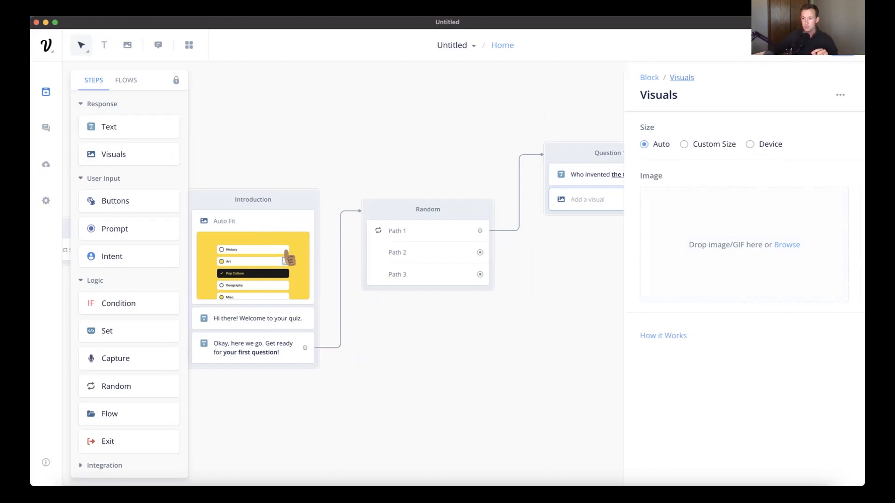
pyautogui.moveTo(659, 220); pyautogui.dragTo(720, 247)
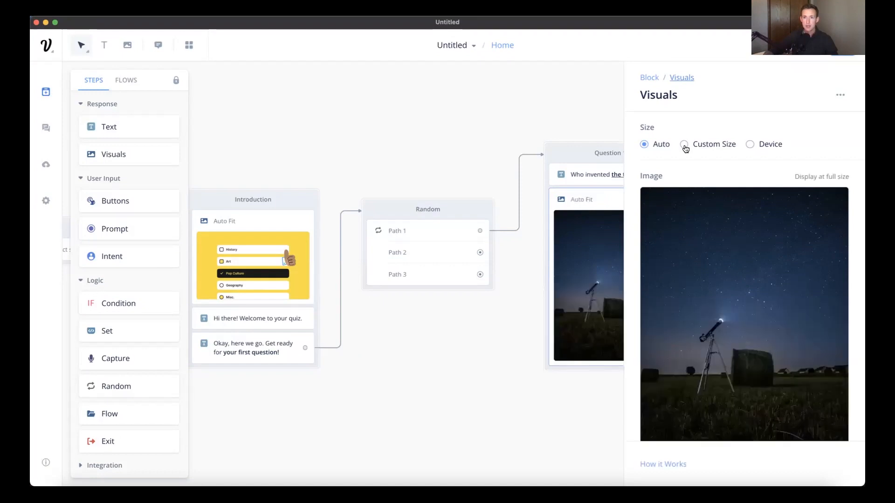
# - Give the telescope image a custom size of 500 x 500 with Small canvas visibility and move the Question 1 block higher
pyautogui.click(686, 148)
pyautogui.scroll(-2, 718, 230)
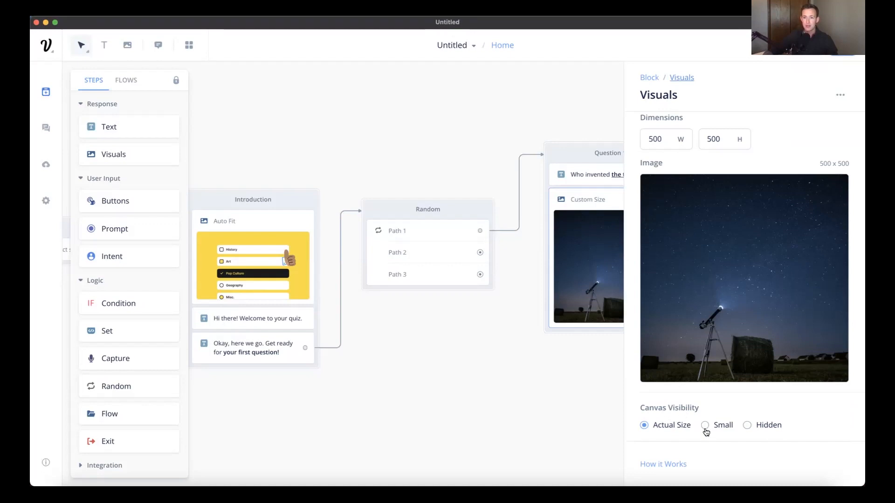
pyautogui.hscroll(5, 592, 362)
pyautogui.scroll(3, 591, 362)
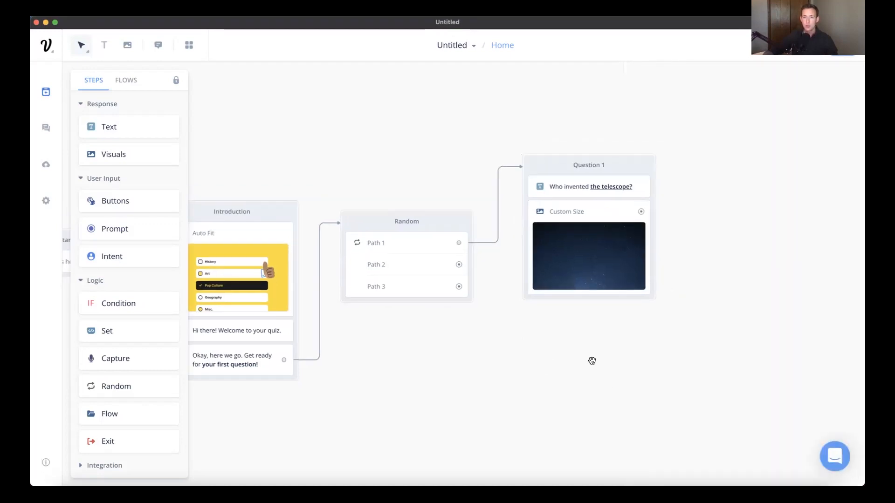
pyautogui.moveTo(569, 198); pyautogui.dragTo(574, 121)
pyautogui.moveTo(633, 181); pyautogui.dragTo(650, 226)
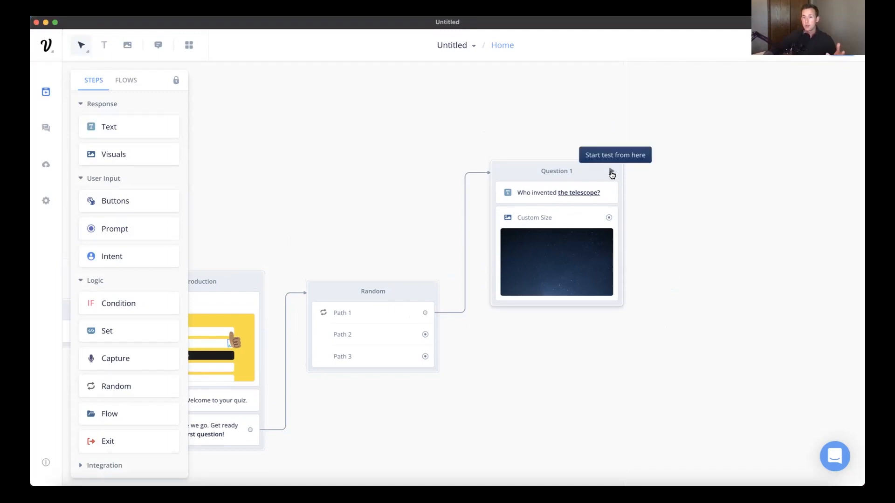
# - Run a test starting from the Question 1 block and return to the designer
pyautogui.click(611, 172)
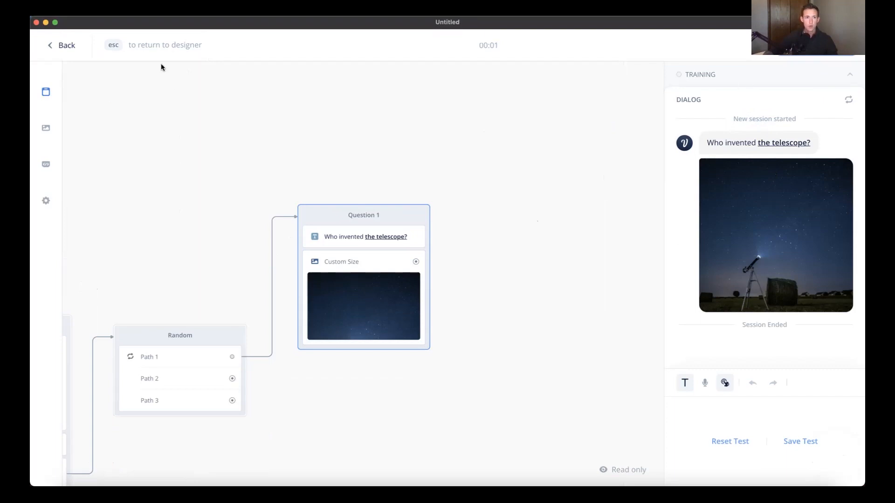
pyautogui.press('Escape')
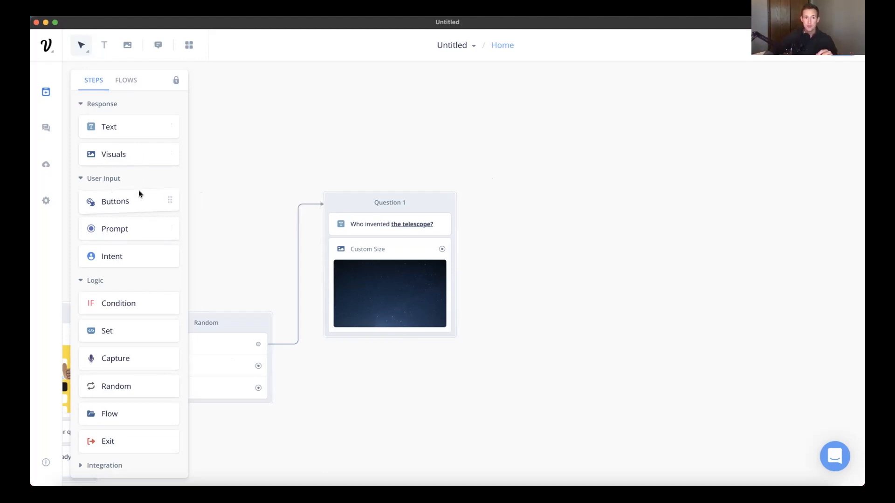
# - Create a block with a Buttons step beyond the Question 1 block and align it level with that block
pyautogui.moveTo(573, 212); pyautogui.dragTo(565, 196)
pyautogui.click(592, 180)
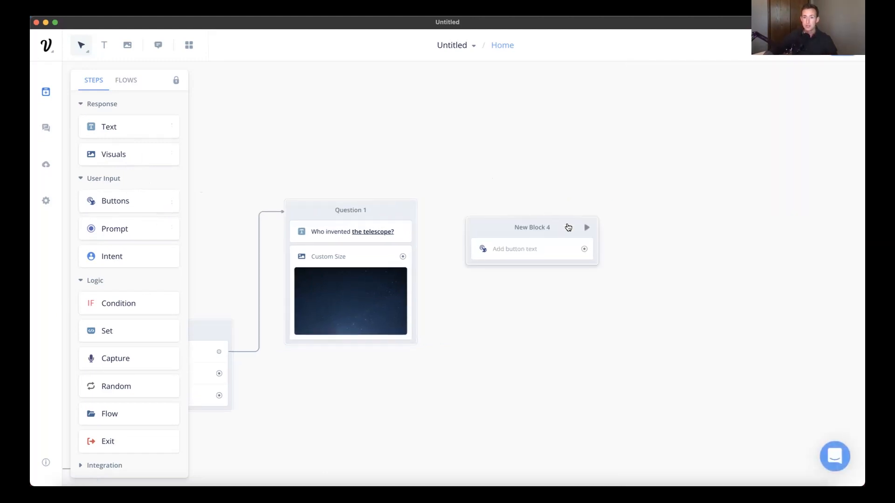
pyautogui.moveTo(569, 226); pyautogui.dragTo(580, 215)
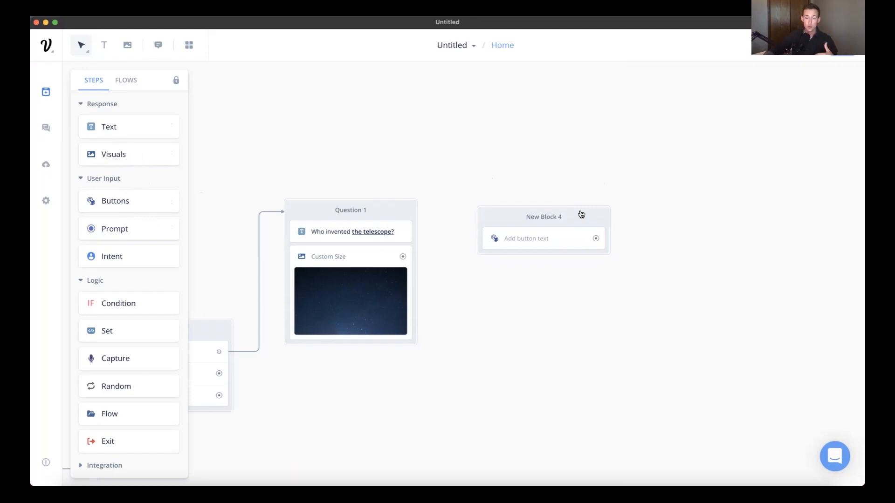
pyautogui.moveTo(578, 216); pyautogui.dragTo(575, 211)
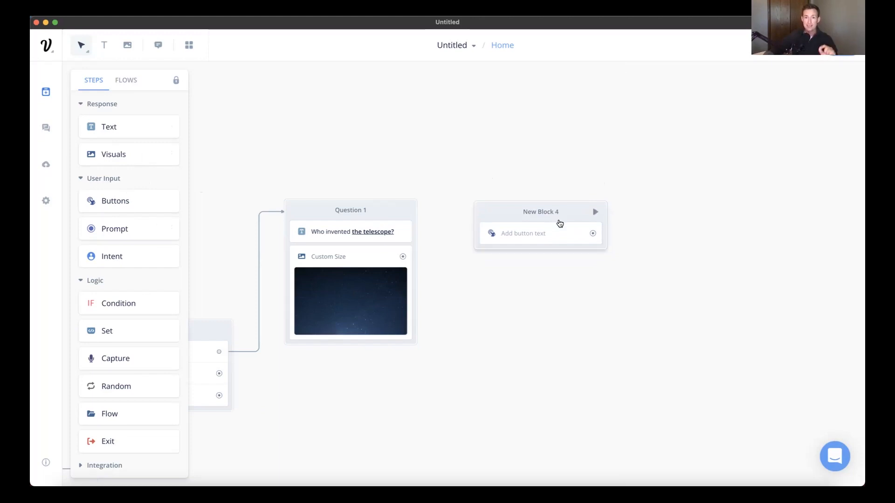
pyautogui.moveTo(569, 214); pyautogui.dragTo(569, 213)
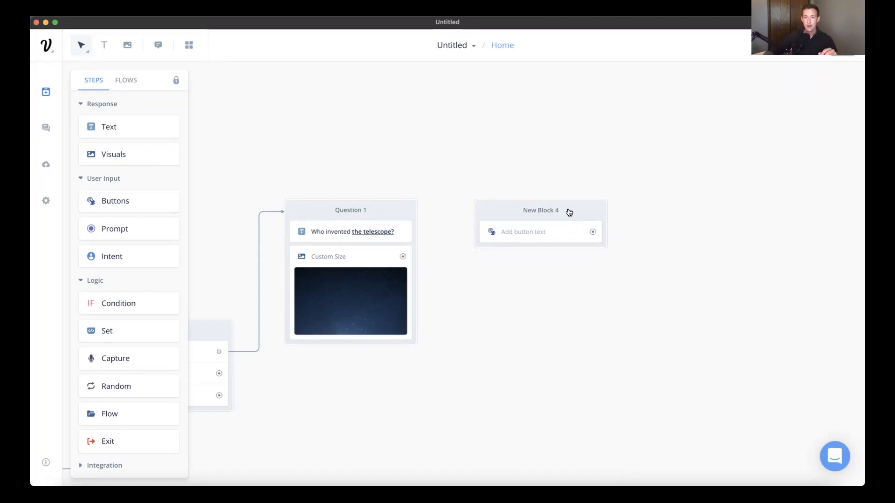
# - Rename the new Buttons block as "Multiple choice"
pyautogui.doubleClick(543, 209)
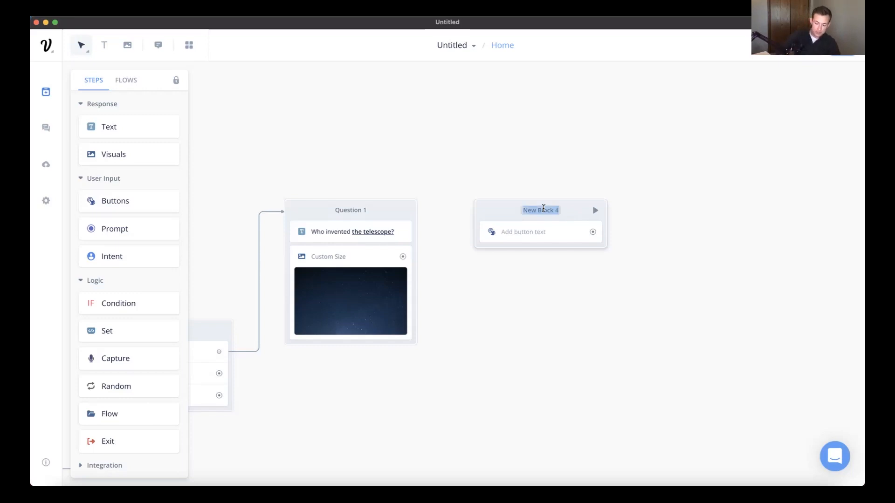
pyautogui.write('Q')
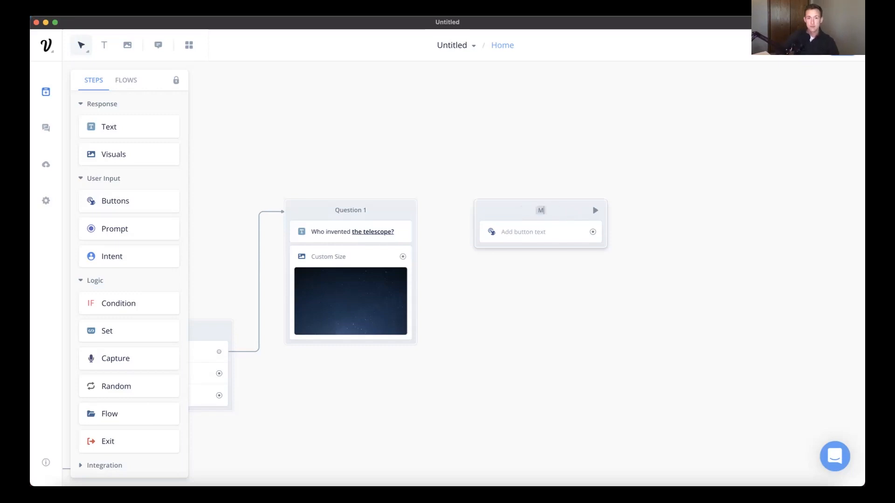
pyautogui.write('ulti')
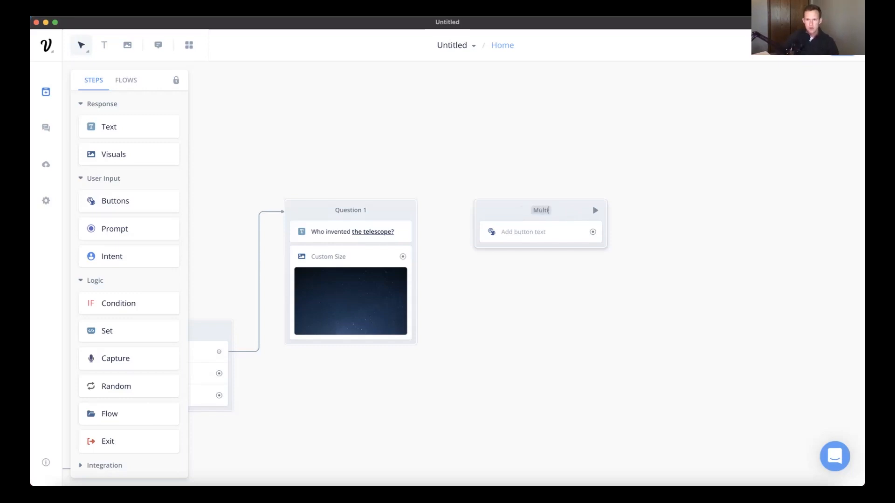
pyautogui.write('ple choice')
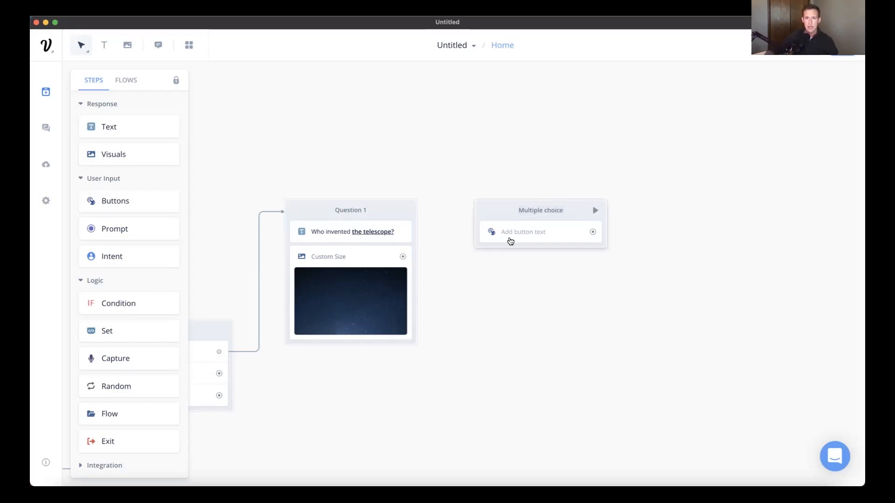
# - Set the first button's text in the Multiple choice block to "Johannes Kepler"
pyautogui.click(530, 232)
pyautogui.click(668, 156)
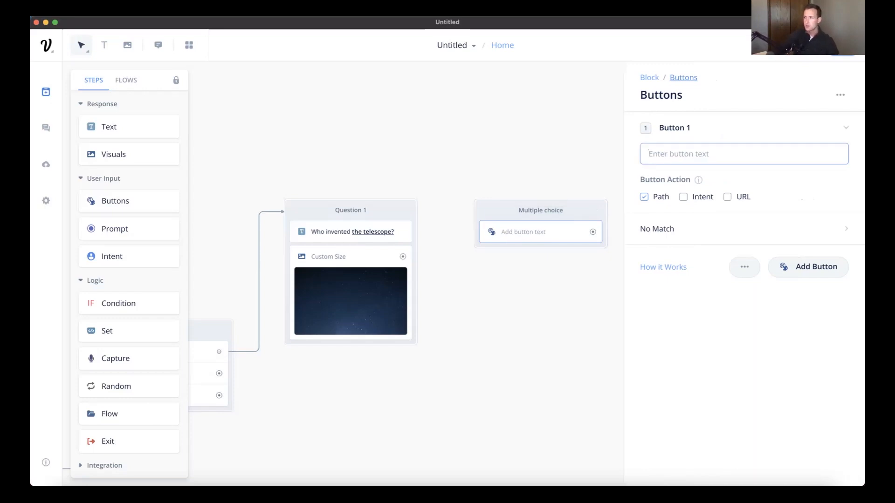
pyautogui.press('super+Tab')
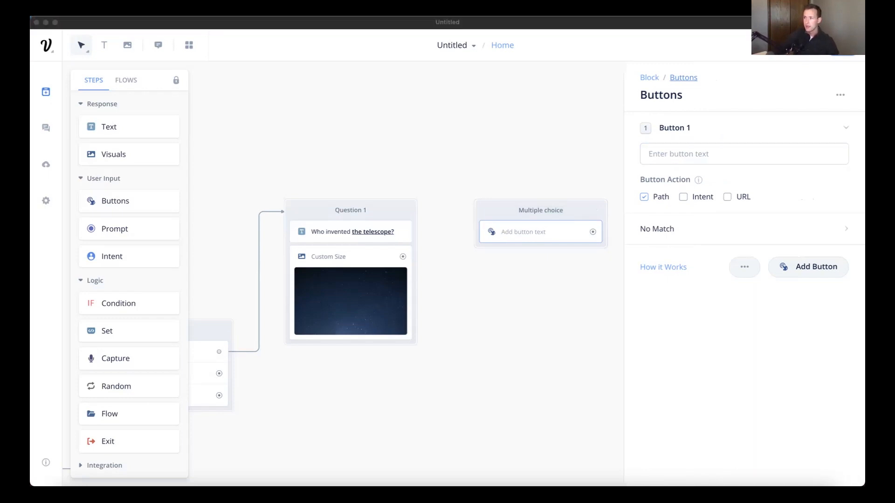
pyautogui.click(669, 154)
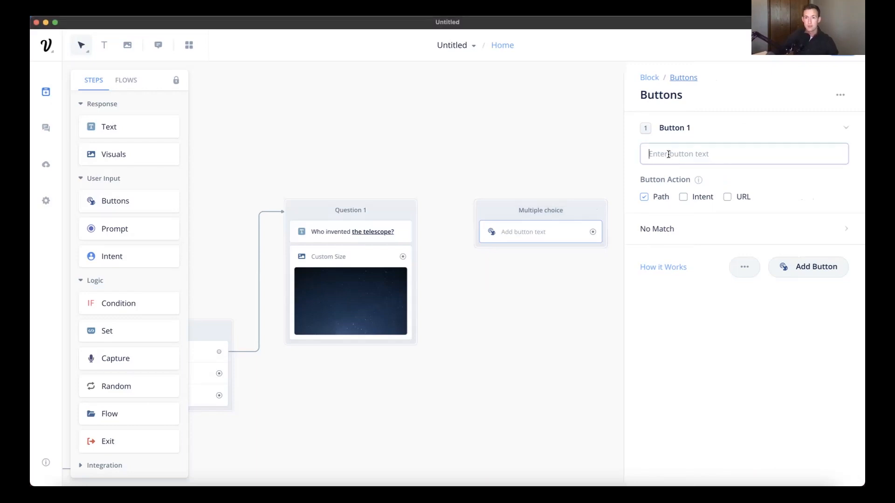
pyautogui.write('Johannes Kepler')
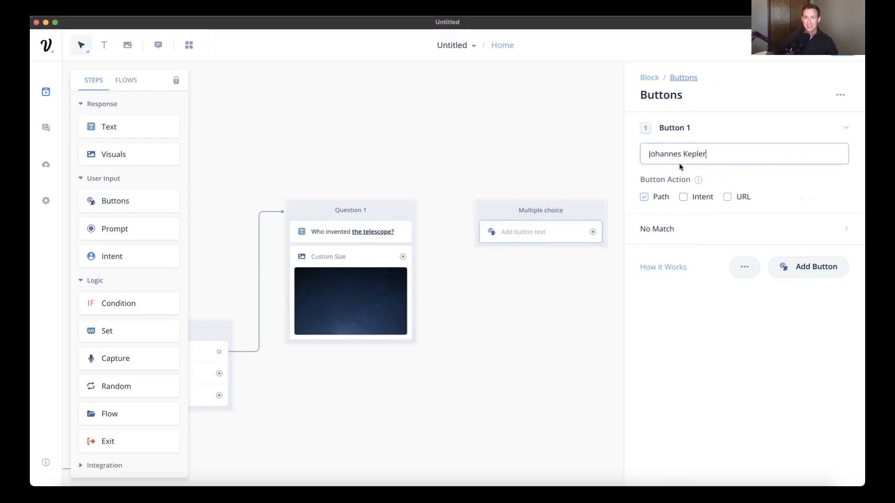
pyautogui.click(549, 163)
pyautogui.click(580, 242)
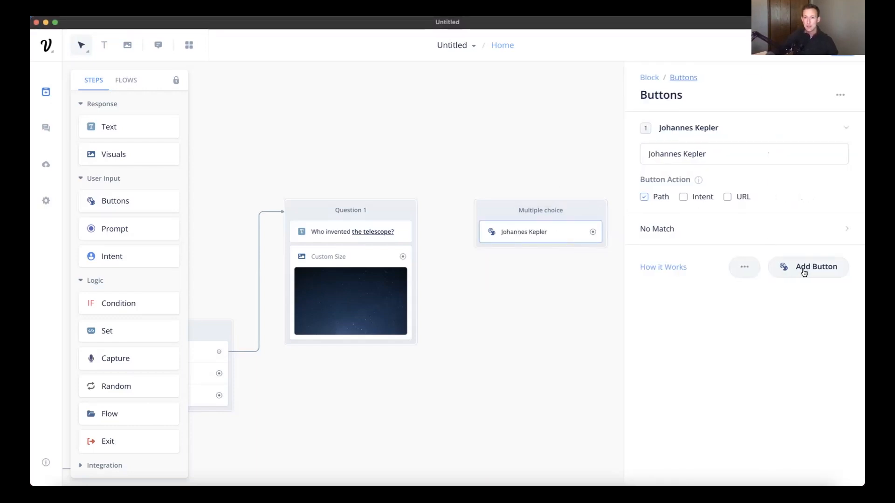
# - Add a second button to the Multiple choice block with the text "George Washington"
pyautogui.click(796, 273)
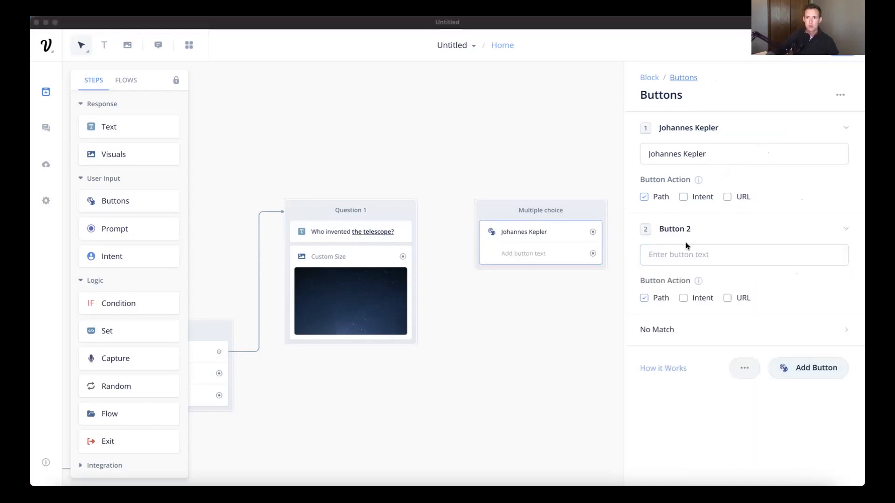
pyautogui.click(686, 255)
pyautogui.write('George Washington')
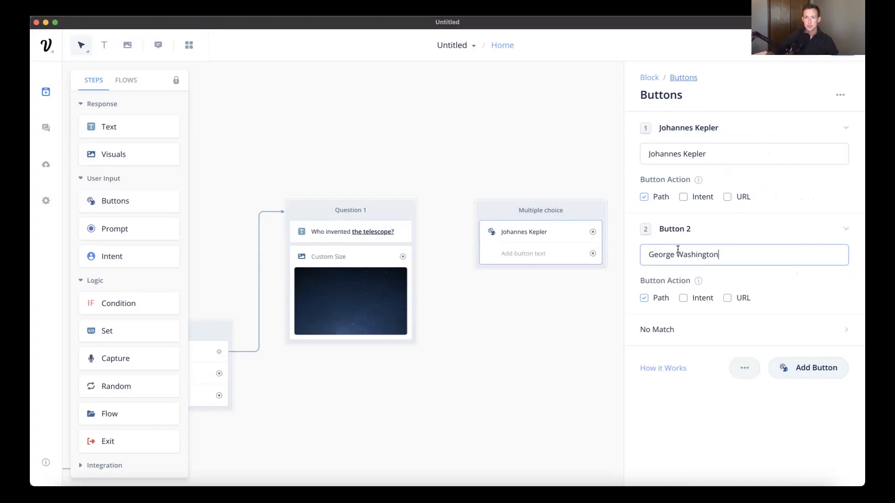
# - Add a third button to the Multiple choice block with the text "Galileo"
pyautogui.click(803, 368)
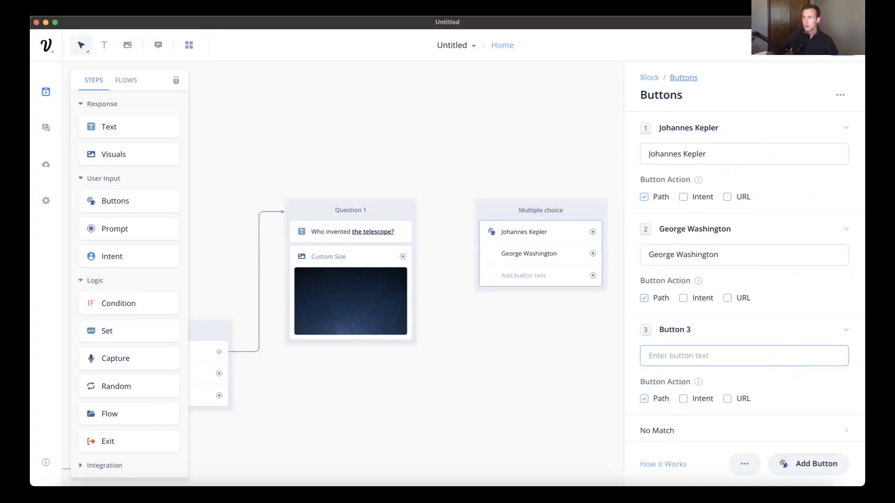
pyautogui.press('super+Tab')
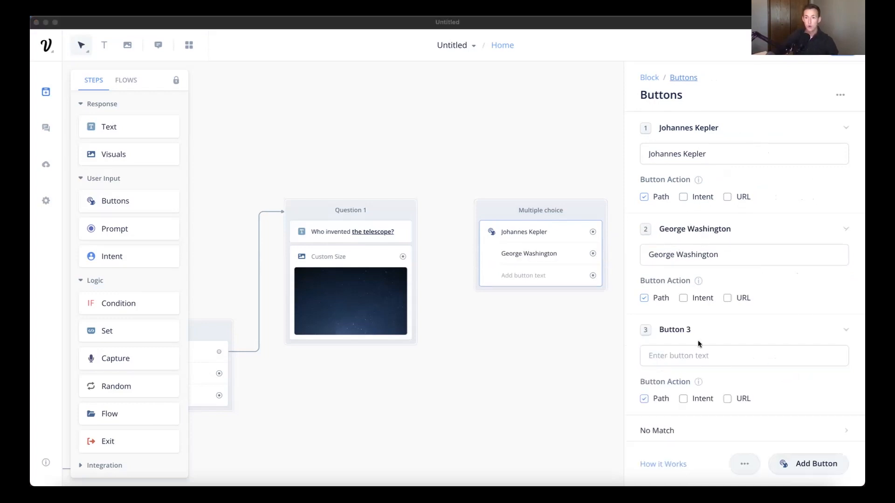
pyautogui.click(682, 350)
pyautogui.write('Galileo')
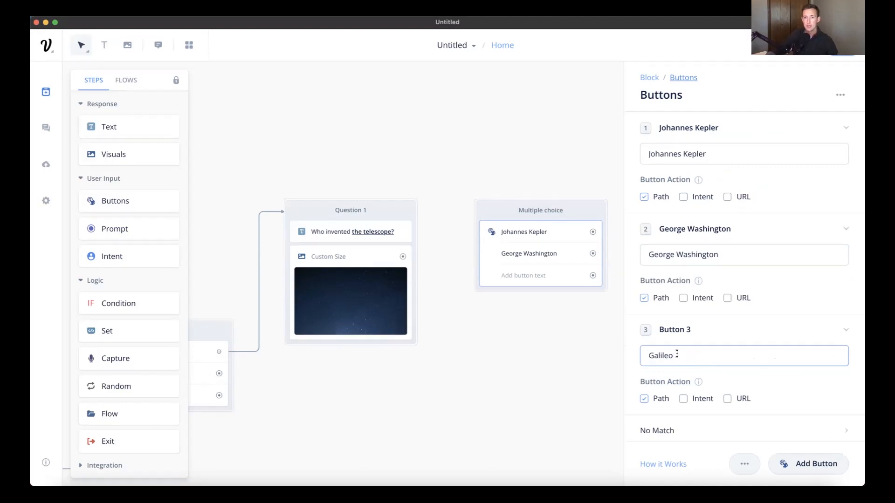
pyautogui.press('super+Tab')
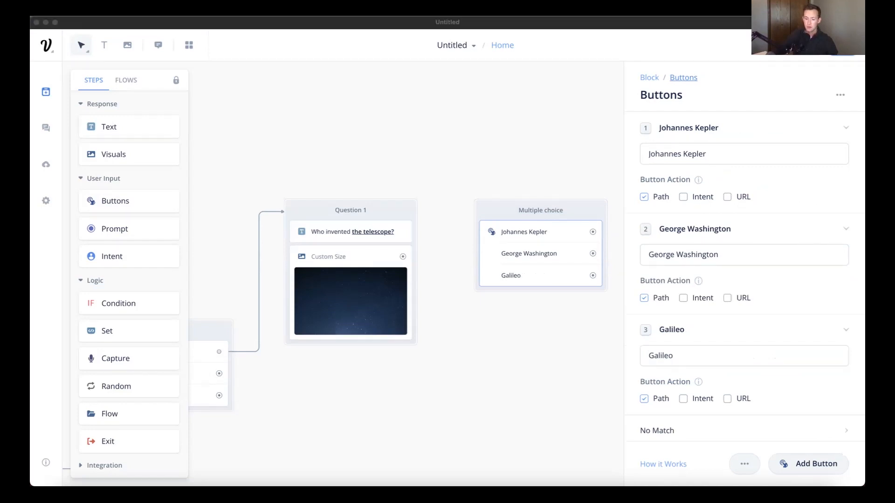
# - Add a fourth button to the Multiple choice block with the text "Napoleon"
pyautogui.click(806, 462)
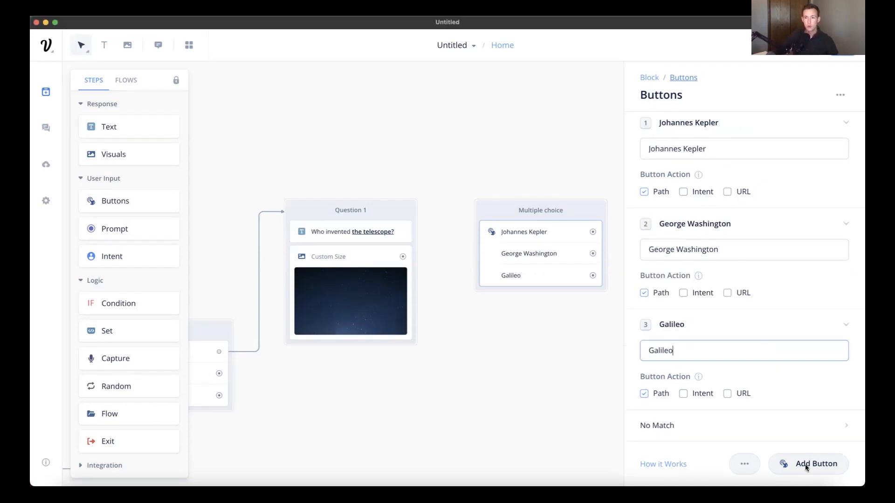
pyautogui.write('Napoleon')
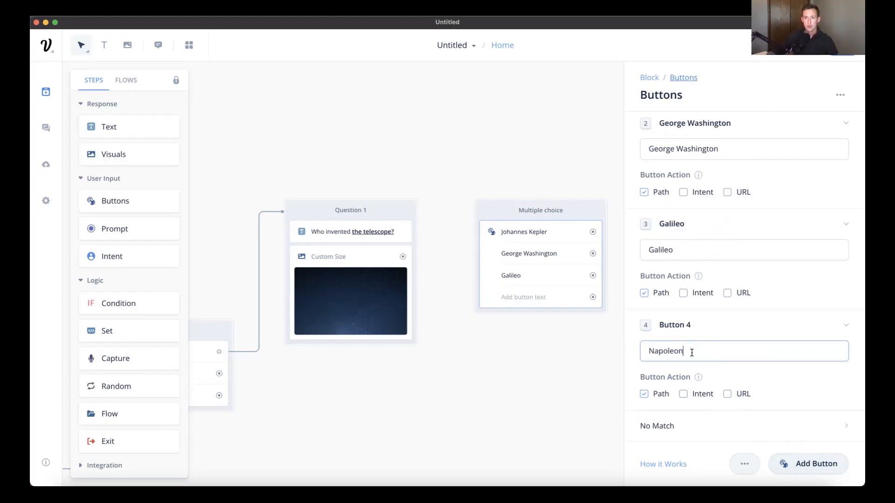
pyautogui.click(578, 362)
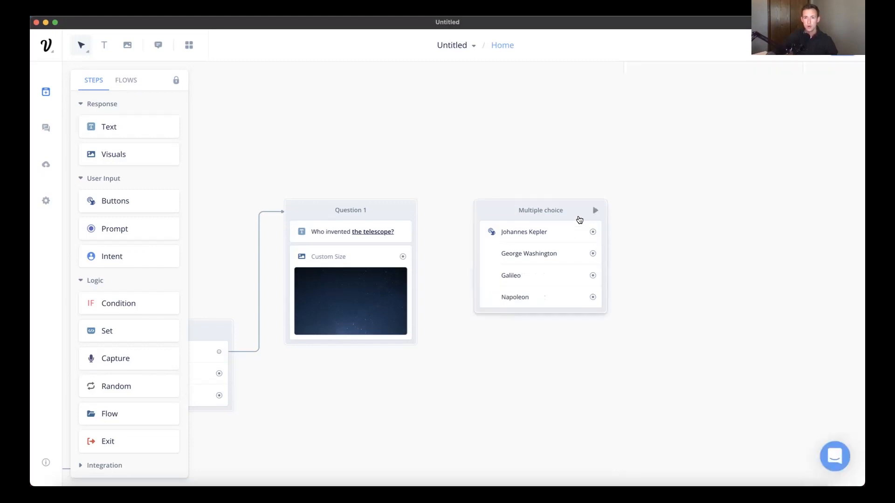
# - Connect the Question 1 block's image step to the Multiple choice block and align the two blocks
pyautogui.moveTo(581, 211); pyautogui.dragTo(607, 212)
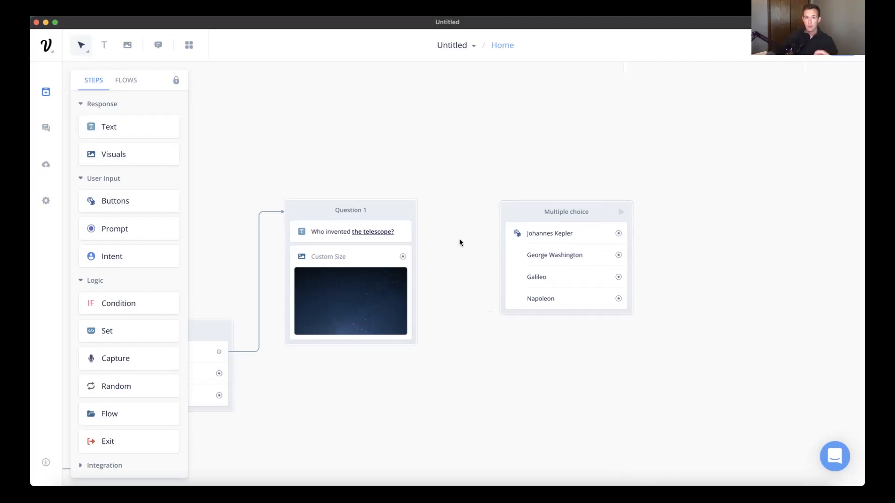
pyautogui.moveTo(403, 256); pyautogui.dragTo(445, 260)
pyautogui.moveTo(467, 225); pyautogui.dragTo(481, 213)
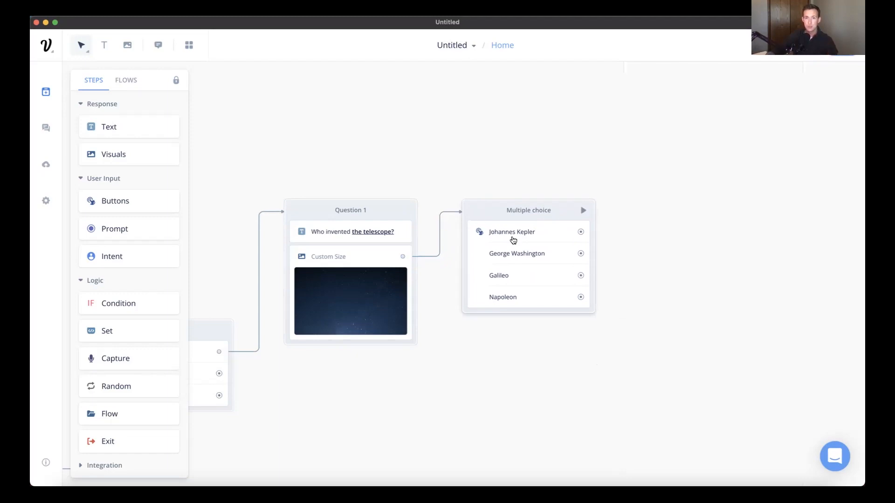
# - Examine the button action settings of the answers in the Multiple choice block
pyautogui.click(561, 210)
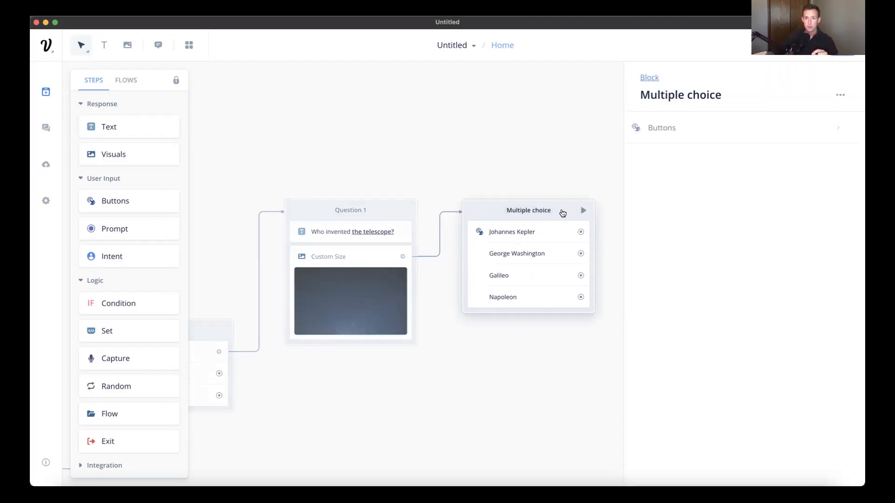
pyautogui.click(696, 139)
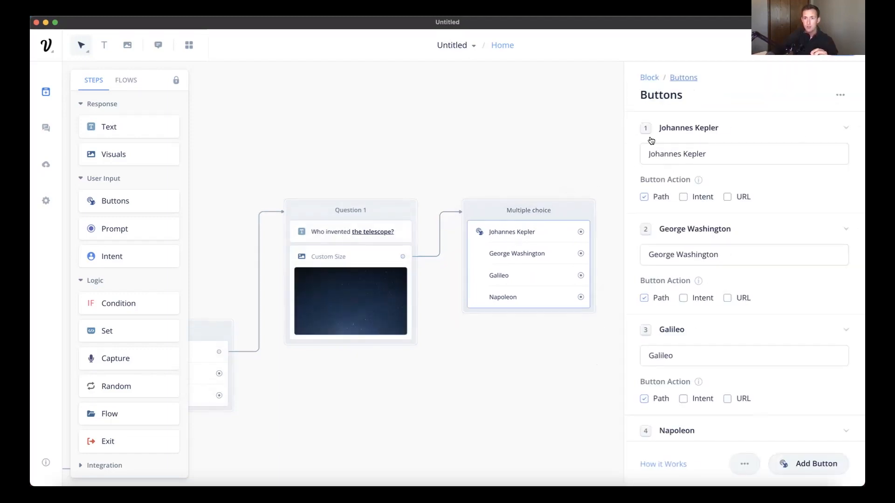
pyautogui.scroll(-1, 671, 182)
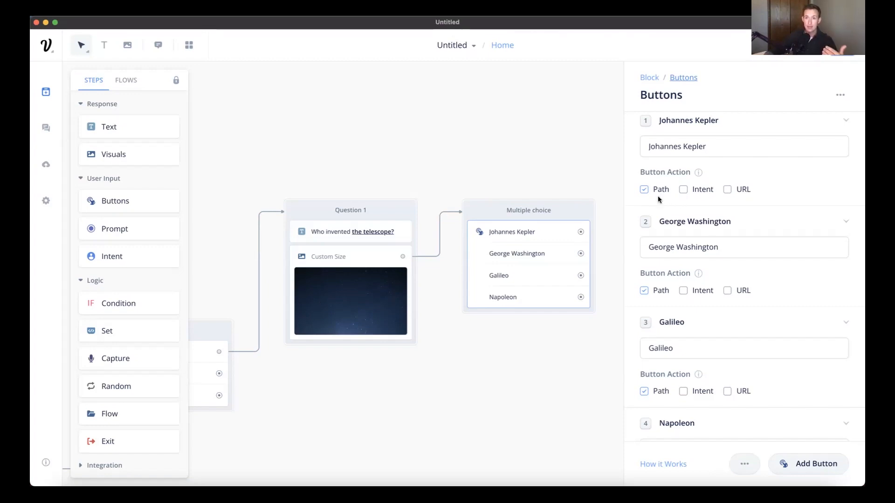
pyautogui.scroll(1, 658, 199)
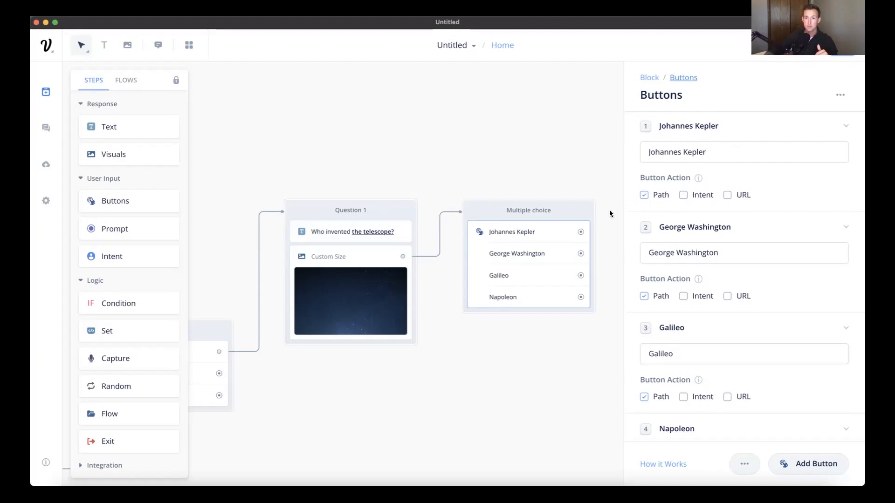
pyautogui.click(583, 152)
# - Nudge the Multiple choice block slightly upward and create a new block with a Text step beyond it
pyautogui.scroll(-1, 627, 152)
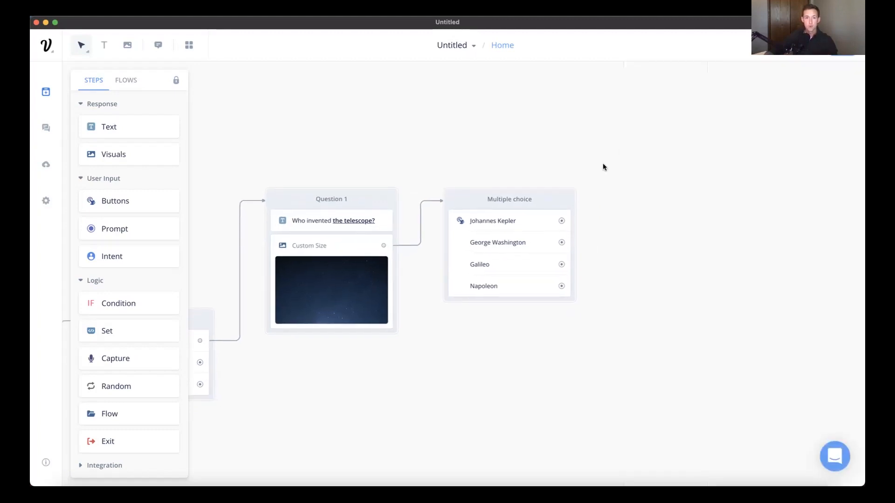
pyautogui.moveTo(546, 199); pyautogui.dragTo(546, 196)
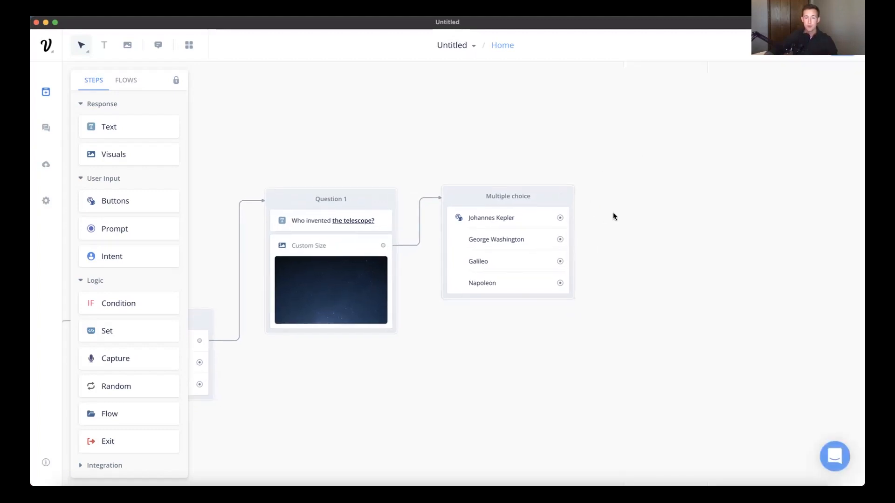
pyautogui.moveTo(639, 201); pyautogui.dragTo(596, 213)
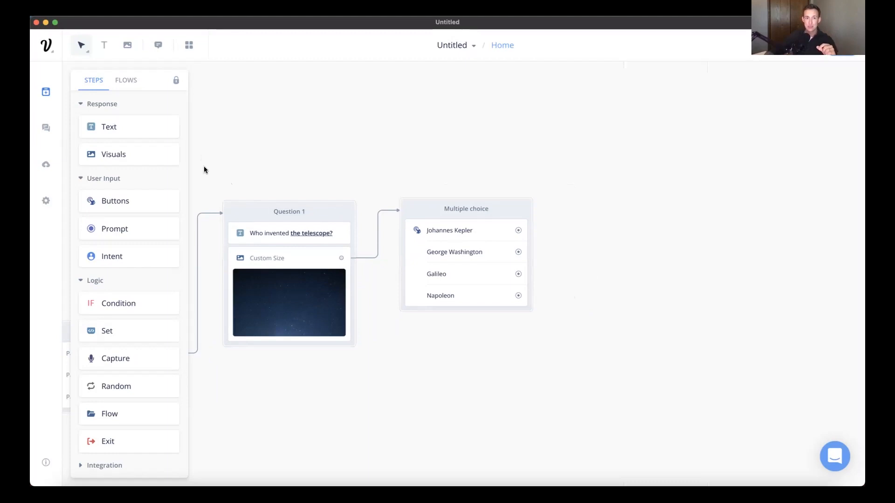
pyautogui.moveTo(144, 131); pyautogui.dragTo(653, 206)
pyautogui.moveTo(601, 215); pyautogui.dragTo(574, 182)
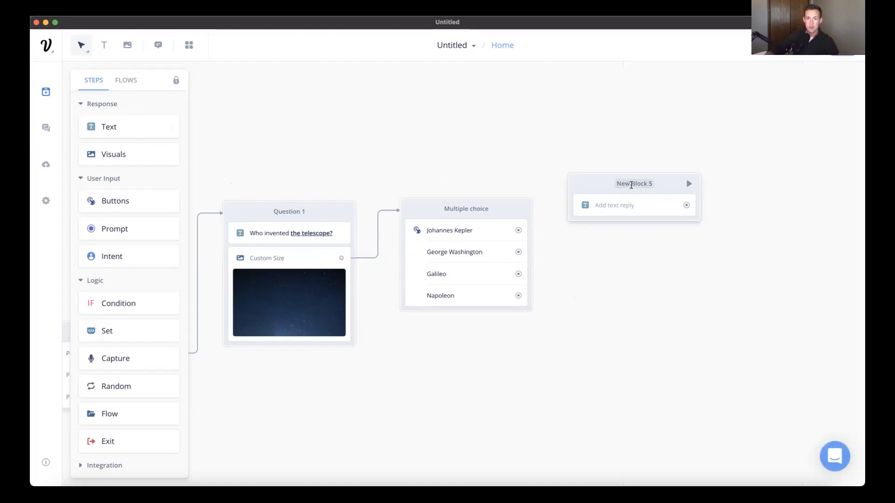
# - Rename the new Text block as "Right"
pyautogui.click(631, 185)
pyautogui.write('Correct')
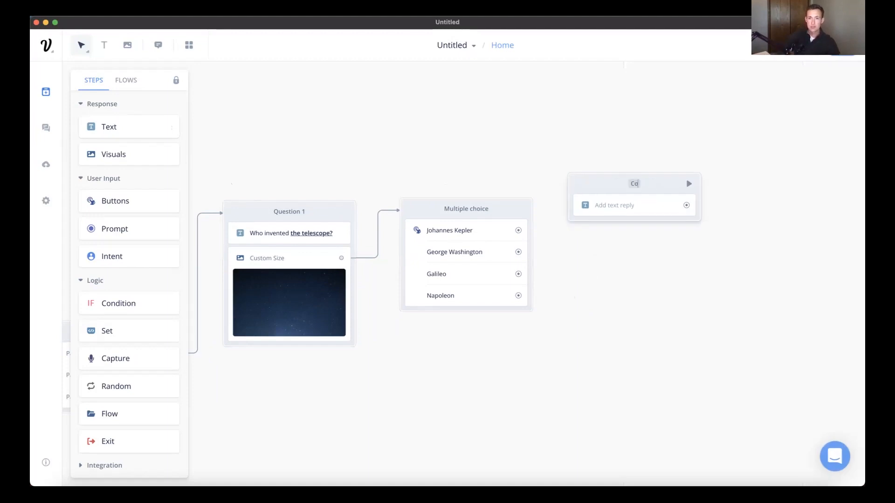
pyautogui.click(634, 184)
pyautogui.write('Right')
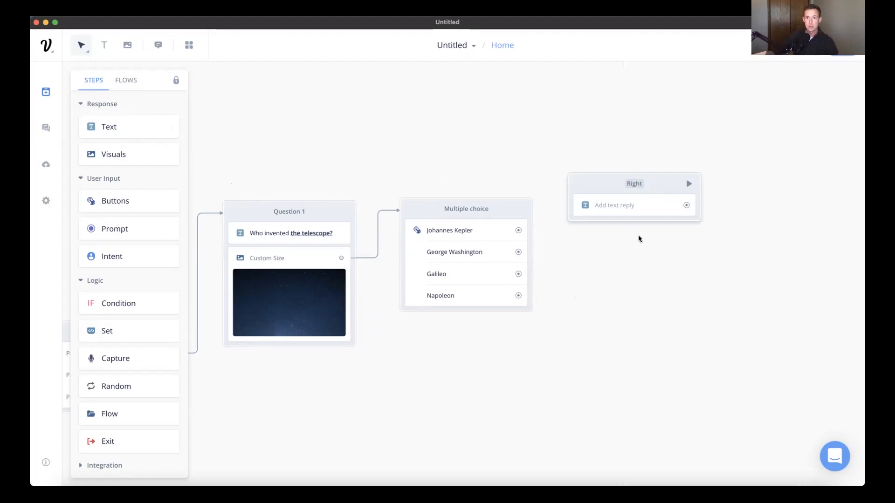
# - Copy the Right block and place the pasted copy directly below the original
pyautogui.click(660, 185)
pyautogui.press('super+c')
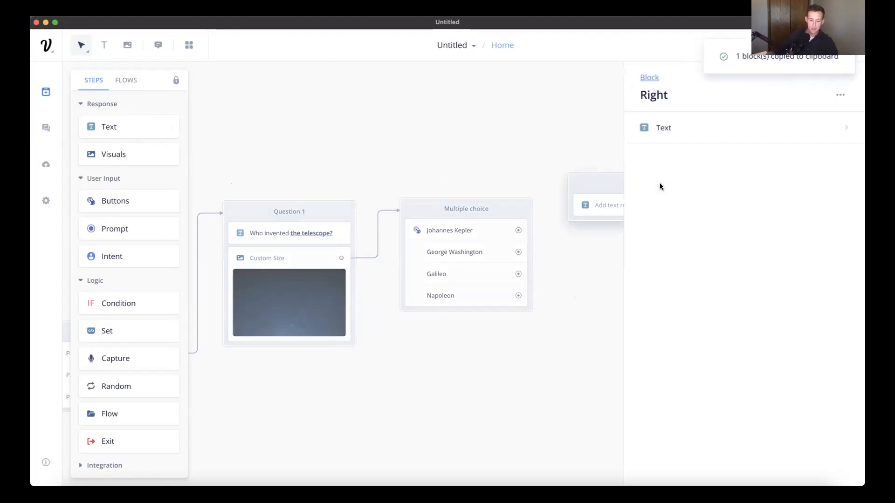
pyautogui.press('super+v')
pyautogui.moveTo(689, 198); pyautogui.dragTo(663, 270)
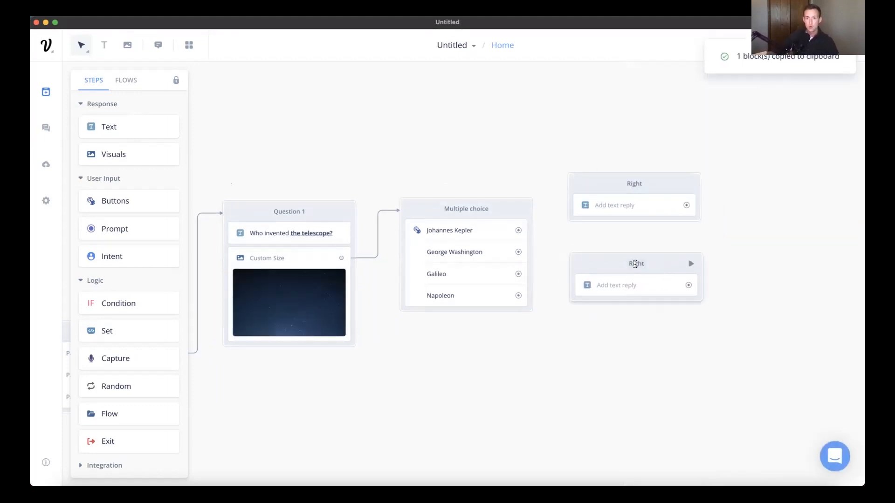
# - Rename the pasted copy of the Right block as "Wrong"
pyautogui.doubleClick(635, 264)
pyautogui.write('Wrong')
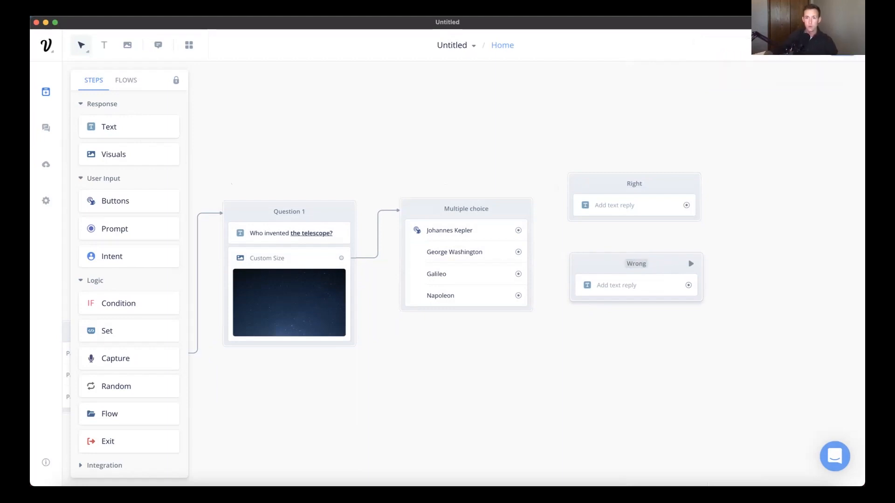
pyautogui.click(730, 239)
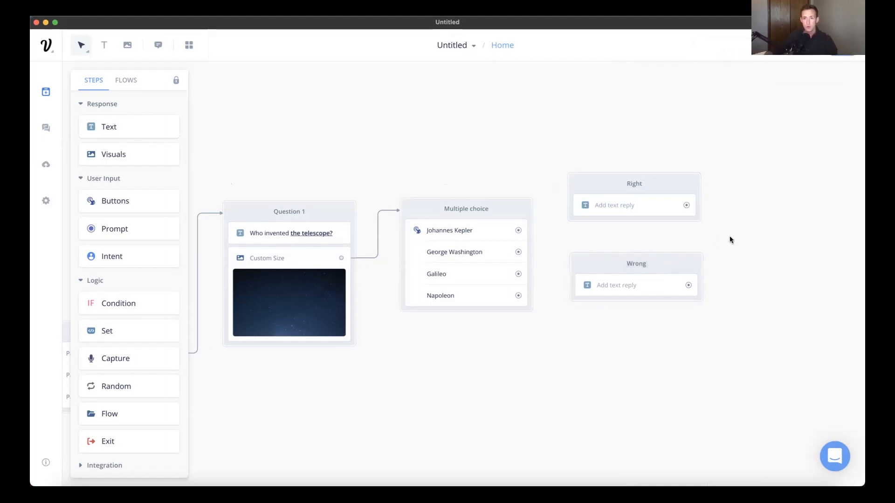
# - Set the block color of the Right block to green and of the Wrong block to red
pyautogui.rightClick(656, 183)
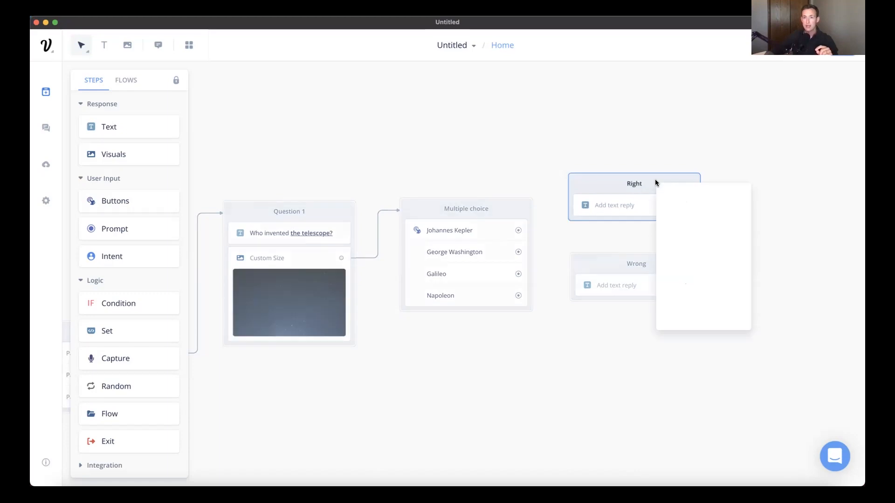
pyautogui.moveTo(684, 196)
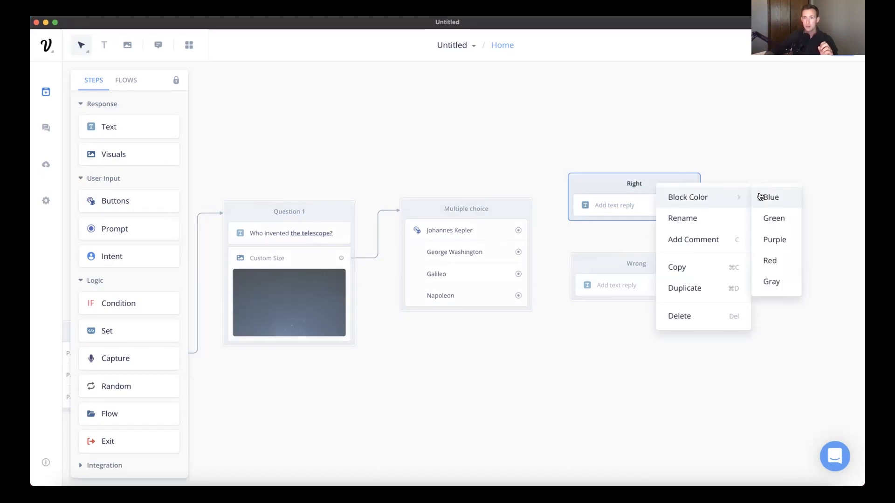
pyautogui.click(776, 221)
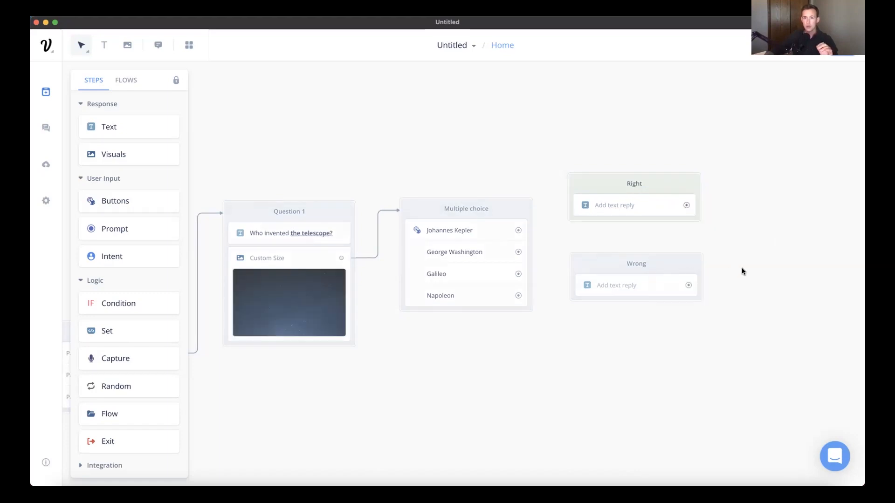
pyautogui.rightClick(667, 267)
pyautogui.moveTo(703, 282)
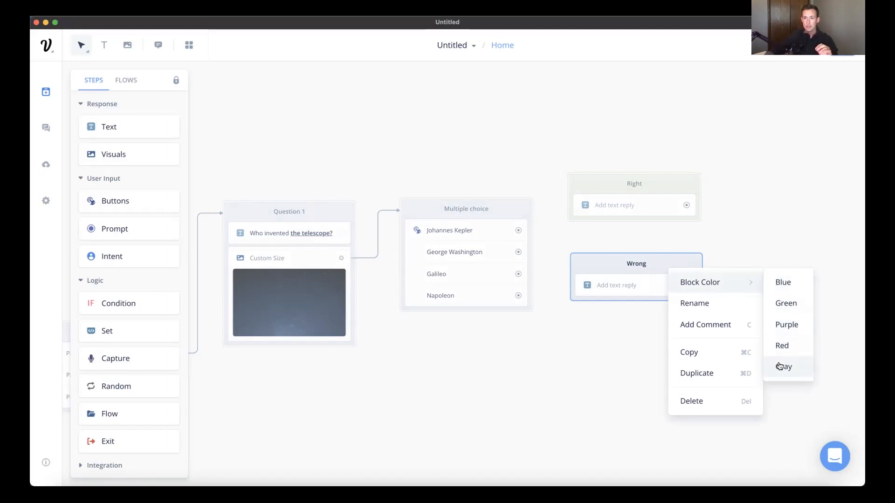
pyautogui.click(783, 345)
# - Reposition the Right and Wrong blocks so they stack beside the Multiple choice block
pyautogui.moveTo(667, 275); pyautogui.dragTo(666, 282)
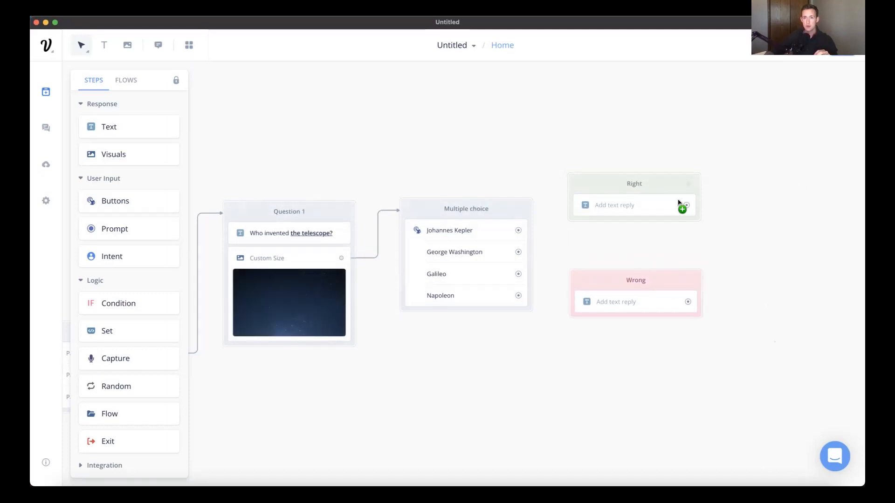
pyautogui.moveTo(671, 189); pyautogui.dragTo(679, 208)
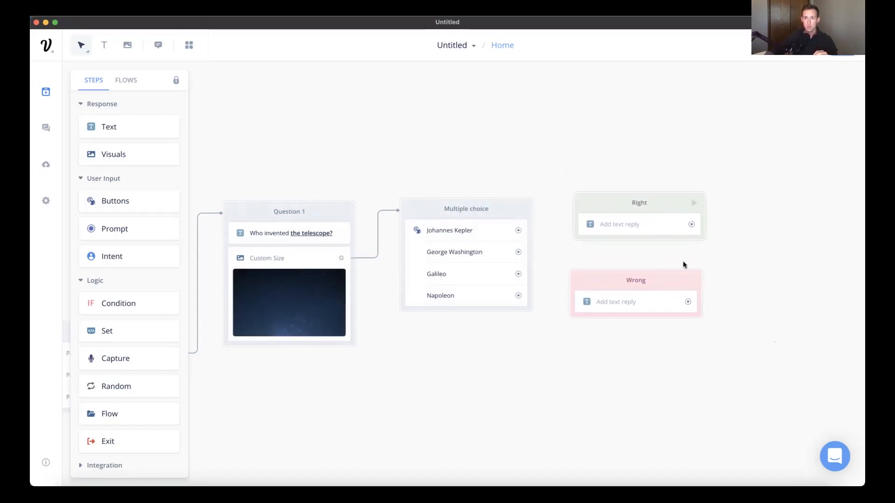
pyautogui.moveTo(687, 278); pyautogui.dragTo(694, 278)
# - Set the Right block's text reply to "Correct! It was Galileo." and connect the Galileo button to that block
pyautogui.click(635, 224)
pyautogui.click(687, 153)
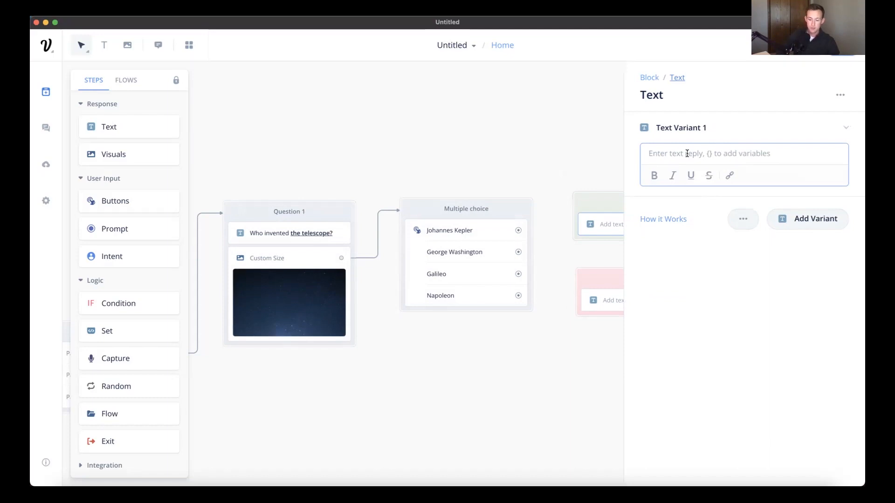
pyautogui.write('Correct! It was Galileo.')
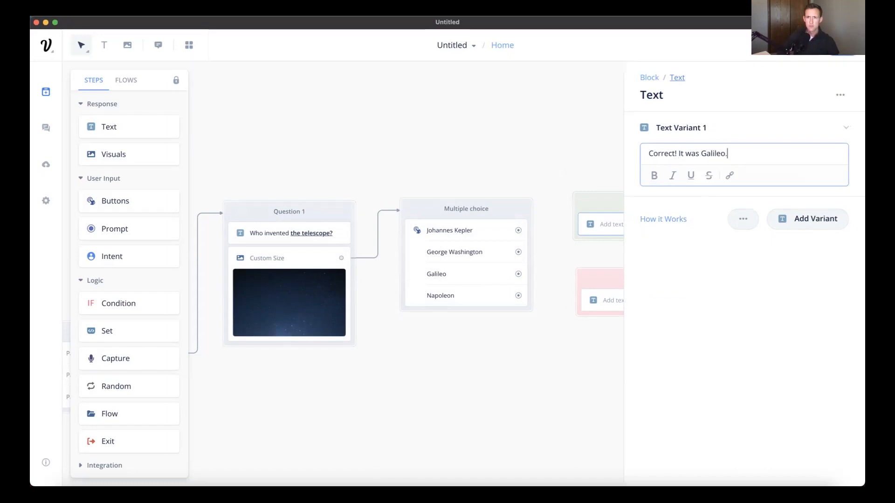
pyautogui.click(573, 136)
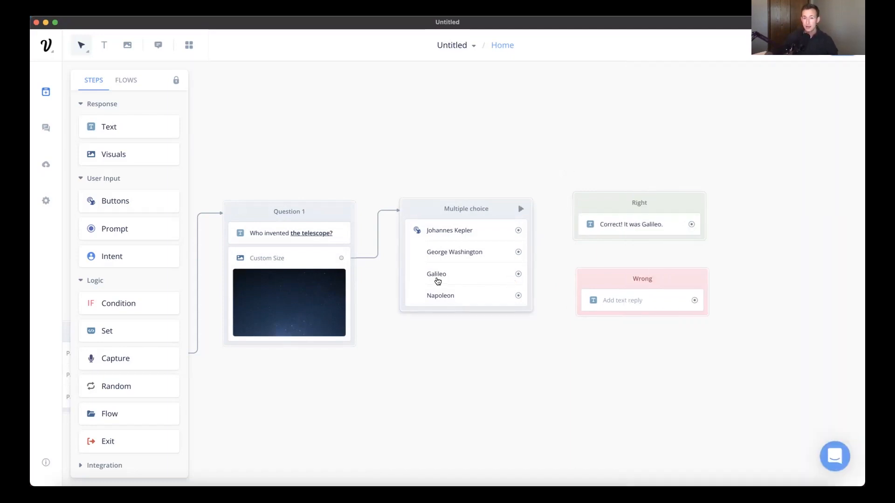
pyautogui.click(522, 274)
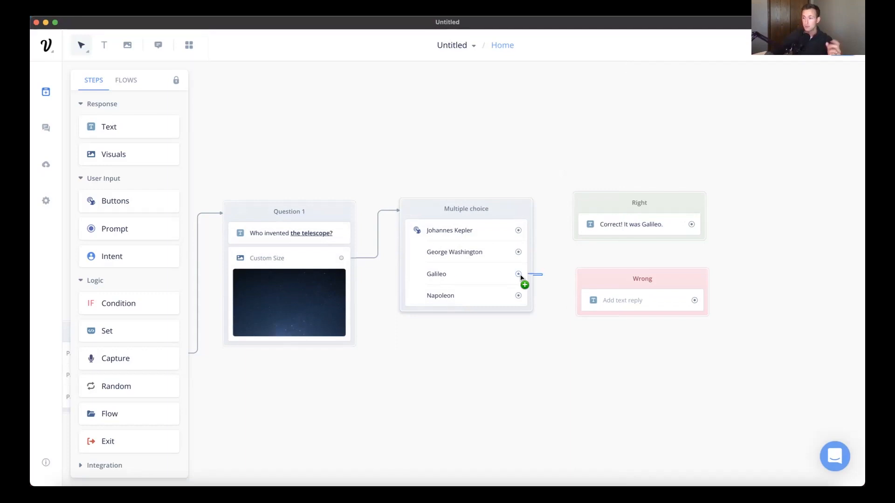
pyautogui.click(586, 203)
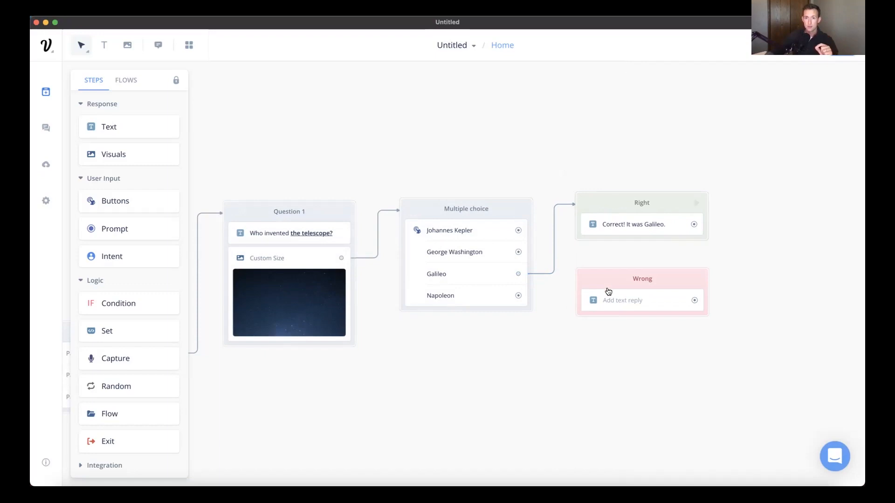
# - Set the Wrong block's text reply to "Nope, that's not correct. The answer is Galileo!"
pyautogui.click(616, 301)
pyautogui.click(681, 157)
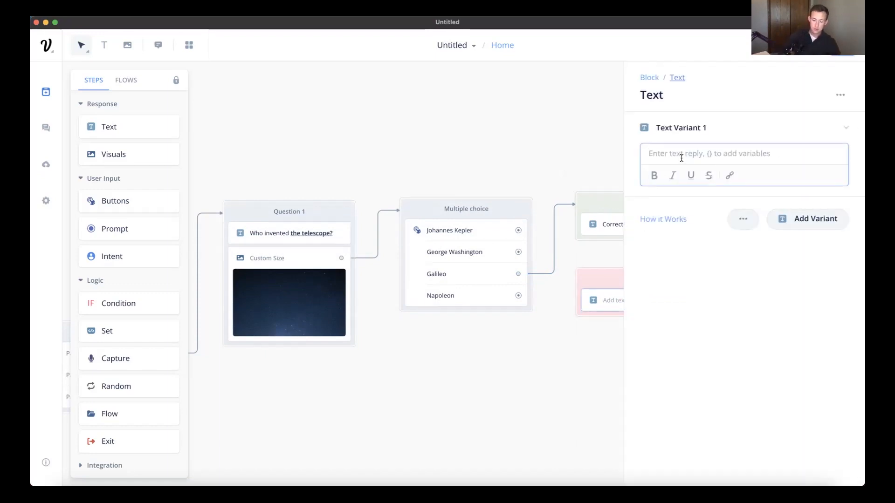
pyautogui.write('Oh')
pyautogui.press('BackSpace')
pyautogui.write("Nope, that's")
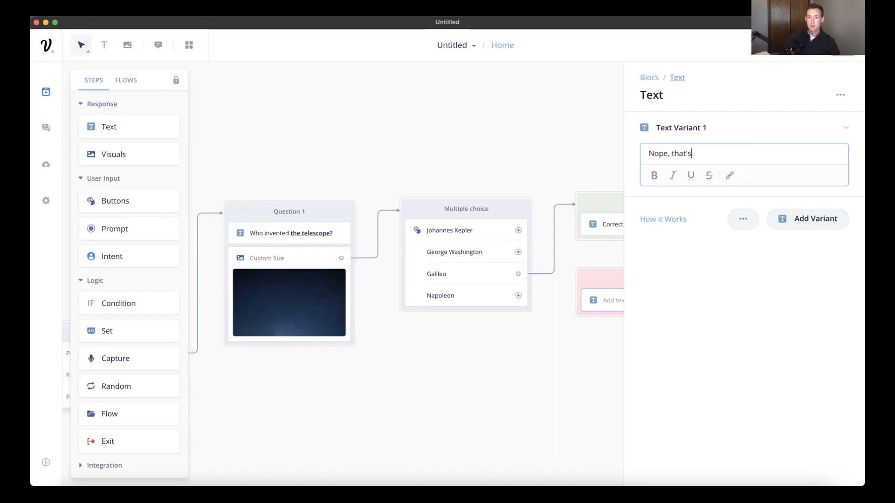
pyautogui.write(' not correct. ')
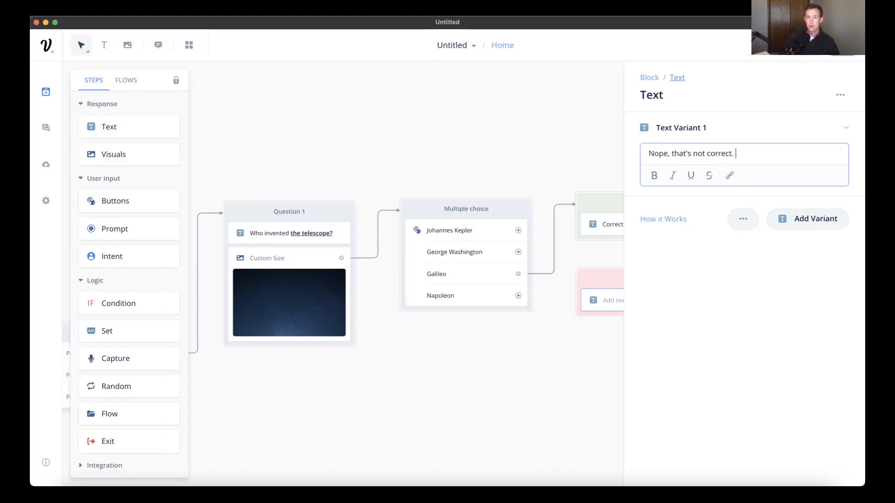
pyautogui.write('The answer is Galileo!')
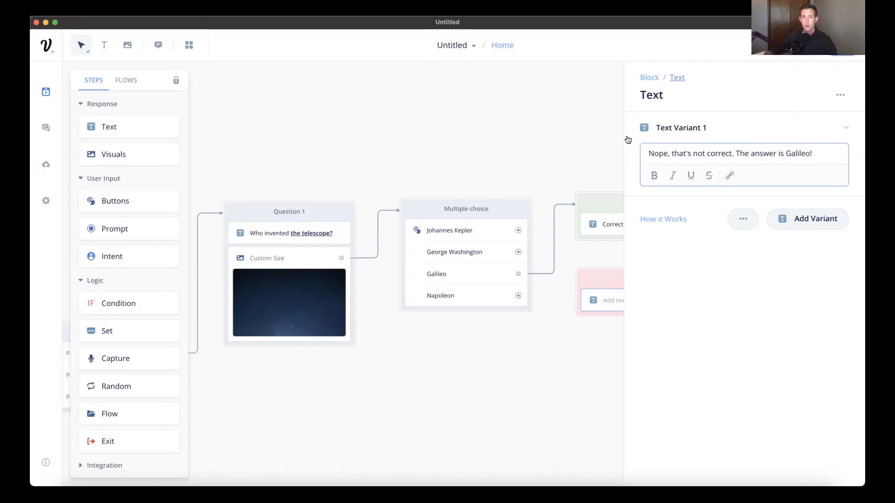
pyautogui.click(570, 157)
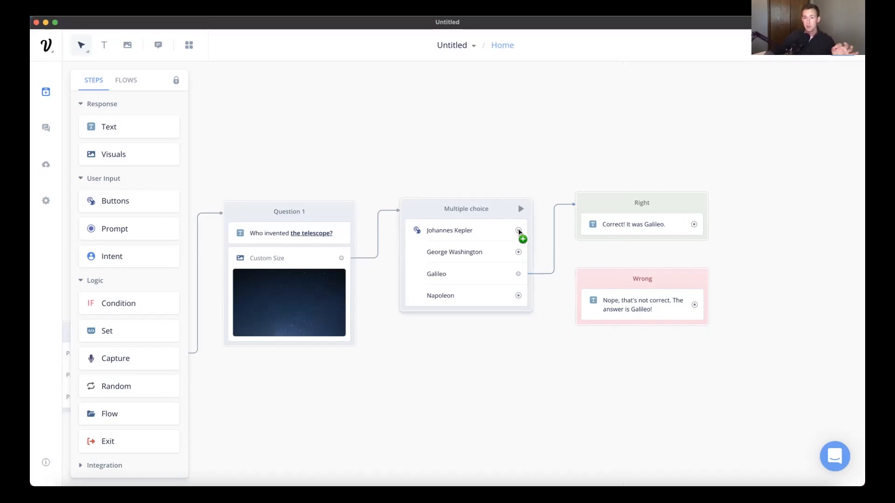
# - Connect the Johannes Kepler, George Washington and Napoleon buttons to the Wrong block
pyautogui.moveTo(518, 230); pyautogui.dragTo(585, 294)
pyautogui.moveTo(519, 252); pyautogui.dragTo(583, 286)
pyautogui.moveTo(519, 295); pyautogui.dragTo(611, 283)
# - Move the Right and Wrong blocks farther from the Multiple choice block and shift the Galileo connector clear of the other lines
pyautogui.moveTo(619, 205); pyautogui.dragTo(623, 206)
pyautogui.moveTo(563, 220); pyautogui.dragTo(548, 217)
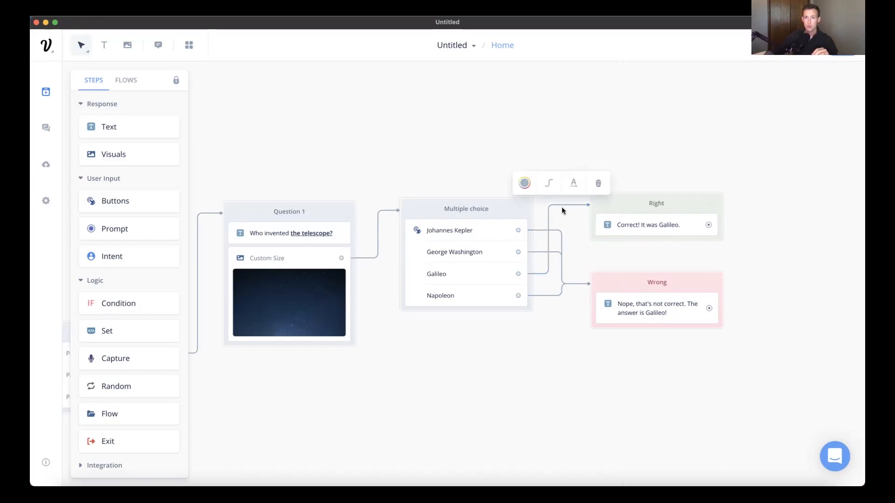
pyautogui.click(644, 169)
# - Run a test starting from the Question 1 block, answer with Galileo, and return to the designer
pyautogui.moveTo(681, 161); pyautogui.dragTo(706, 147)
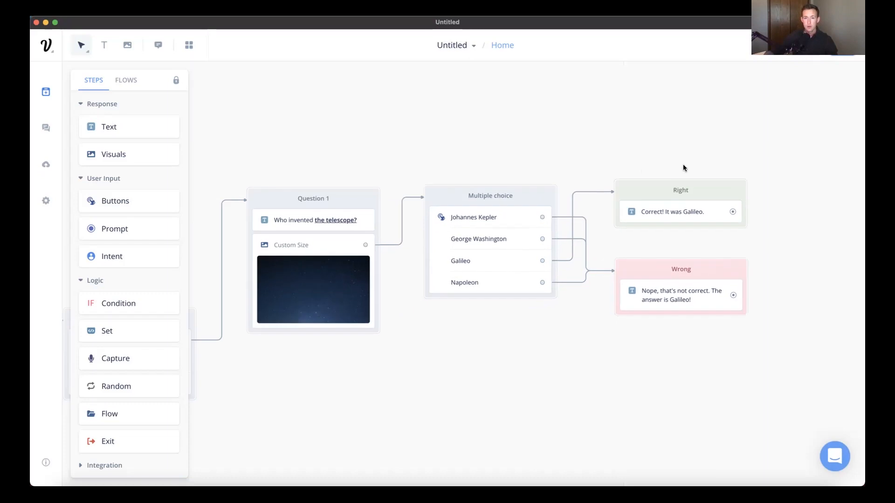
pyautogui.hscroll(-1, 659, 174)
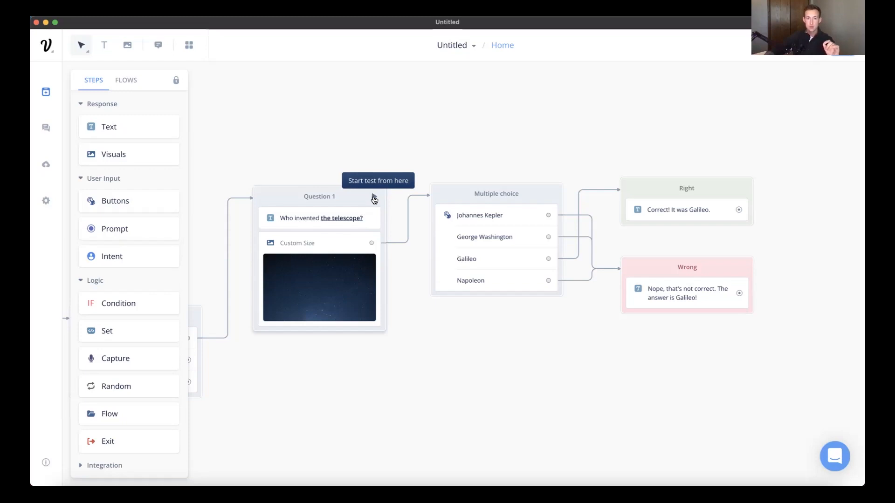
pyautogui.click(373, 198)
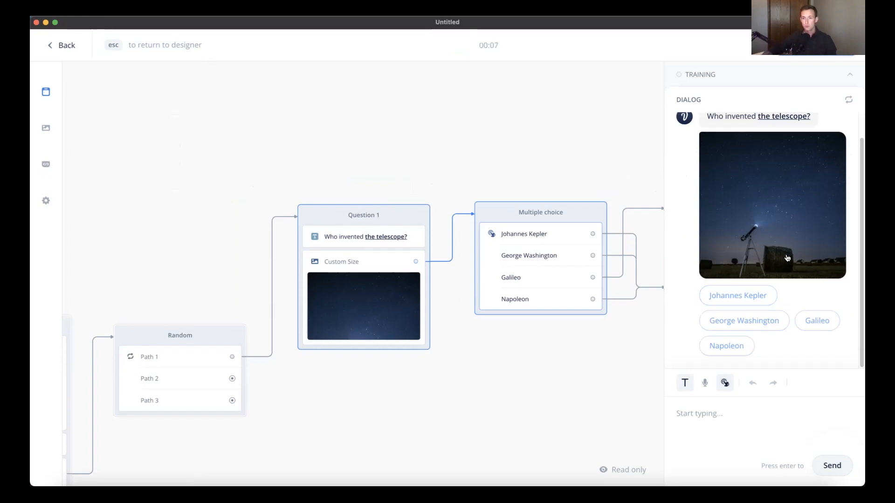
pyautogui.click(824, 323)
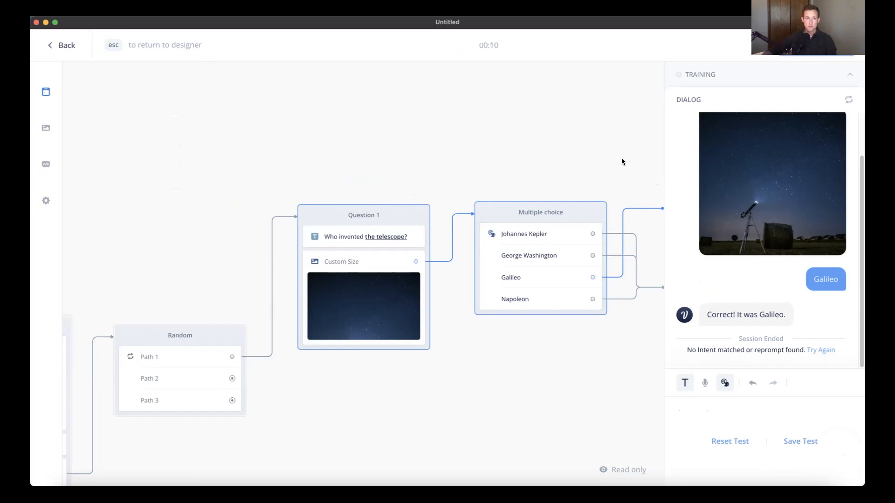
pyautogui.press('Escape')
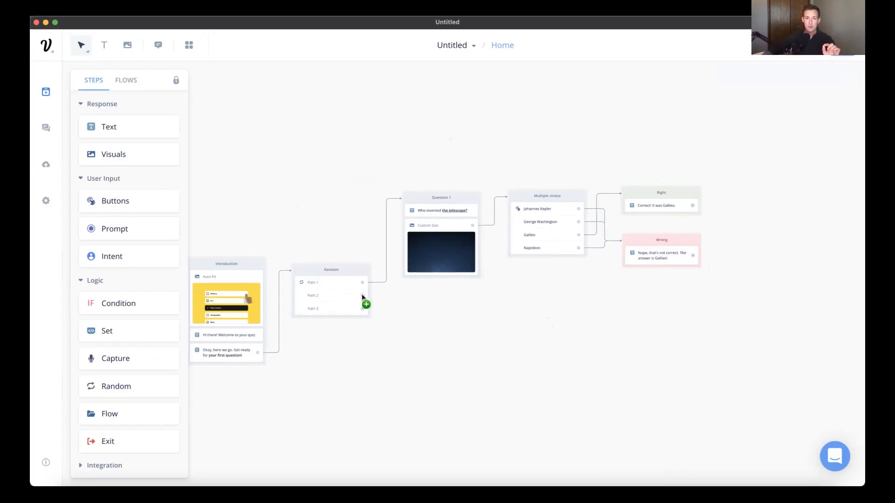
# - Add a Text step as a new block below Question 1 and name the block "True or false"
pyautogui.scroll(1, 458, 206)
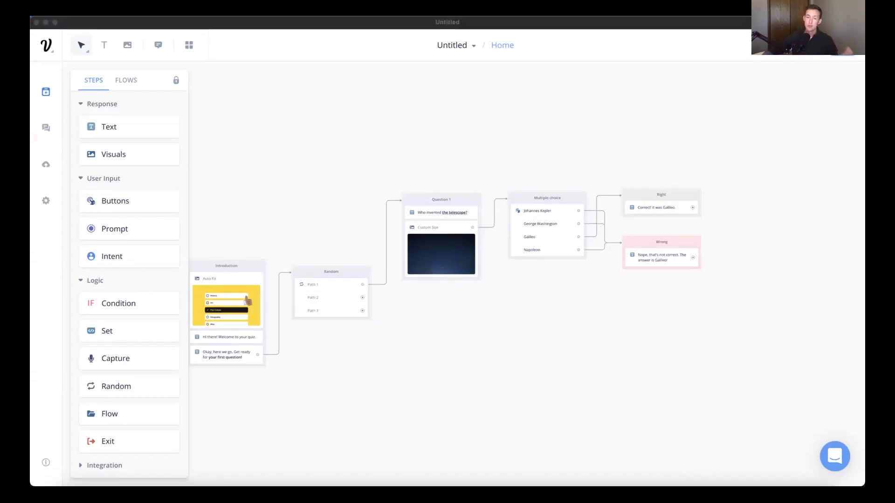
pyautogui.scroll(1, 530, 338)
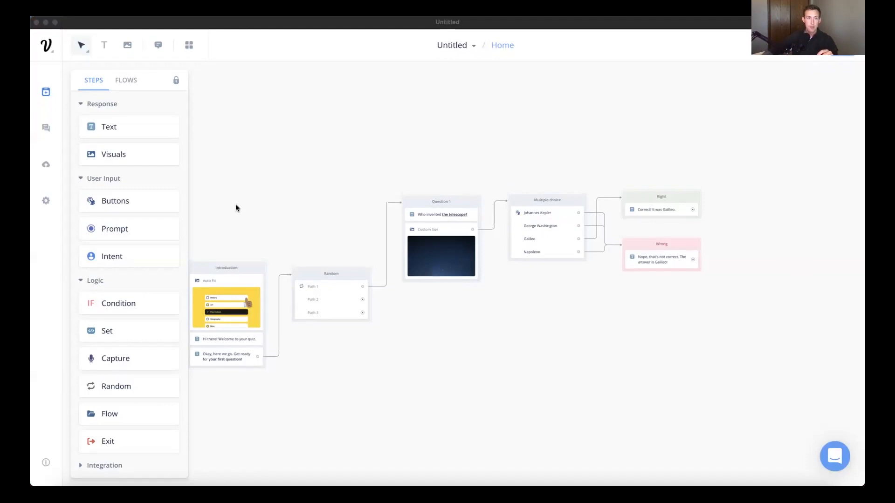
pyautogui.moveTo(124, 126); pyautogui.dragTo(411, 253)
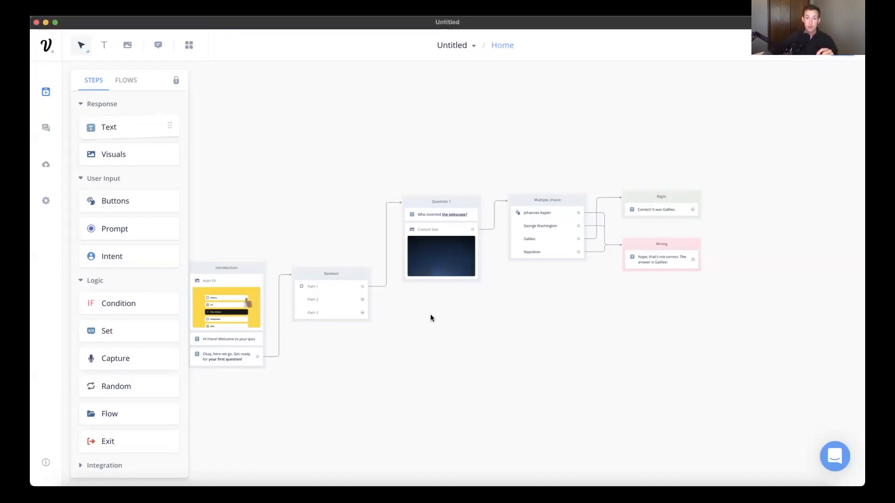
pyautogui.moveTo(442, 316); pyautogui.dragTo(442, 316)
pyautogui.scroll(5, 444, 321)
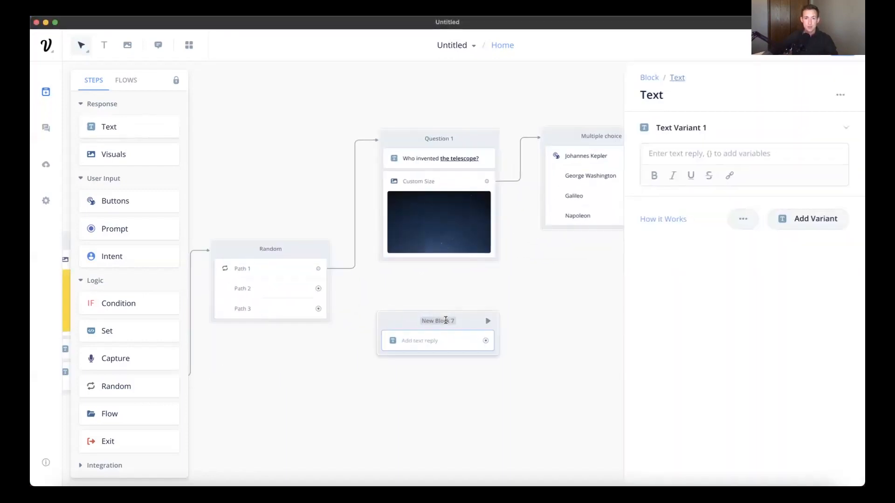
pyautogui.doubleClick(472, 320)
pyautogui.write('Tru')
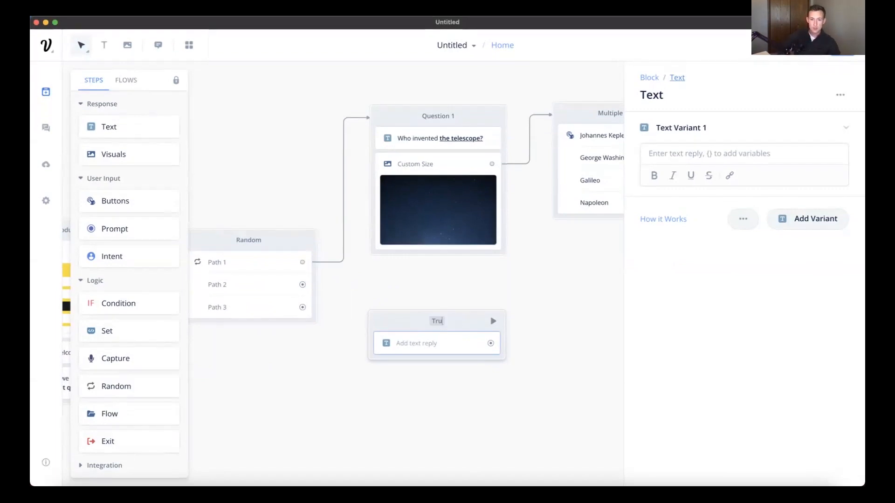
pyautogui.write('e or false')
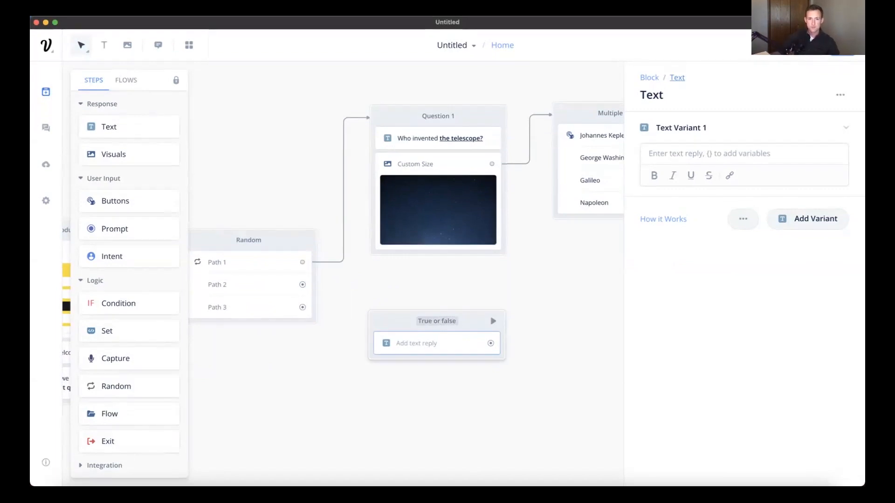
pyautogui.press('Return')
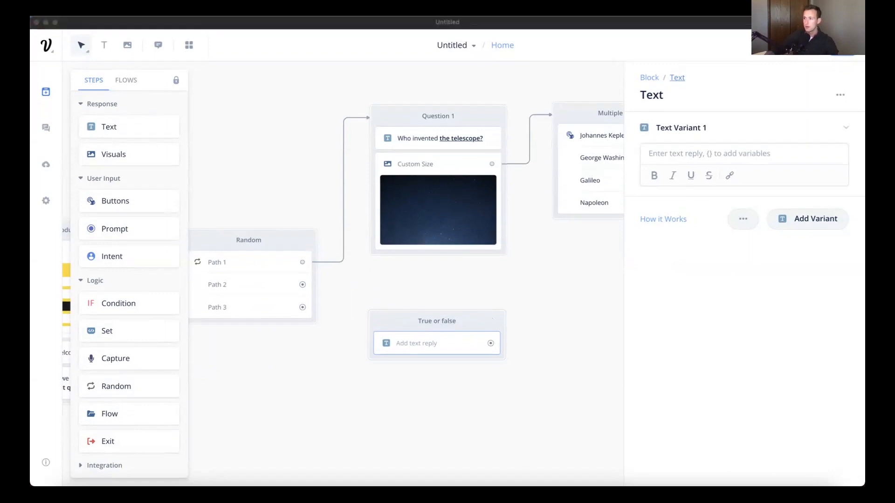
# - Set the True or false block's text reply to "TRUE of FALSE: The Humerus bone is in the arm." and align the block under Question 1
pyautogui.click(424, 344)
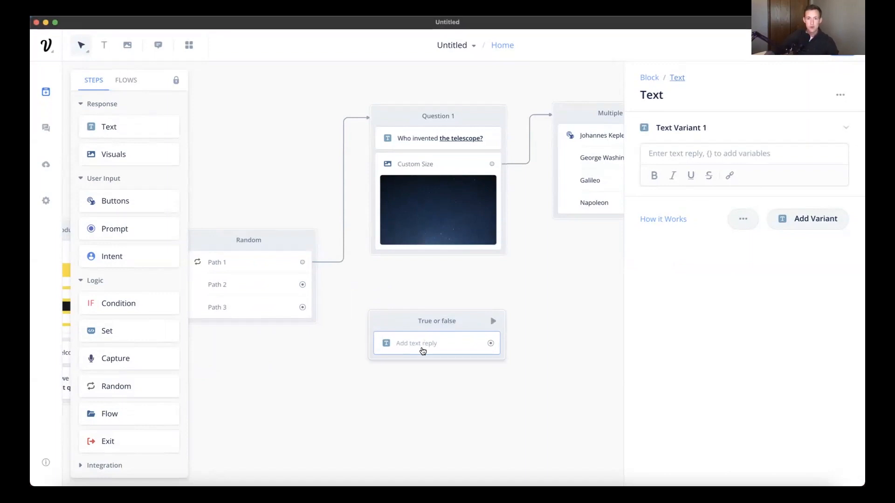
pyautogui.click(674, 153)
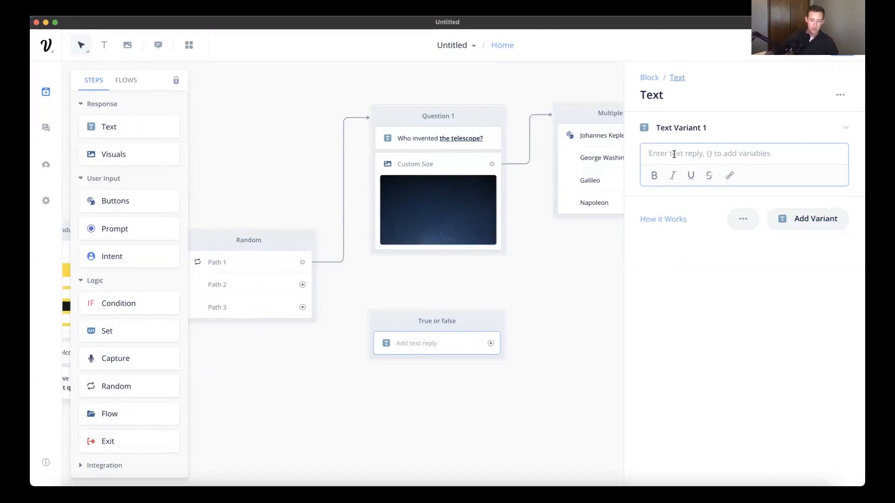
pyautogui.write('TRUE of FALSE: The Humerus bone is in the arm.')
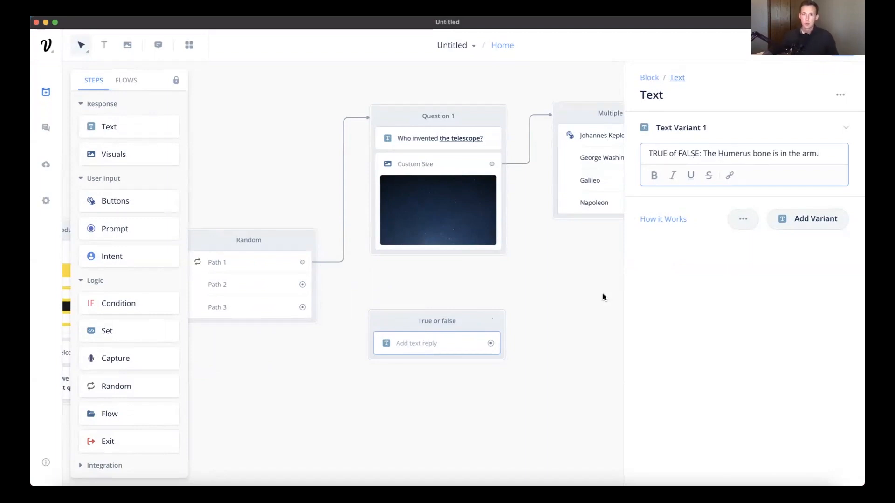
pyautogui.click(533, 317)
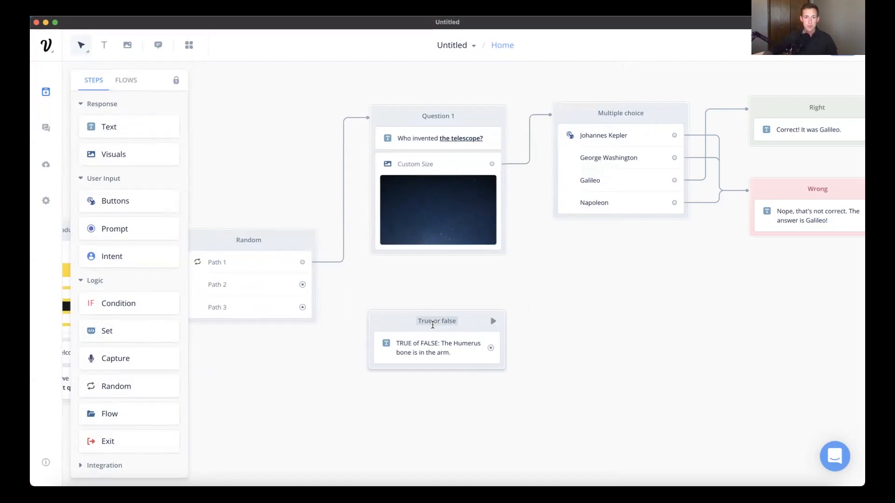
pyautogui.moveTo(463, 325); pyautogui.dragTo(465, 322)
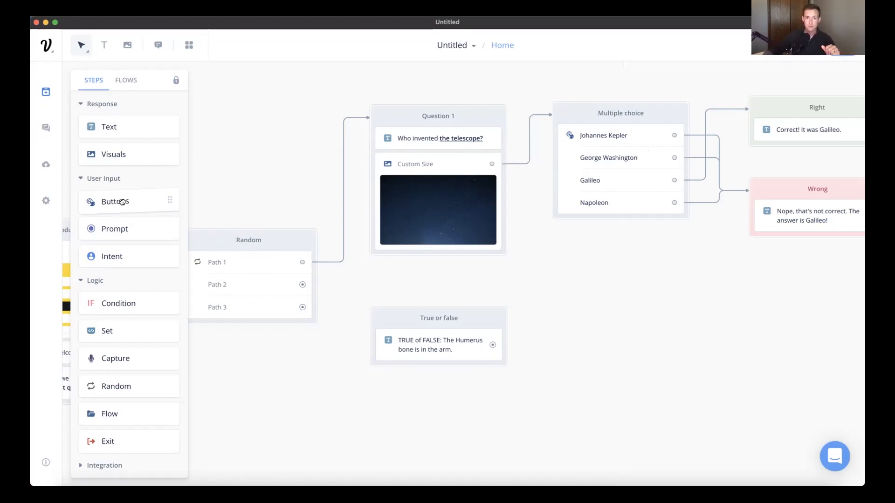
# - Add a Buttons step as a new block beside the True or false block and connect the true-or-false question to it
pyautogui.moveTo(608, 321)
pyautogui.mouseDown()
pyautogui.moveTo(599, 314)
pyautogui.moveTo(596, 324)
pyautogui.mouseUp()
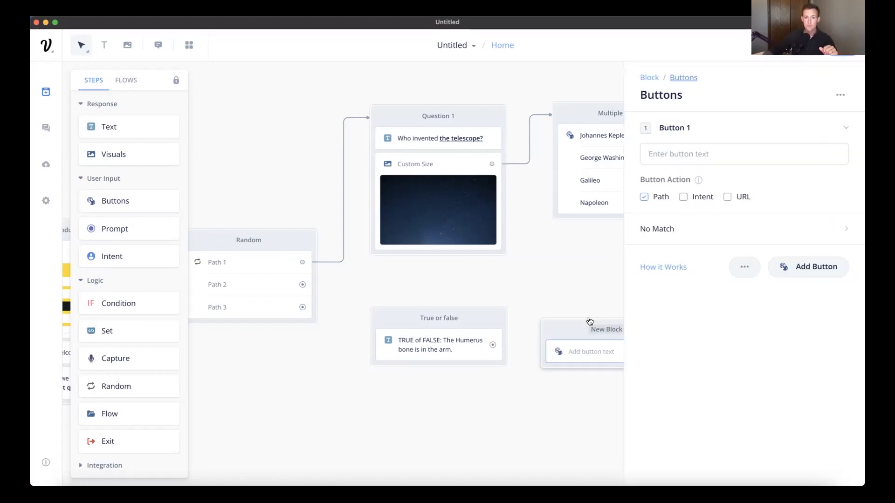
pyautogui.click(540, 294)
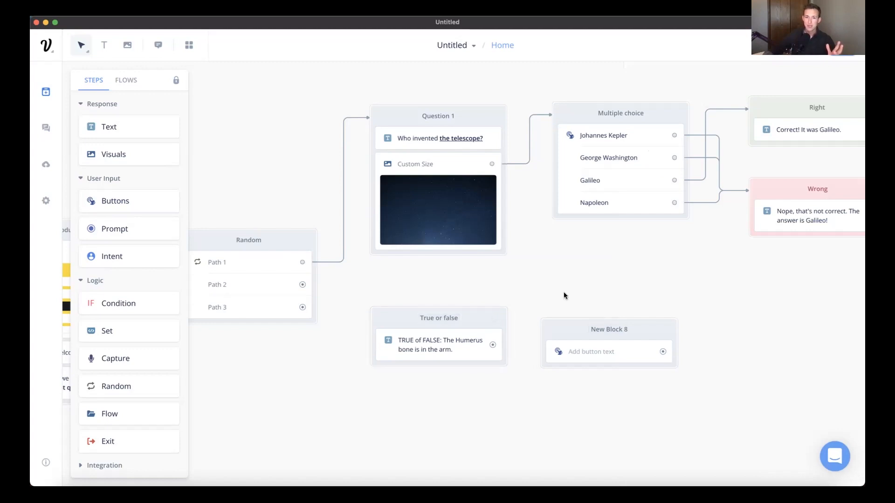
pyautogui.moveTo(598, 282); pyautogui.dragTo(543, 277)
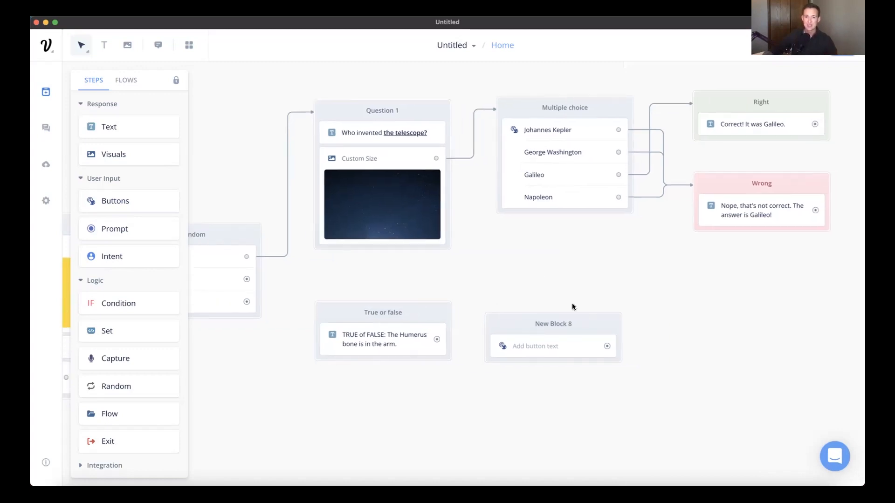
pyautogui.moveTo(589, 327)
pyautogui.mouseDown()
pyautogui.moveTo(596, 313)
pyautogui.moveTo(602, 318)
pyautogui.mouseUp()
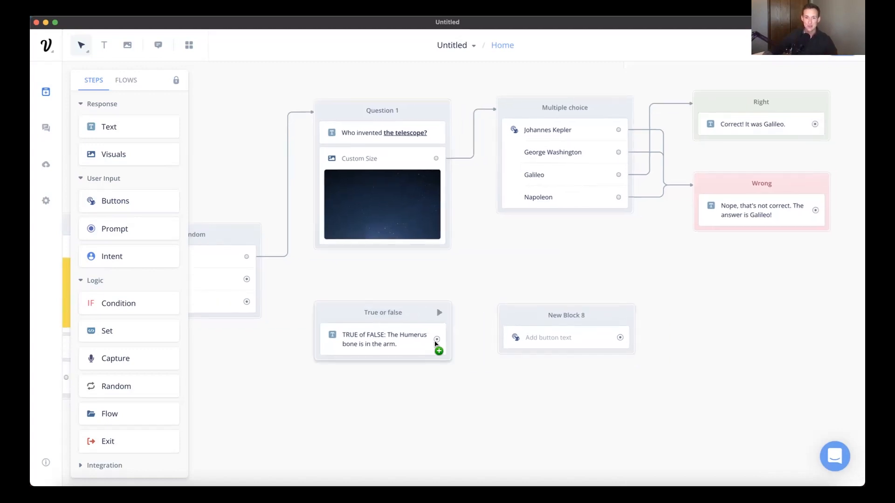
pyautogui.moveTo(437, 339); pyautogui.dragTo(503, 316)
# - Rename the new buttons block as "True of false"
pyautogui.doubleClick(565, 316)
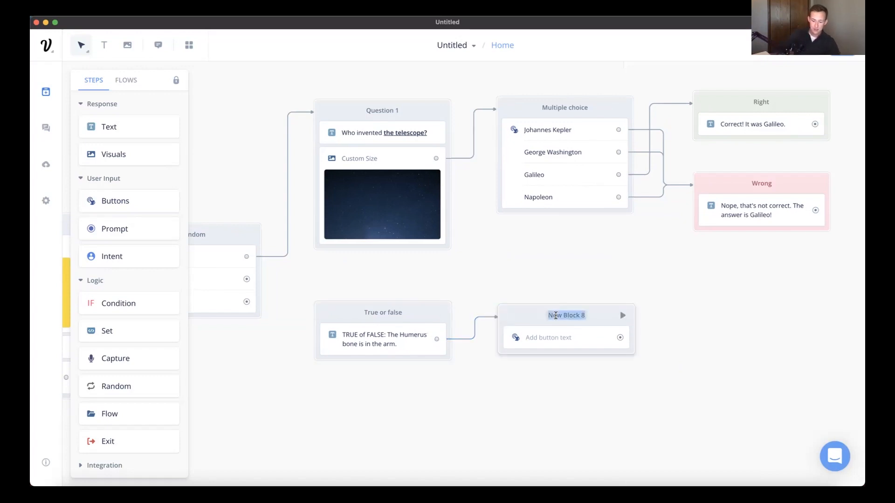
pyautogui.write('Answe')
pyautogui.press('BackSpace')
pyautogui.press('BackSpace')
pyautogui.press('BackSpace')
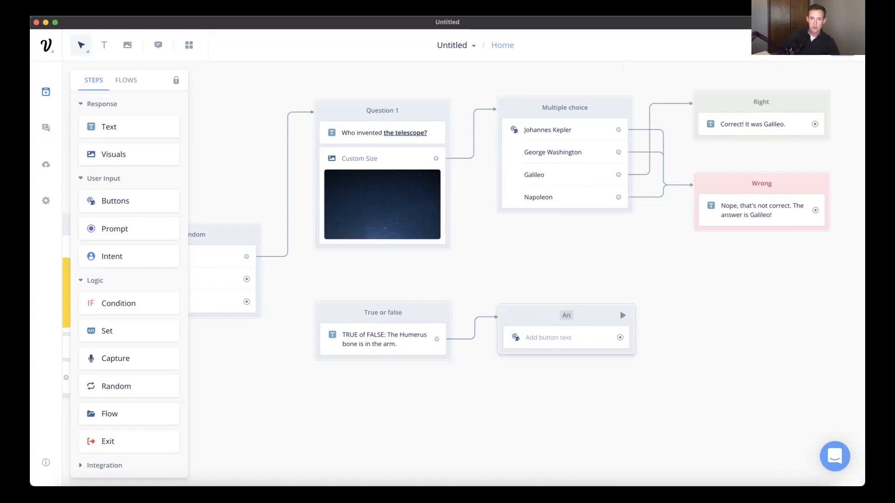
pyautogui.write('True of false')
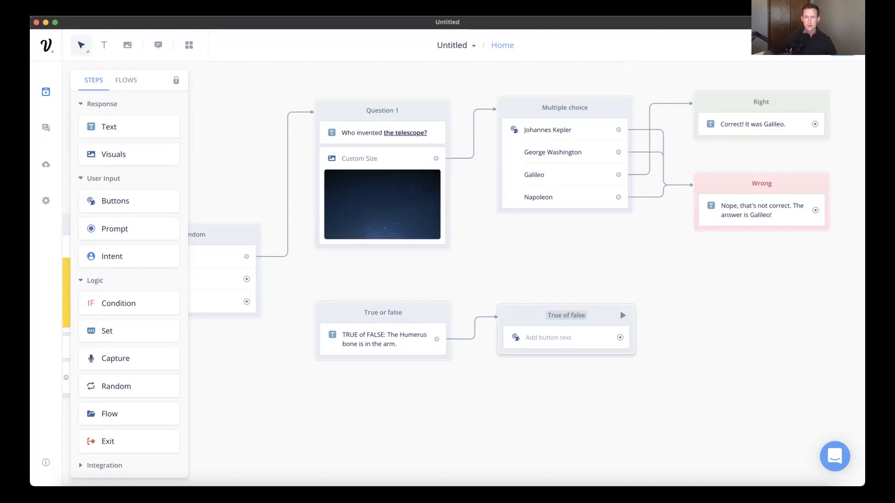
# - Give the True of false block two buttons, "True" and "False", and move the block slightly upward
pyautogui.click(565, 341)
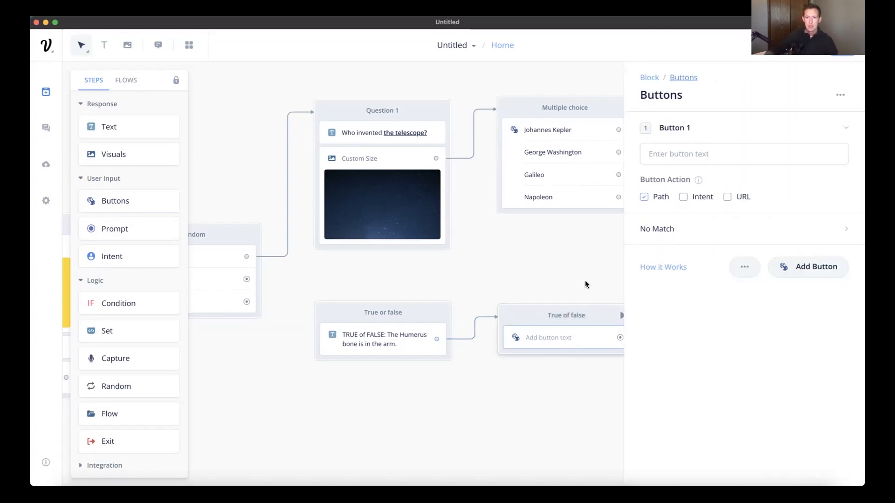
pyautogui.click(675, 157)
pyautogui.write('True')
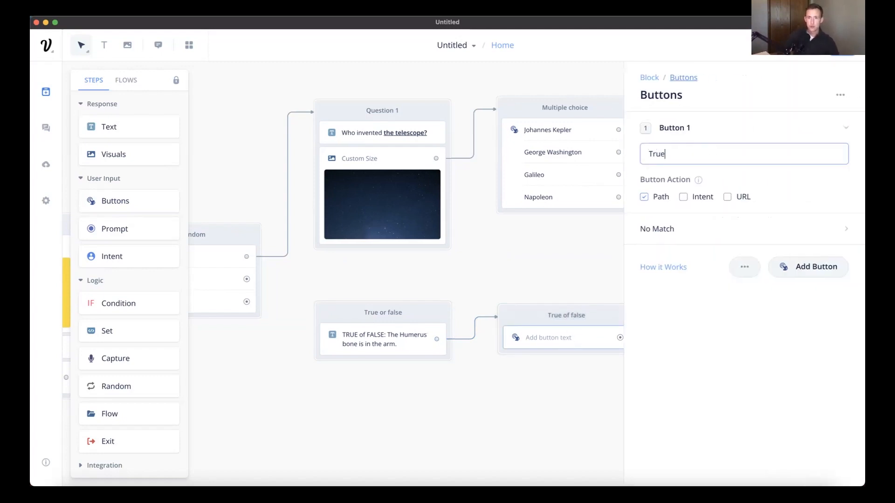
pyautogui.click(821, 271)
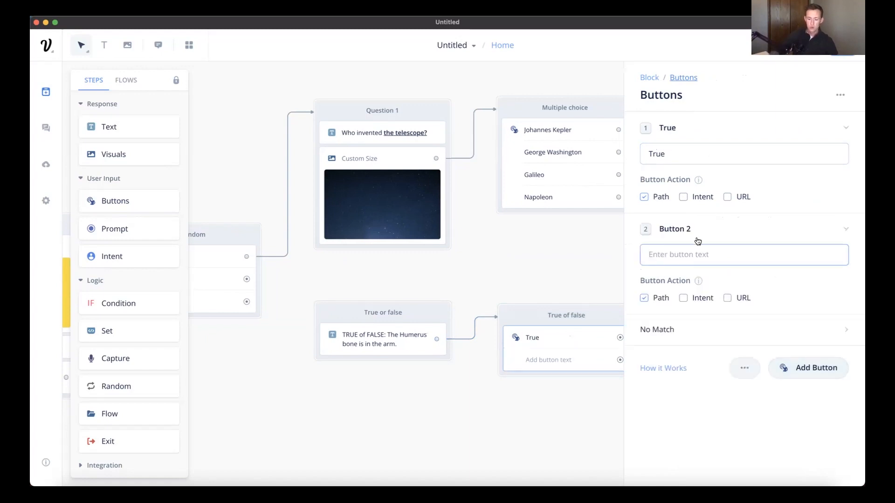
pyautogui.write('False')
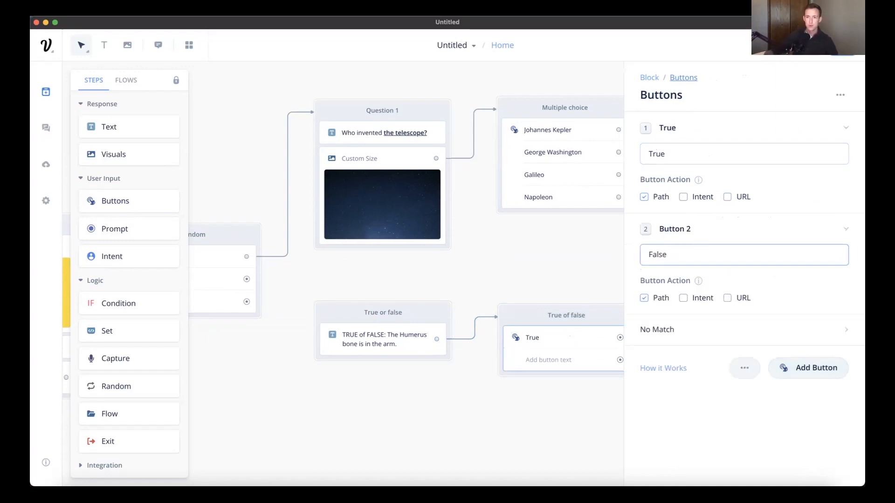
pyautogui.click(547, 231)
pyautogui.moveTo(593, 315); pyautogui.dragTo(593, 309)
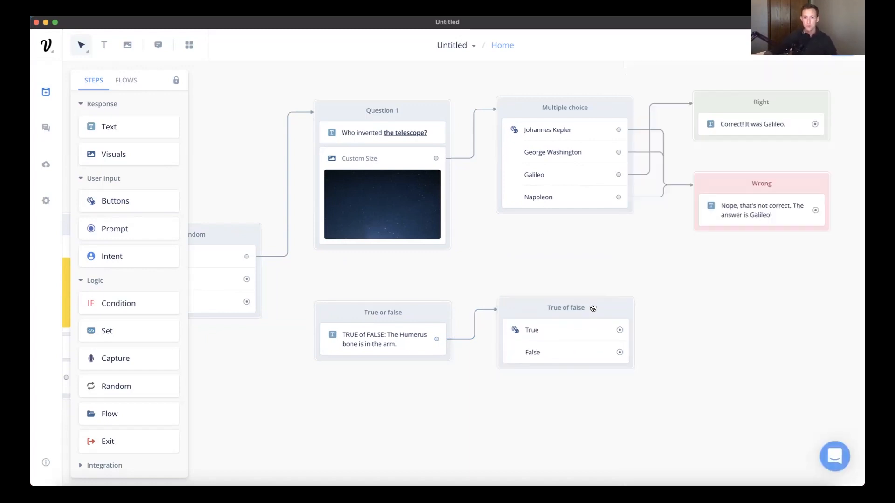
# - Duplicate the Right and Wrong response blocks of the multiple-choice question together
pyautogui.moveTo(665, 286); pyautogui.dragTo(555, 296)
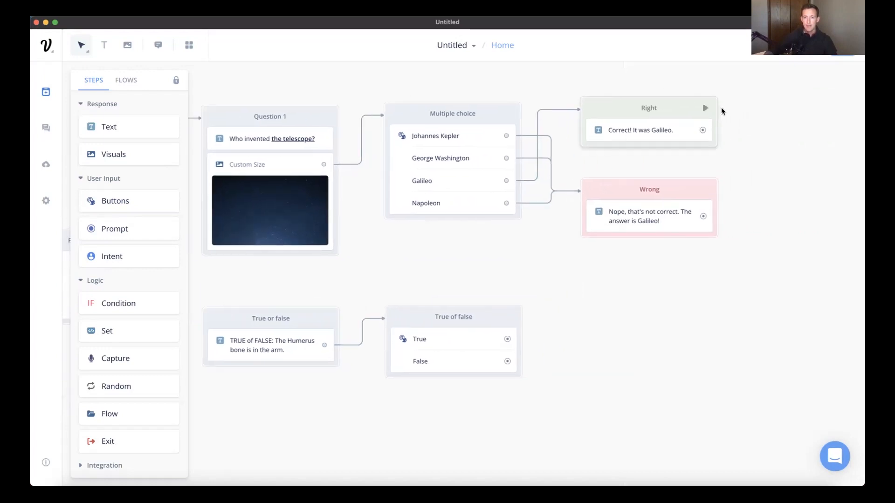
pyautogui.moveTo(743, 88); pyautogui.dragTo(631, 247)
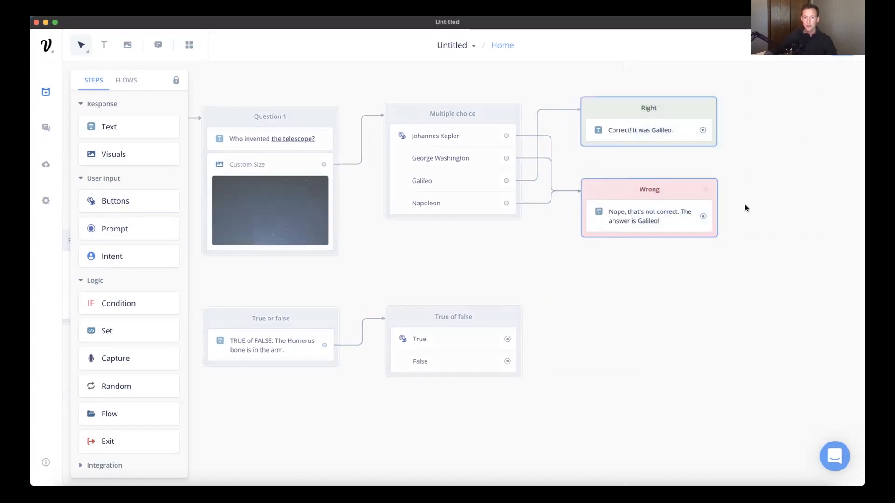
pyautogui.click(745, 208)
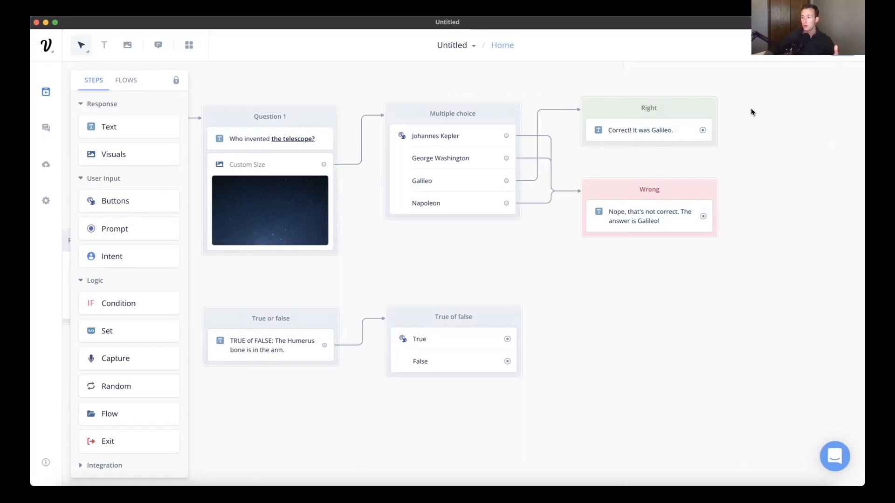
pyautogui.moveTo(746, 91); pyautogui.dragTo(670, 223)
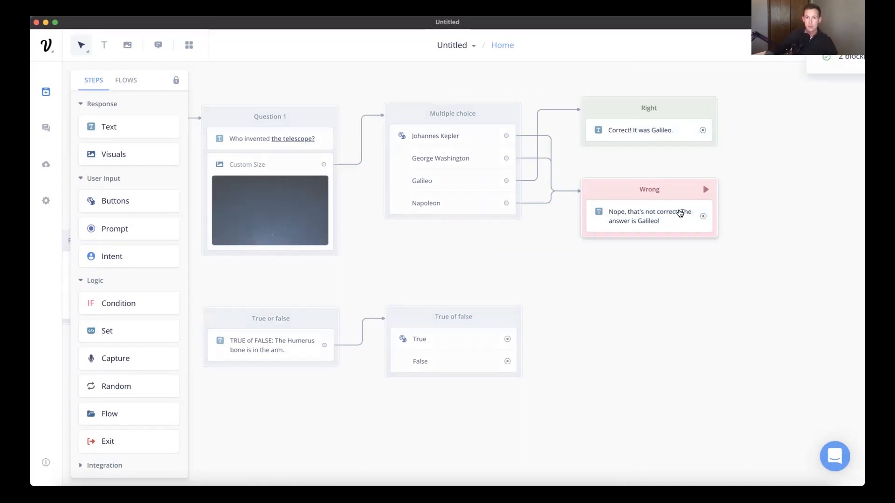
pyautogui.hotkey('ctrl', 'c')
pyautogui.hotkey('ctrl', 'v')
# - Arrange the copied Right block above the copied Wrong block beside True of false, and connect the True button to Right
pyautogui.moveTo(630, 330); pyautogui.dragTo(644, 390)
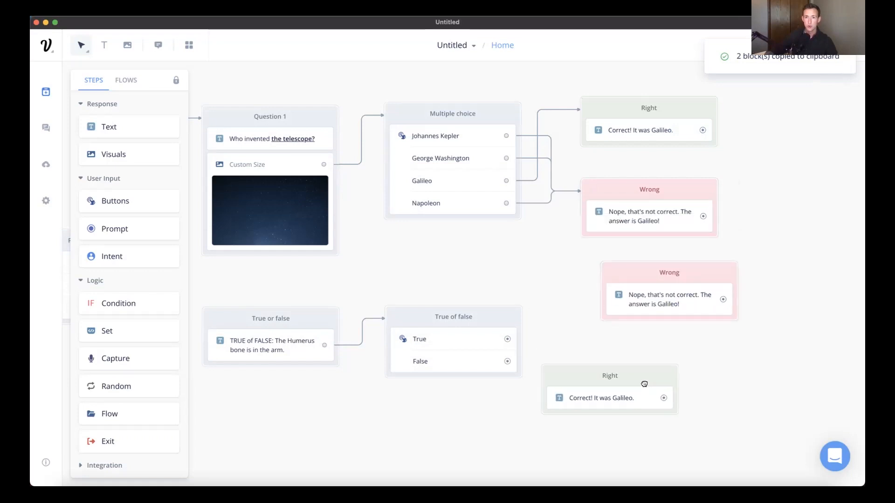
pyautogui.moveTo(704, 276); pyautogui.dragTo(642, 443)
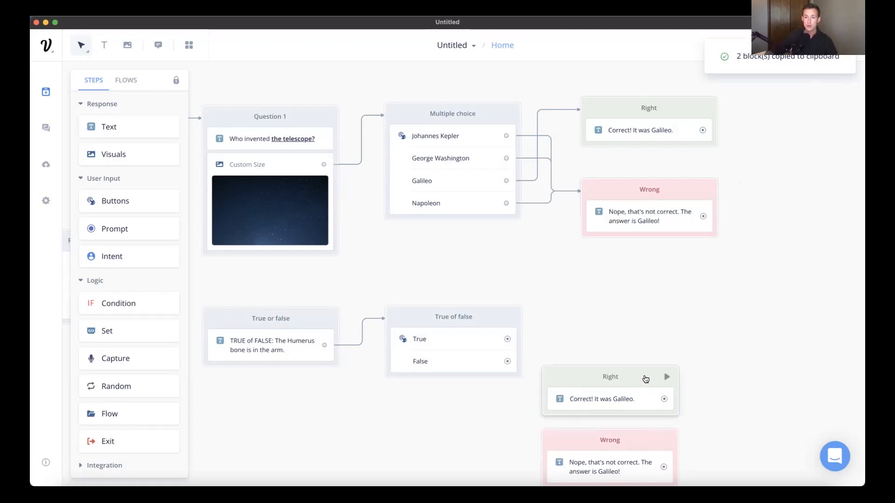
pyautogui.moveTo(643, 376); pyautogui.dragTo(671, 287)
pyautogui.moveTo(651, 447); pyautogui.dragTo(680, 381)
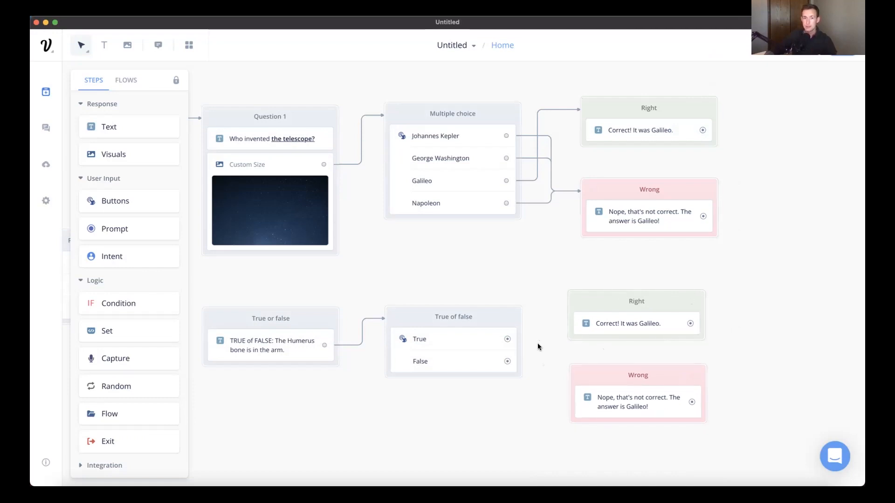
pyautogui.moveTo(662, 379); pyautogui.dragTo(653, 426)
pyautogui.moveTo(664, 294); pyautogui.dragTo(664, 293)
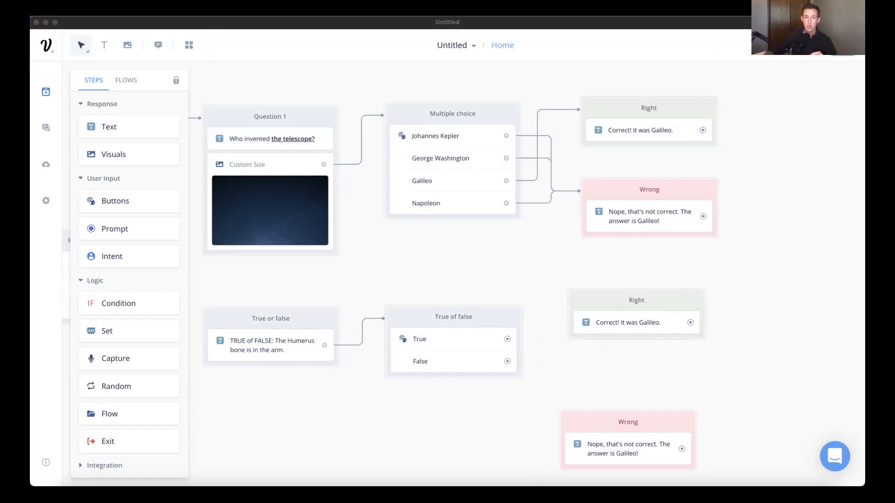
pyautogui.click(634, 328)
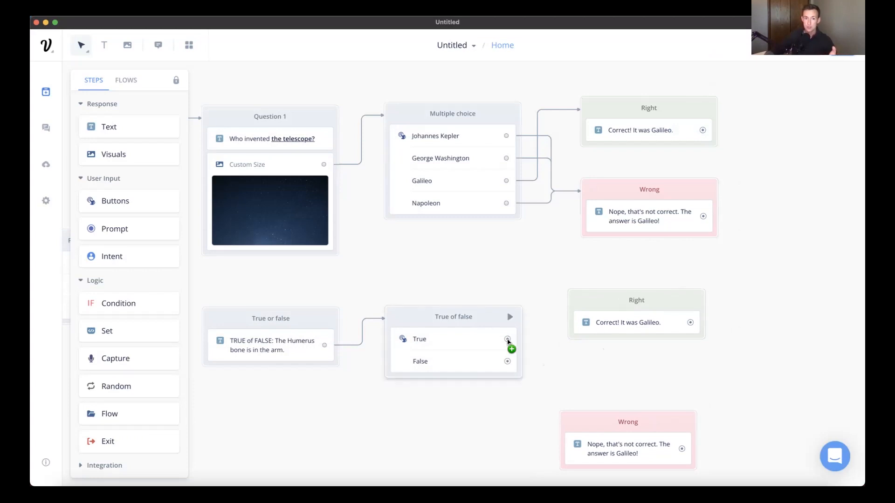
pyautogui.moveTo(507, 341); pyautogui.dragTo(593, 299)
# - Set the copied Right block's text reply to "Correct! Here's a photo for reference."
pyautogui.click(645, 324)
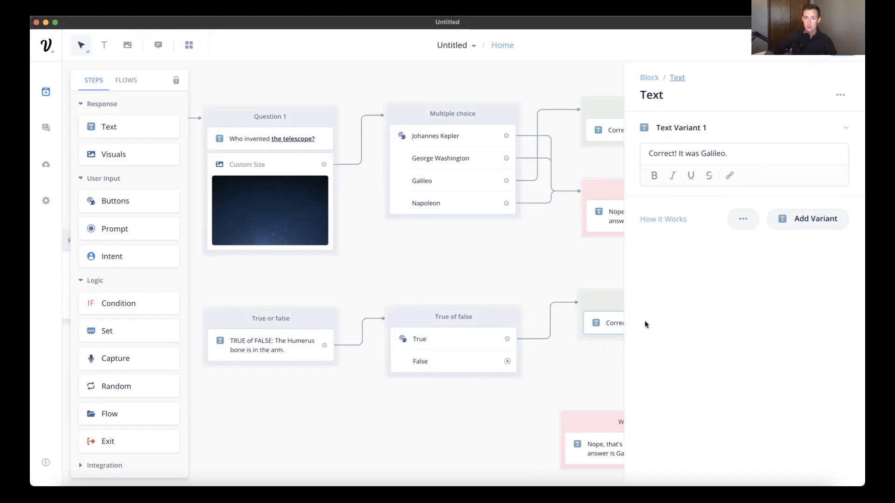
pyautogui.click(717, 153)
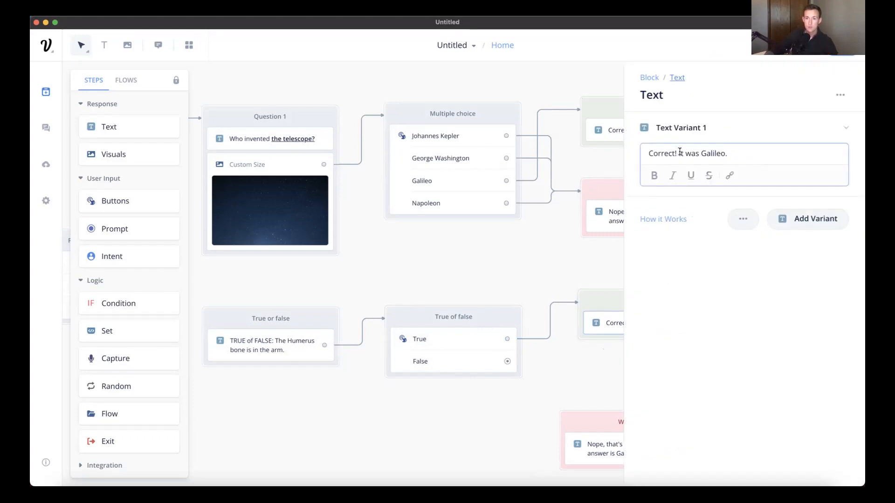
pyautogui.moveTo(680, 152); pyautogui.dragTo(731, 155)
pyautogui.write('Here;s')
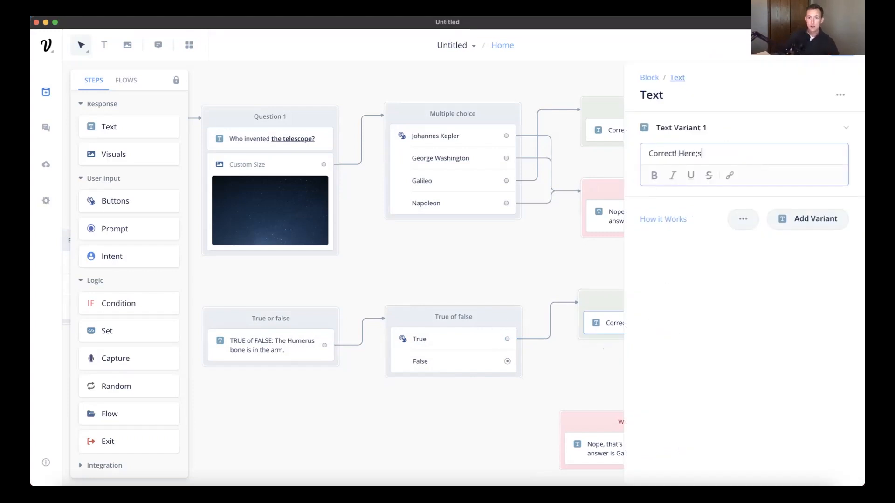
pyautogui.write(' a p')
pyautogui.press('BackSpace')
pyautogui.press('BackSpace')
pyautogui.press('BackSpace')
pyautogui.press('BackSpace')
pyautogui.press('BackSpace')
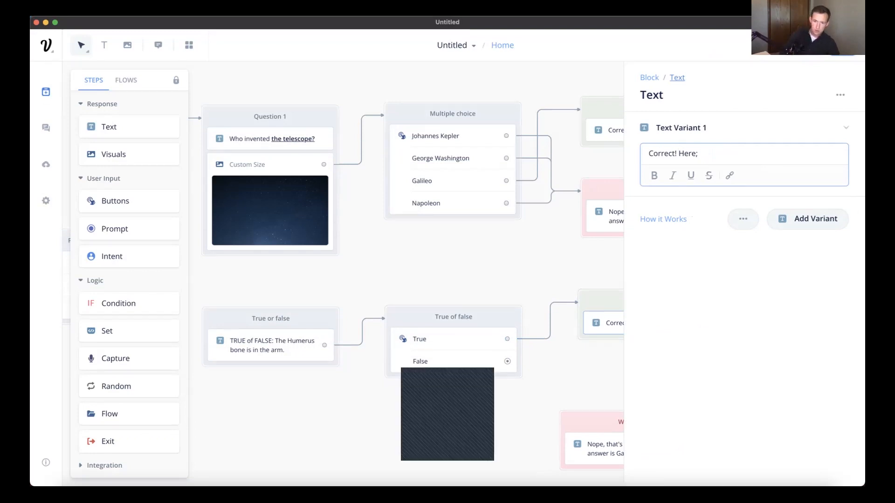
pyautogui.write(';')
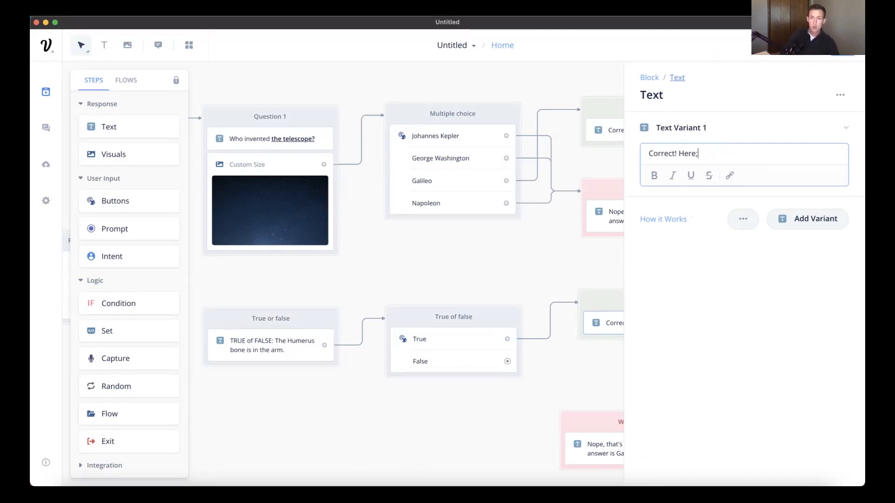
pyautogui.press('BackSpace')
pyautogui.write("'s a ")
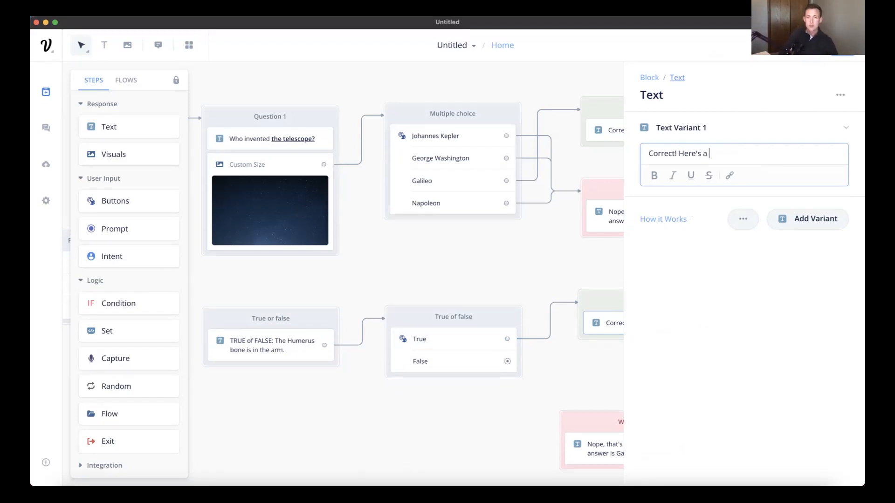
pyautogui.write('photo for refernece')
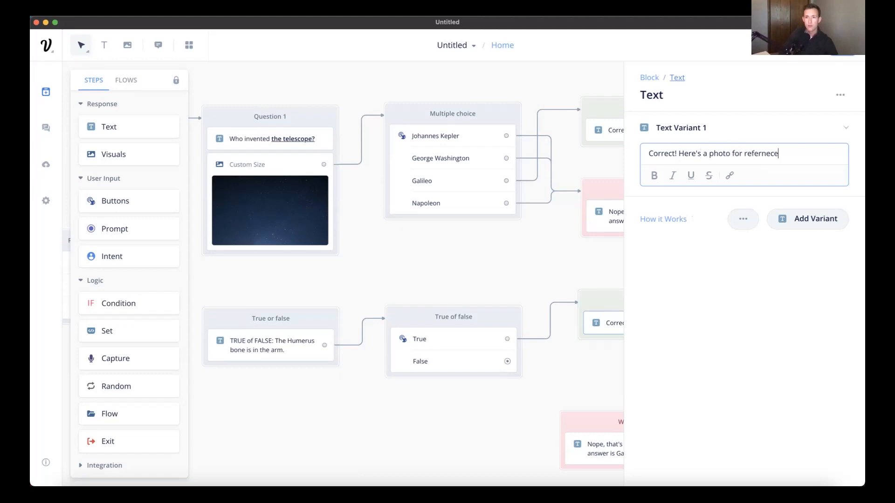
pyautogui.press('BackSpace')
pyautogui.press('BackSpace')
pyautogui.press('BackSpace')
pyautogui.press('BackSpace')
pyautogui.write('ence.')
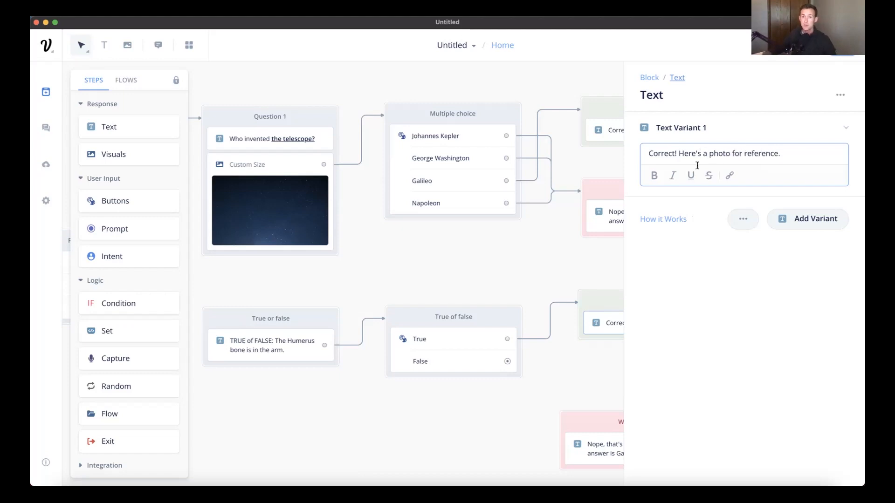
pyautogui.click(539, 262)
# - Move the copied Wrong block lower and add a Visuals step beneath the text in the copied Right block
pyautogui.moveTo(594, 425); pyautogui.dragTo(616, 430)
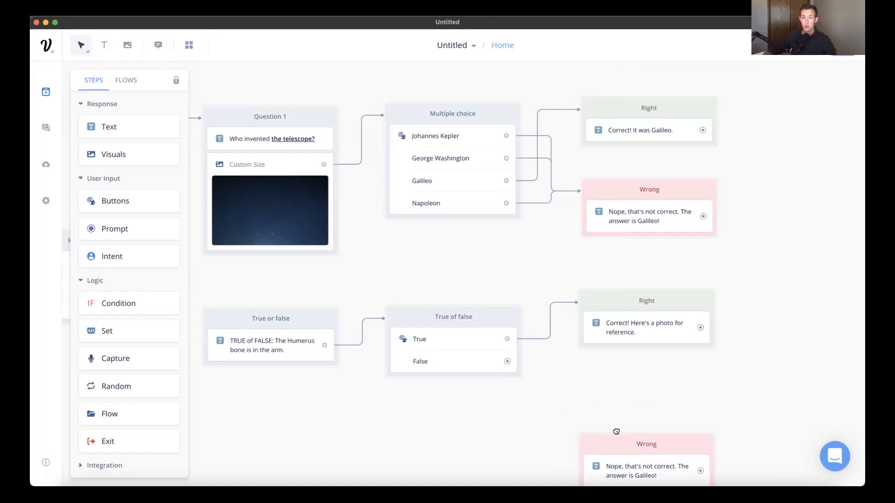
pyautogui.moveTo(131, 158); pyautogui.dragTo(615, 264)
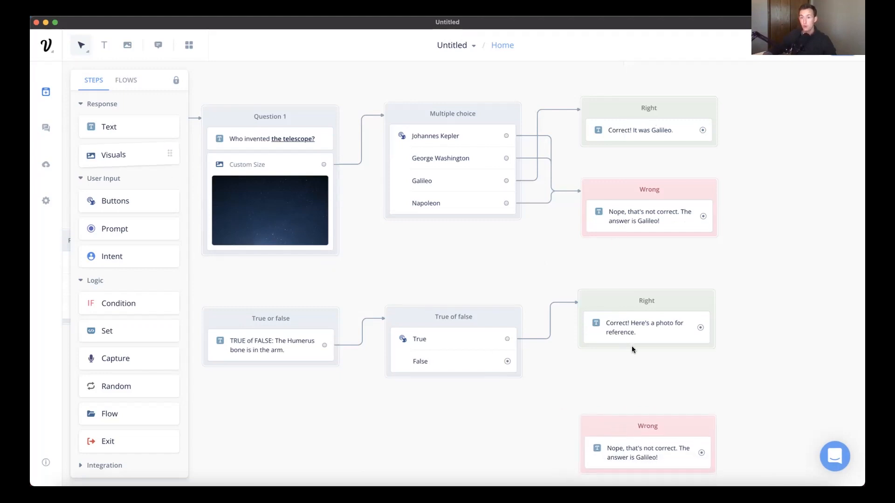
pyautogui.moveTo(636, 356); pyautogui.dragTo(629, 356)
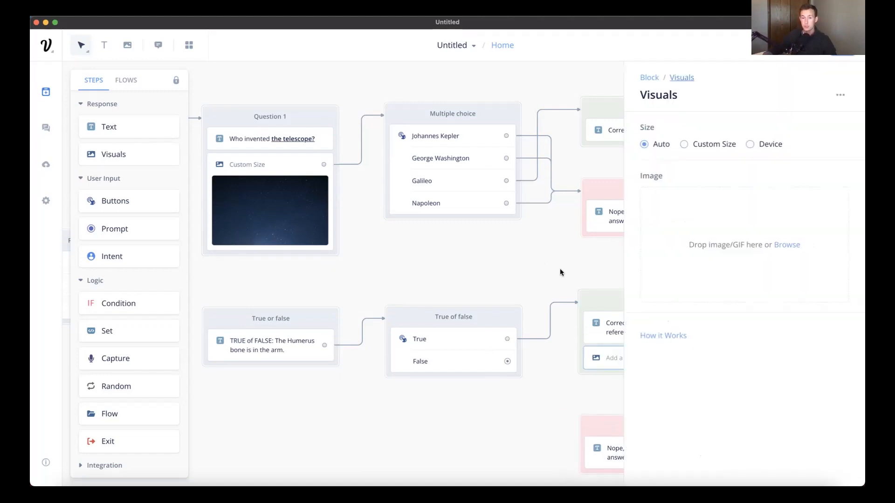
pyautogui.moveTo(557, 269); pyautogui.dragTo(470, 249)
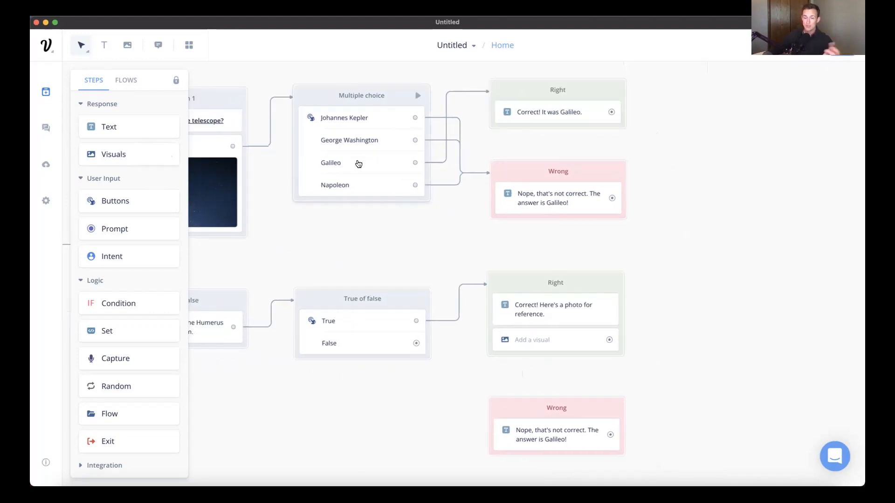
# - Load the skeleton image with the red humerus into the copied Right block's Visuals step
pyautogui.click(547, 343)
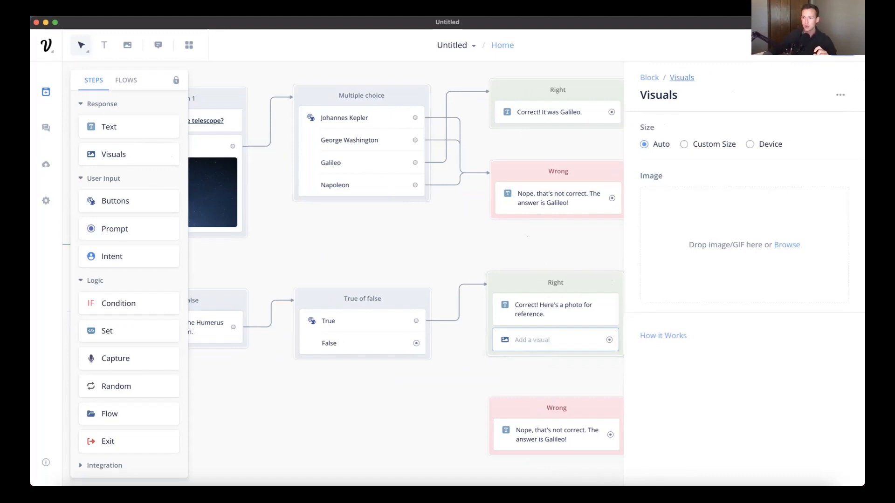
pyautogui.moveTo(709, 236); pyautogui.dragTo(715, 234)
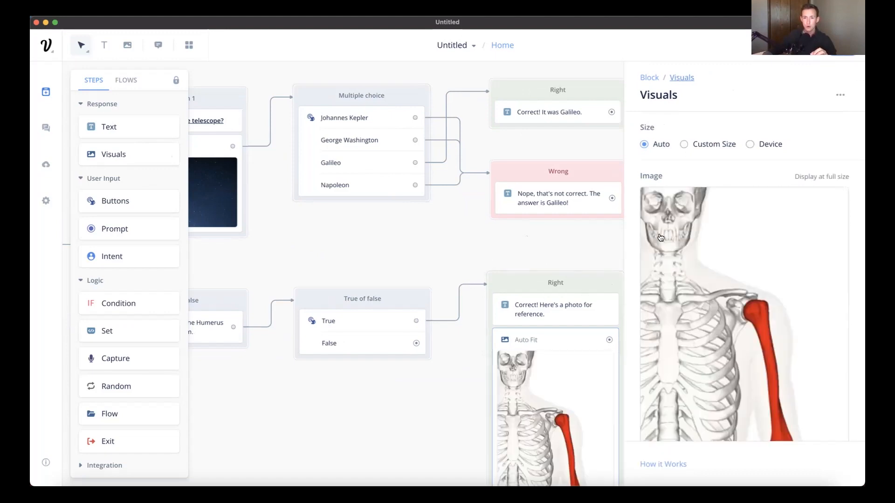
pyautogui.click(482, 235)
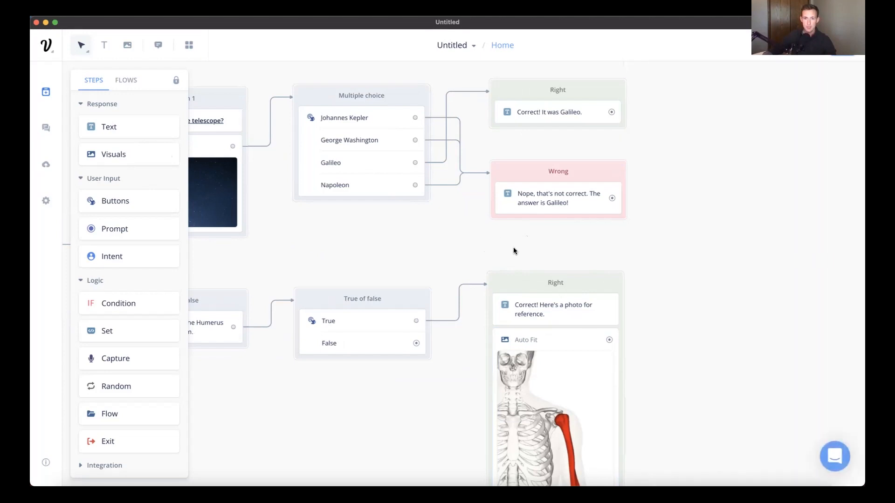
# - Move the copied Wrong block out from behind the enlarged Right block to below it, keeping Right beside the True of false block
pyautogui.scroll(-5, 653, 210)
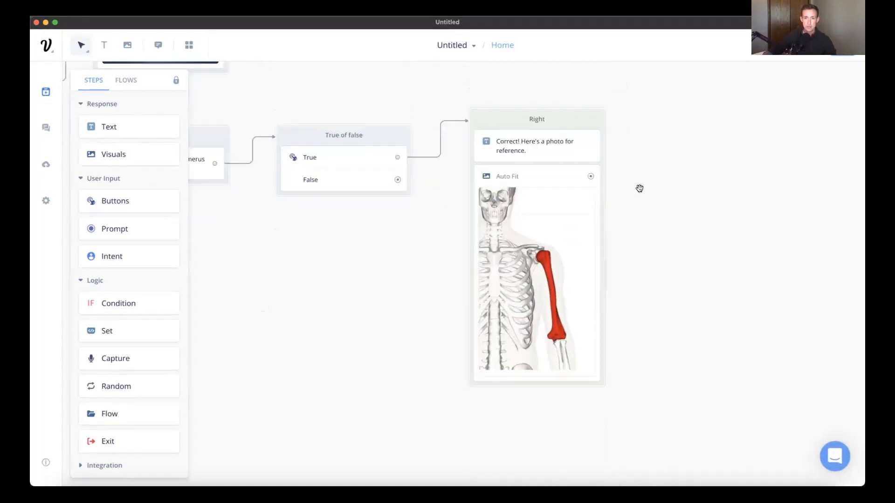
pyautogui.scroll(-3, 639, 188)
pyautogui.scroll(5, 623, 77)
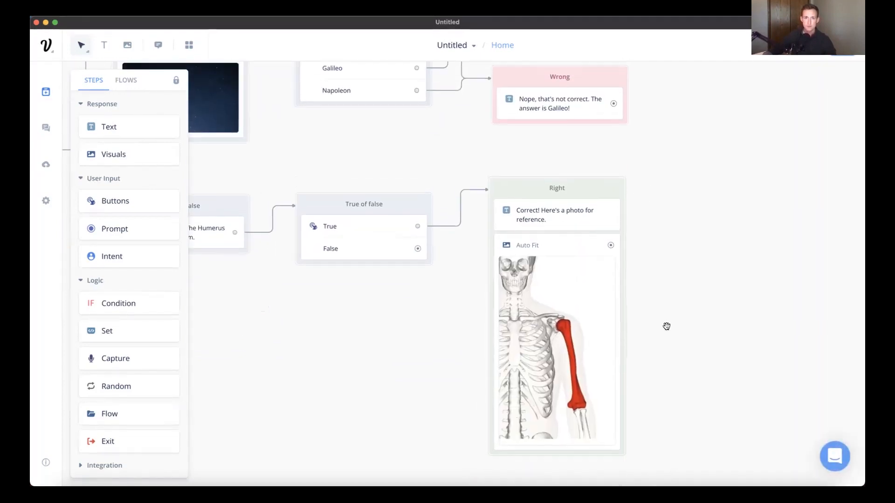
pyautogui.scroll(1, 666, 327)
pyautogui.scroll(-5, 669, 322)
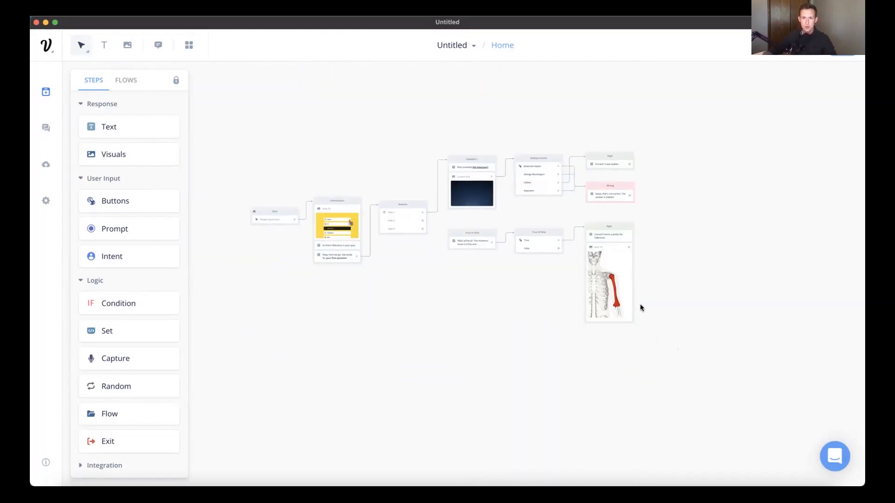
pyautogui.scroll(5, 624, 238)
pyautogui.moveTo(622, 213); pyautogui.dragTo(726, 202)
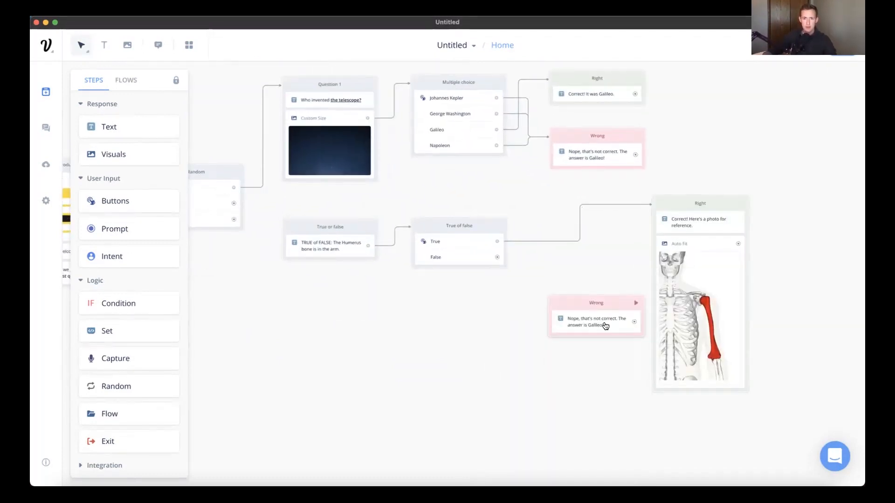
pyautogui.moveTo(605, 326); pyautogui.dragTo(597, 458)
pyautogui.moveTo(714, 200); pyautogui.dragTo(606, 190)
# - Set the humerus visual to Custom Size and its canvas visibility to Small
pyautogui.click(596, 293)
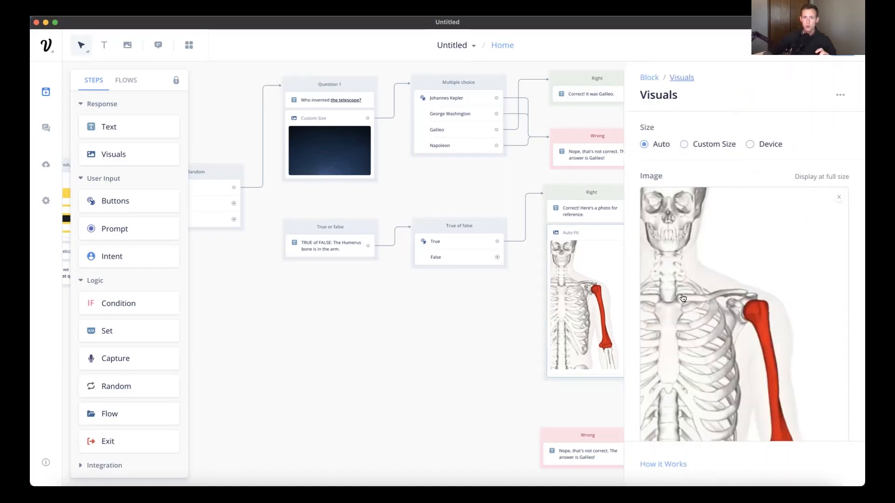
pyautogui.click(691, 148)
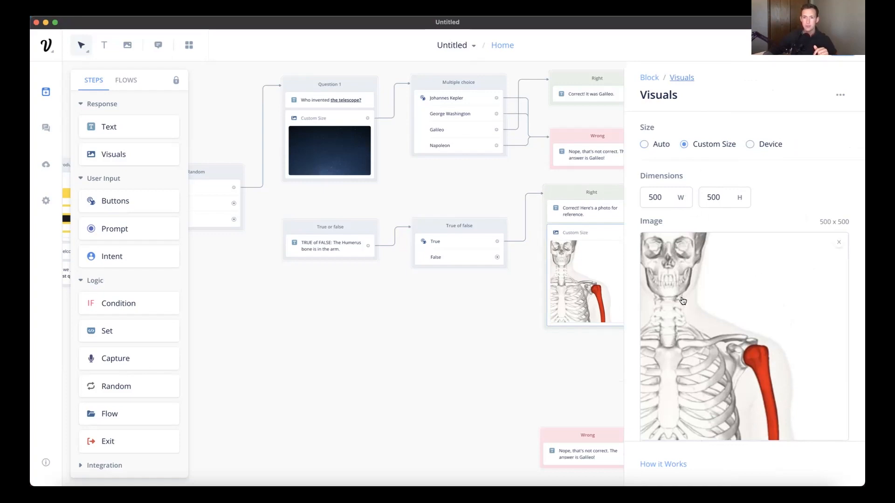
pyautogui.scroll(-2, 683, 301)
pyautogui.click(705, 425)
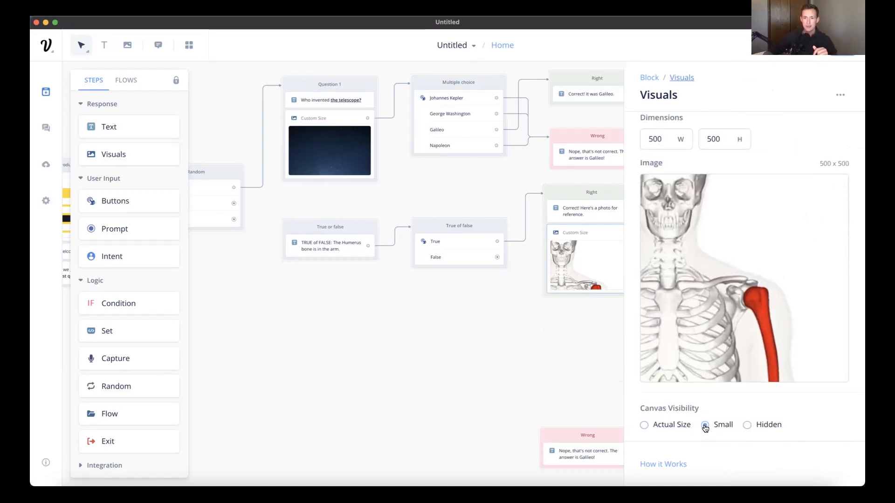
pyautogui.click(579, 349)
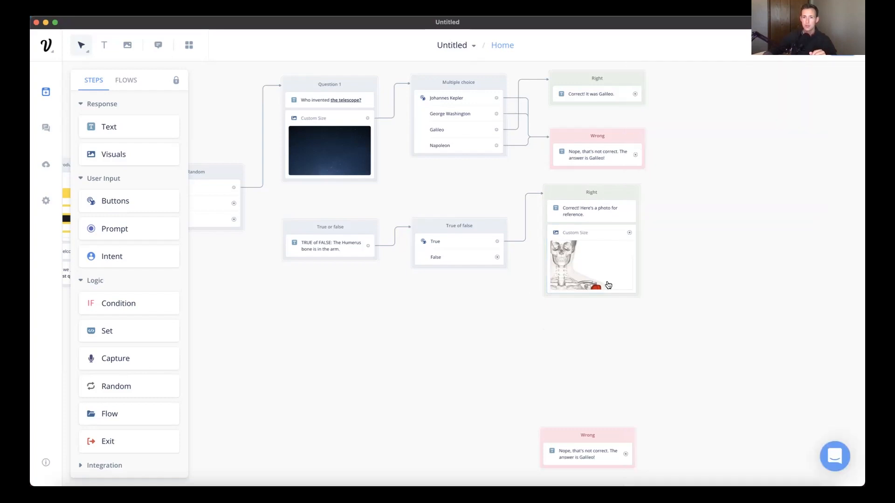
# - Align the copied Right and Wrong blocks in one column and connect the False button to the Wrong block
pyautogui.moveTo(612, 193); pyautogui.dragTo(617, 192)
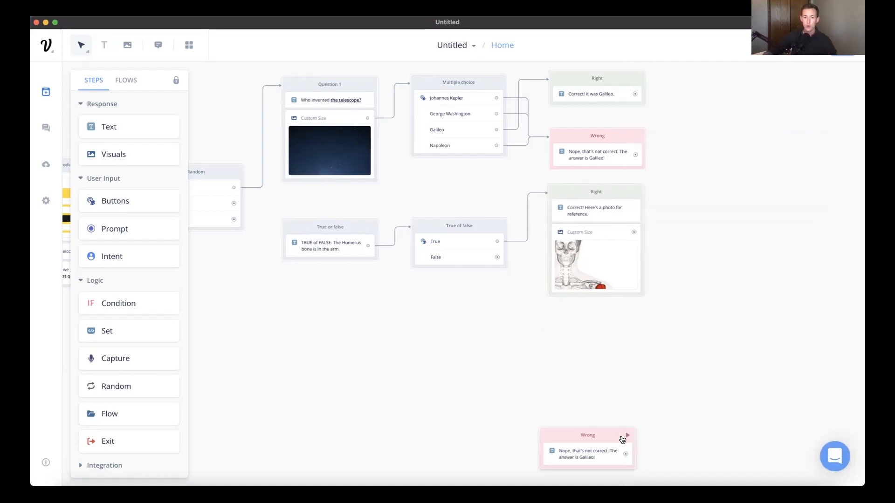
pyautogui.moveTo(617, 437); pyautogui.dragTo(626, 323)
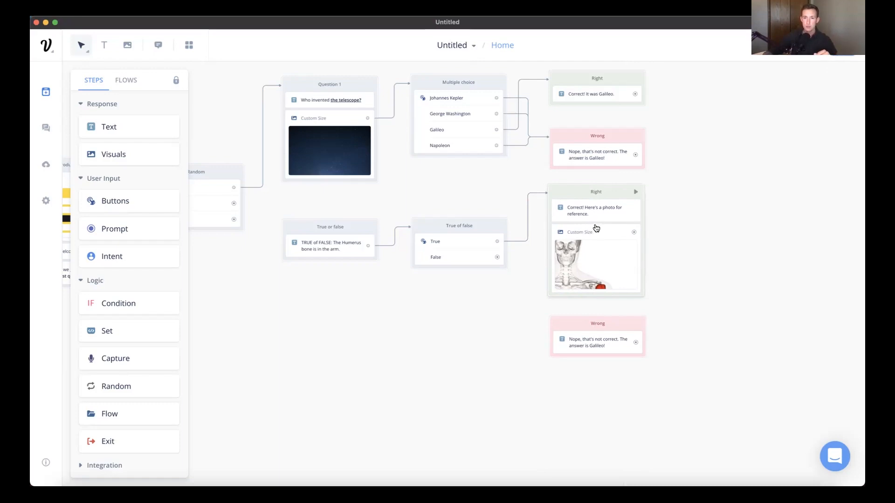
pyautogui.moveTo(497, 259); pyautogui.dragTo(551, 325)
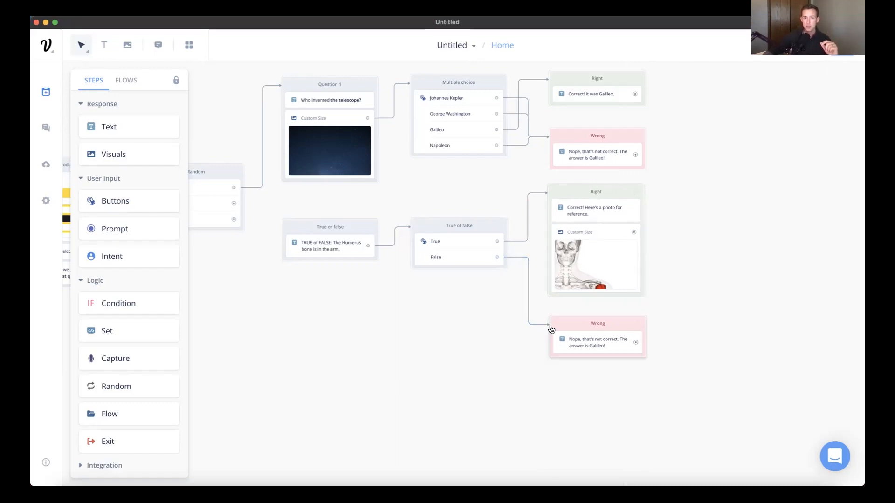
# - Replace the lower Wrong reply's Galileo sentence with "The humerus is in the arm between the shoulder and the forearm. See the photo for some extra study practice!"
pyautogui.click(589, 349)
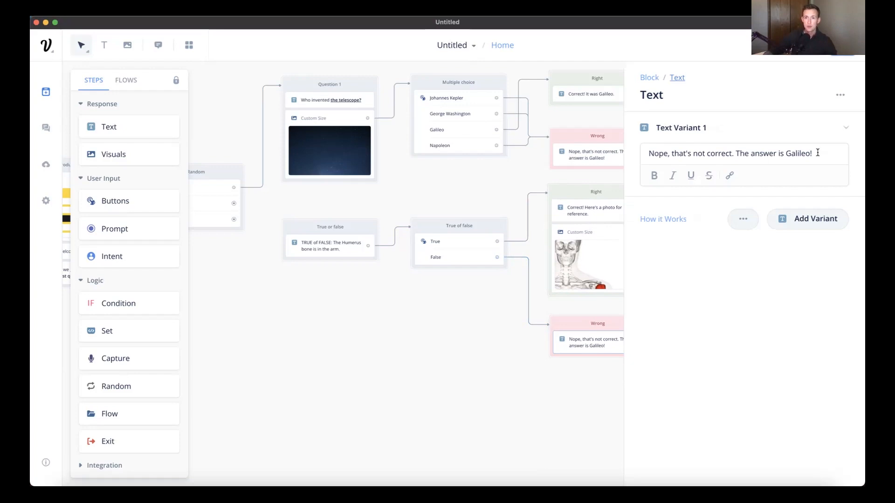
pyautogui.moveTo(826, 153); pyautogui.dragTo(736, 153)
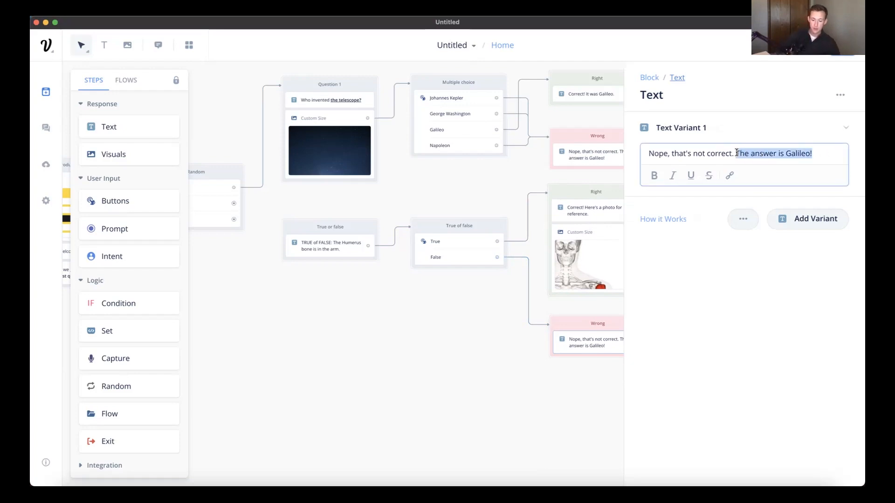
pyautogui.write('The humerus')
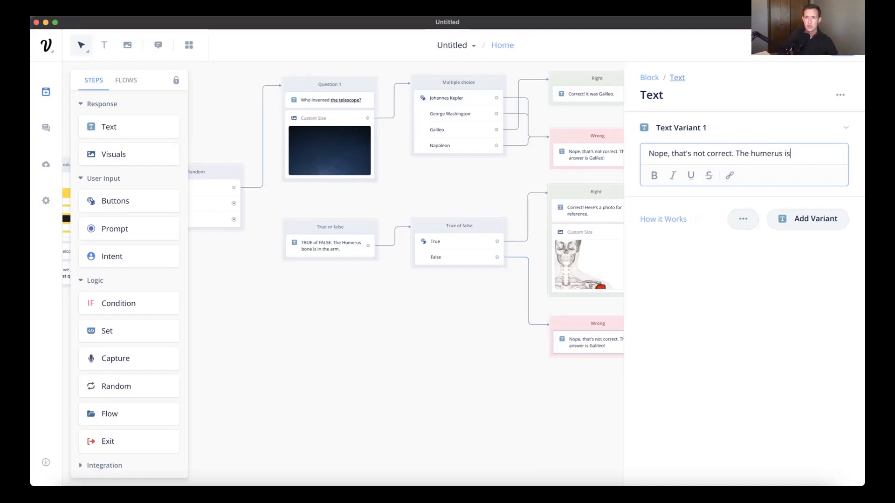
pyautogui.write('bet')
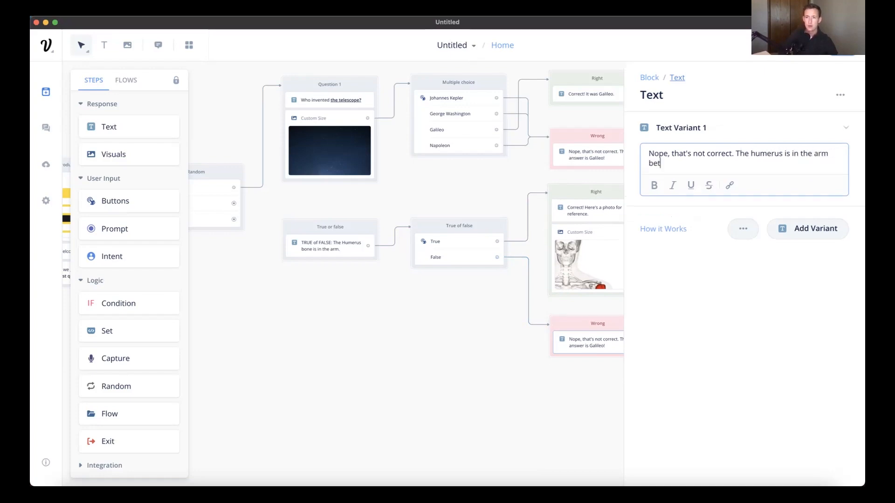
pyautogui.write('ween the shoulder and the forearm')
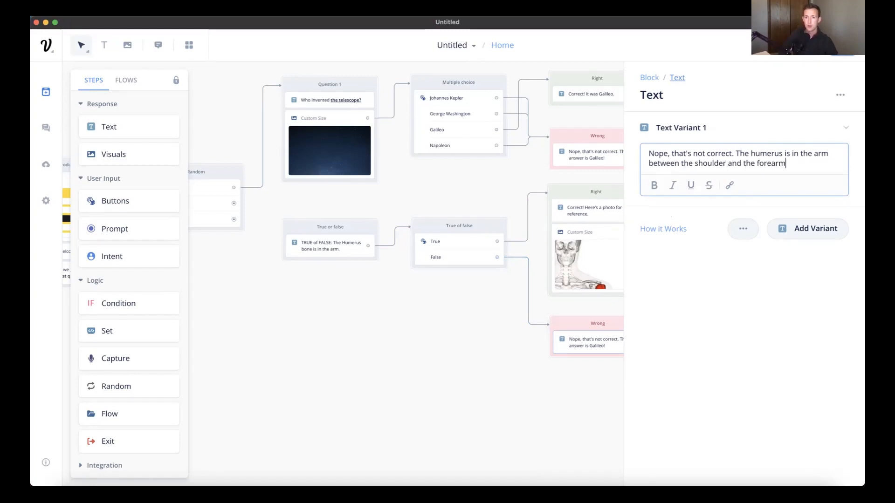
pyautogui.write('. See the pho')
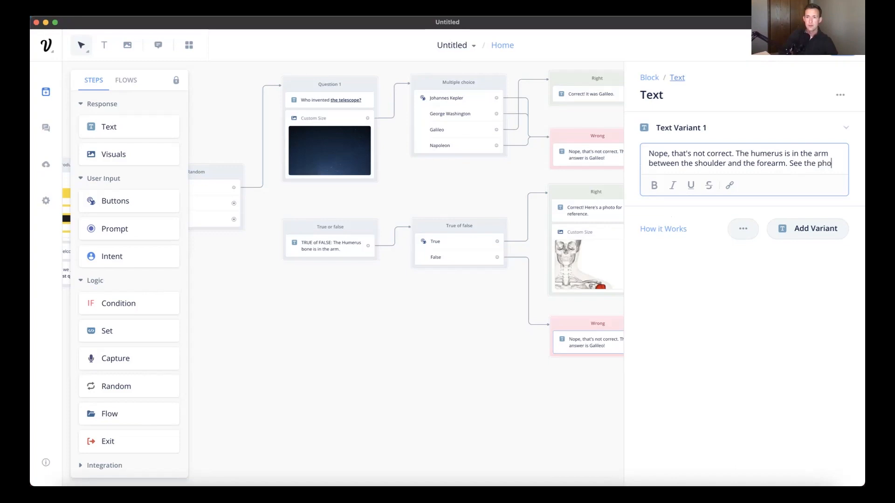
pyautogui.write('to for some extra stud')
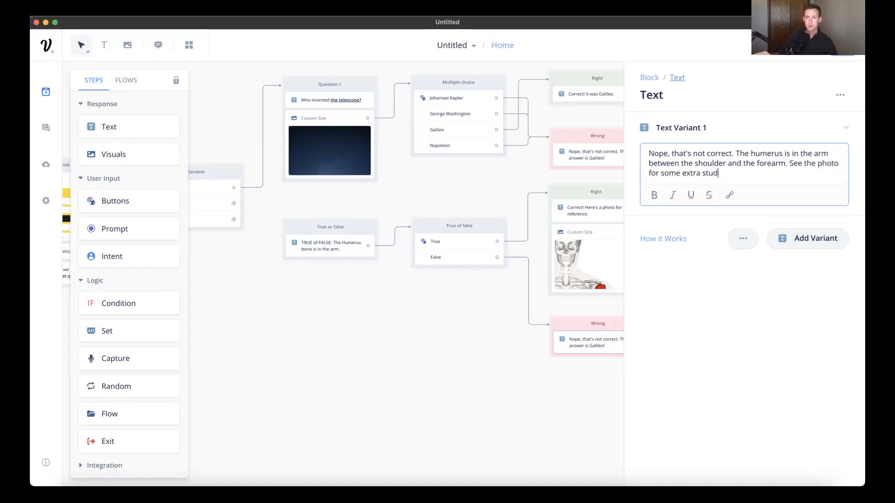
pyautogui.write('y practice!')
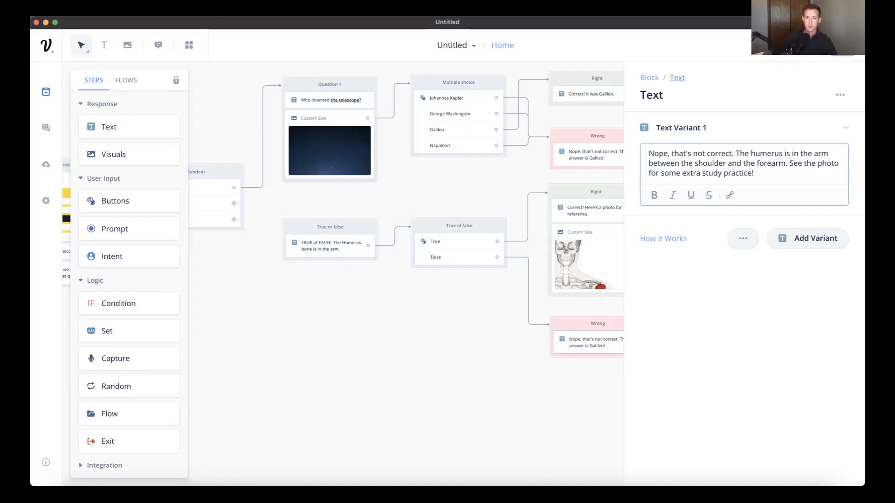
pyautogui.click(472, 333)
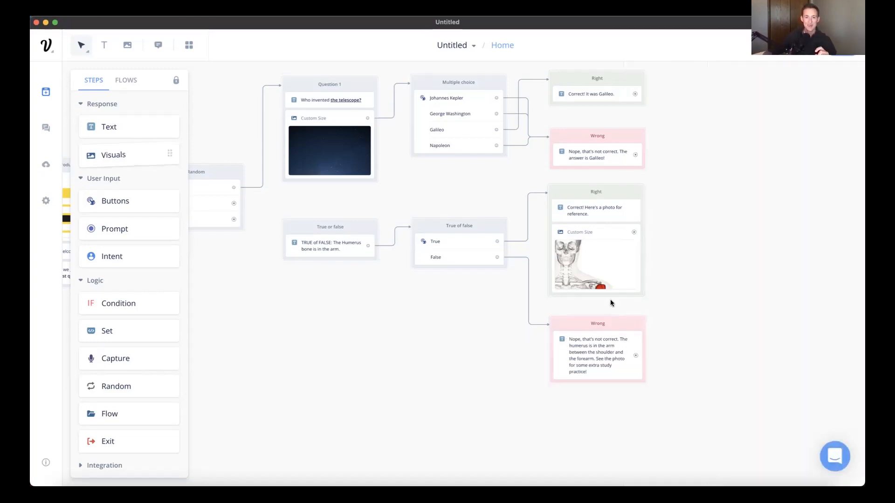
# - Add the humerus image as a visual in the lower Wrong block with Custom Size and Small canvas visibility, and move the block nearer to Right
pyautogui.moveTo(597, 392); pyautogui.dragTo(597, 387)
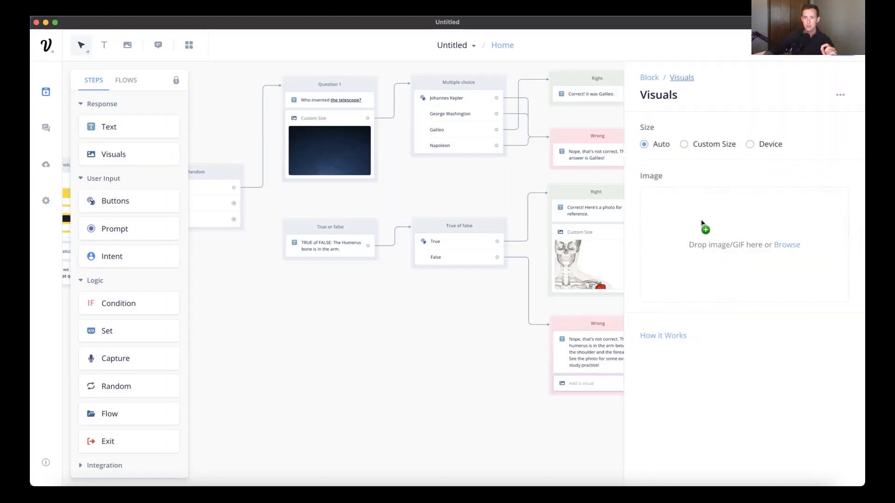
pyautogui.moveTo(701, 221); pyautogui.dragTo(705, 225)
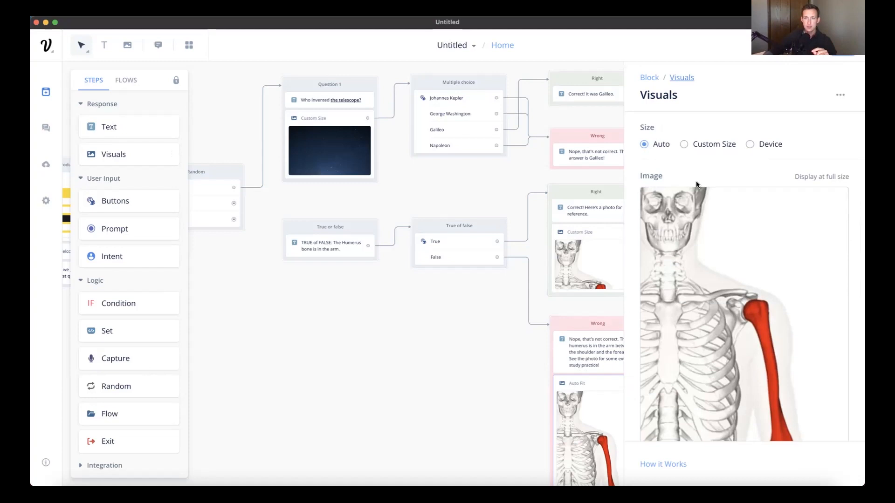
pyautogui.click(683, 145)
pyautogui.scroll(-3, 708, 327)
pyautogui.click(705, 426)
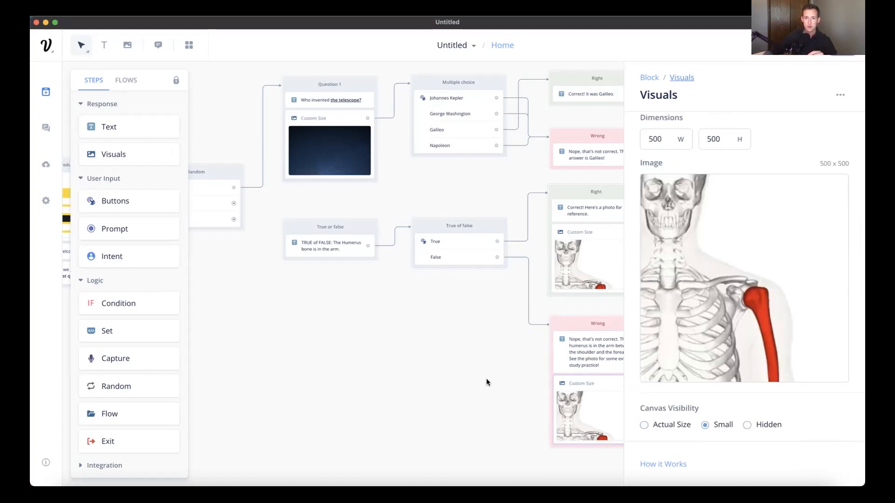
pyautogui.click(480, 366)
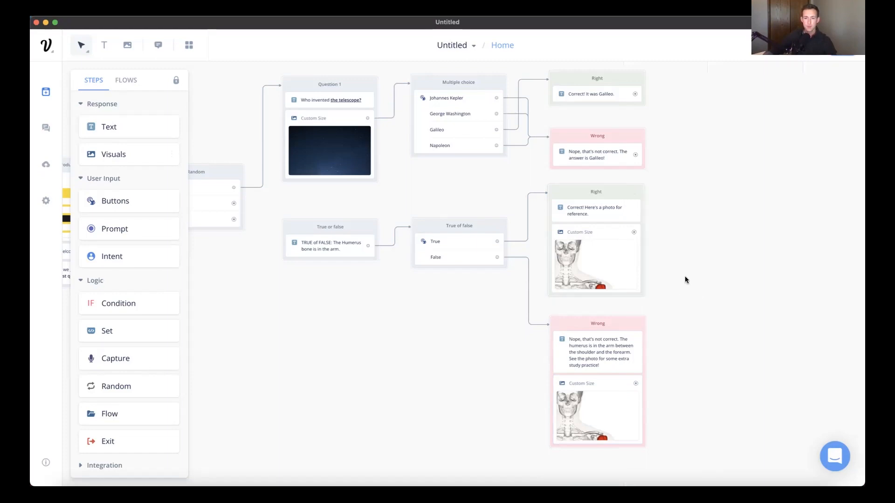
pyautogui.moveTo(628, 326); pyautogui.dragTo(626, 316)
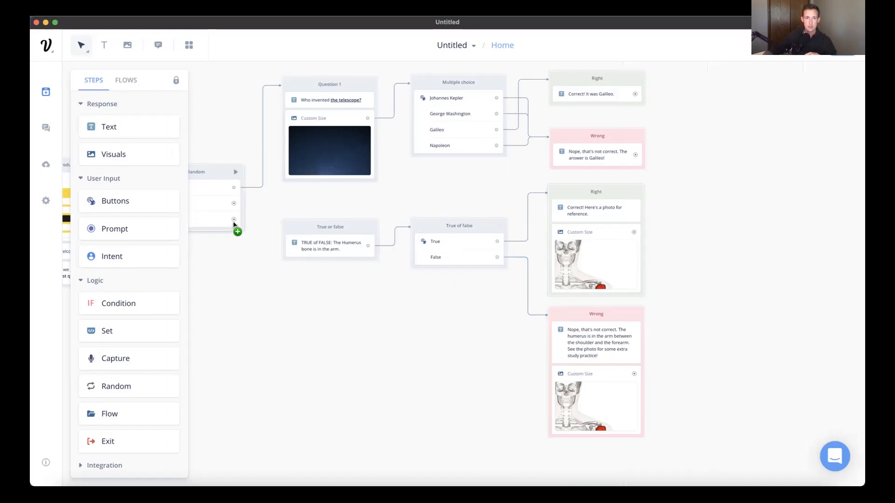
# - Connect Path 2 of the Random block to the True or false question block
pyautogui.moveTo(234, 224); pyautogui.dragTo(235, 224)
pyautogui.moveTo(263, 281); pyautogui.dragTo(368, 293)
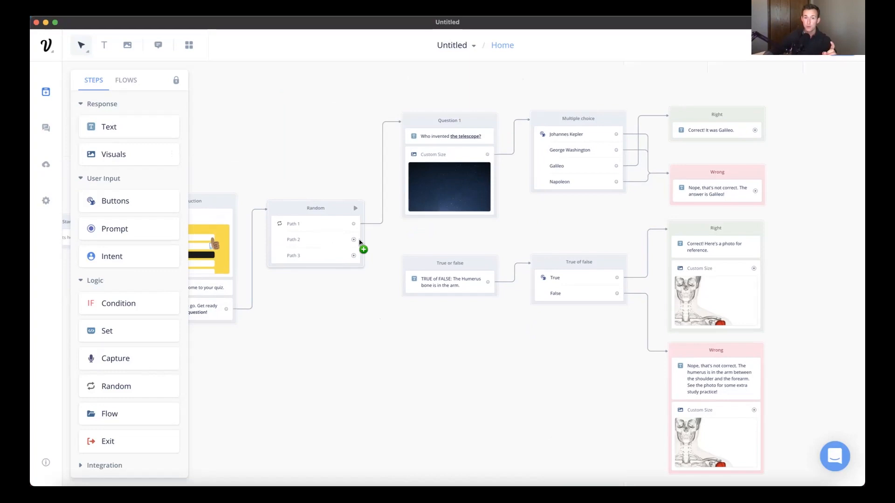
pyautogui.moveTo(360, 240); pyautogui.dragTo(410, 266)
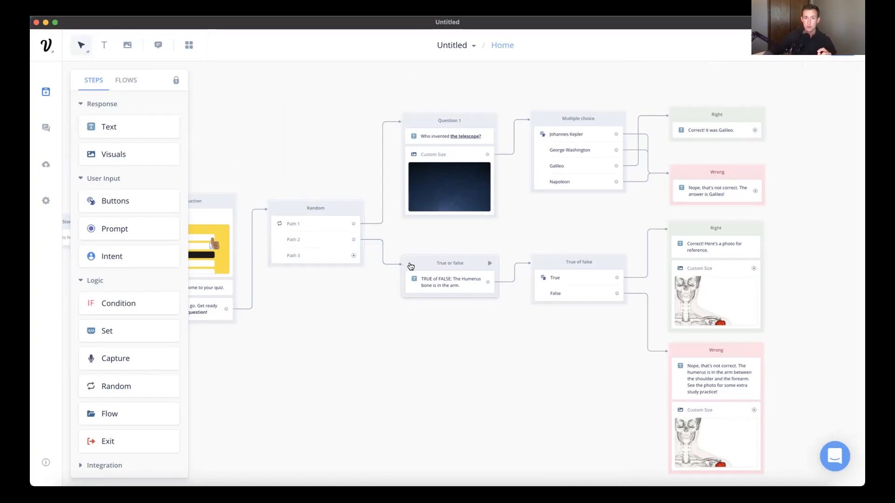
# - Test the flow from the True or false question block by answering False, and return to the designer
pyautogui.moveTo(541, 342); pyautogui.dragTo(390, 332)
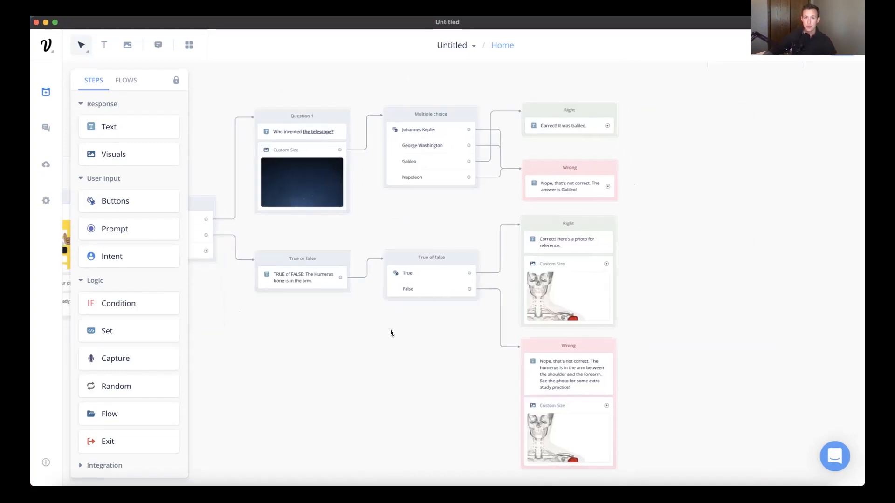
pyautogui.click(341, 252)
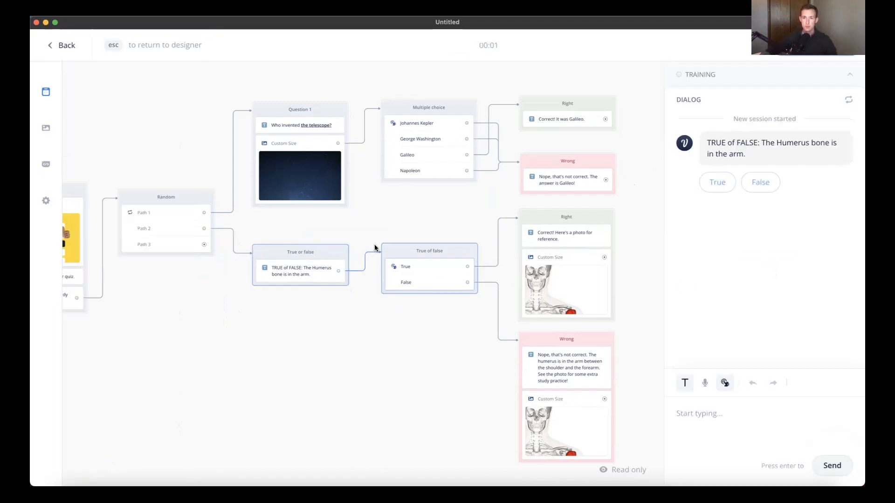
pyautogui.click(762, 186)
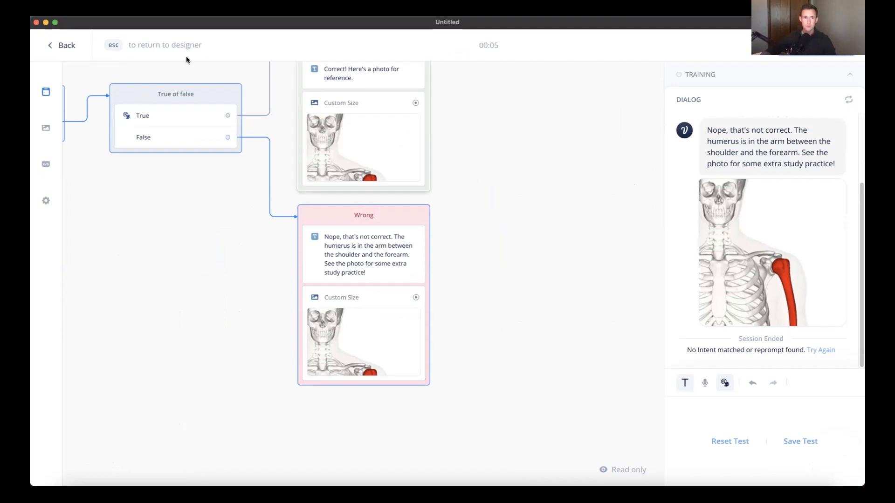
pyautogui.press('Escape')
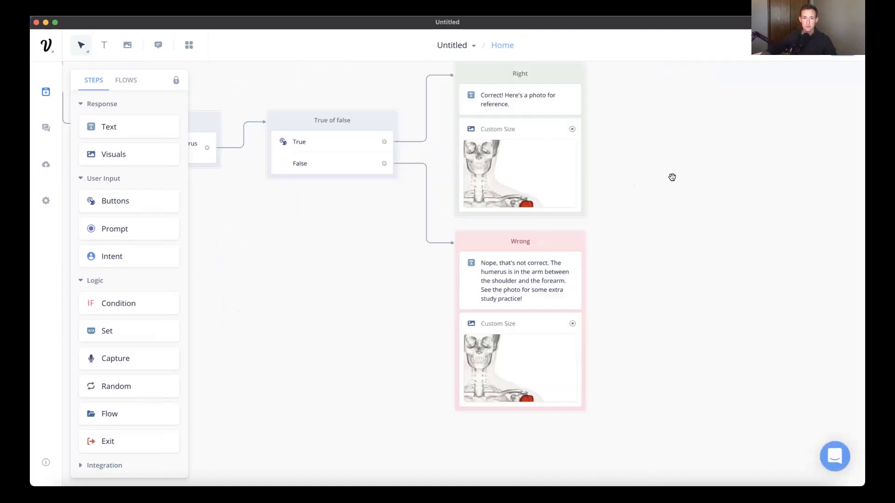
# - Add a Text step as a new block below the True or false question and connect Path 3 of the Random block to it
pyautogui.moveTo(669, 213); pyautogui.dragTo(718, 236)
pyautogui.scroll(-5, 706, 234)
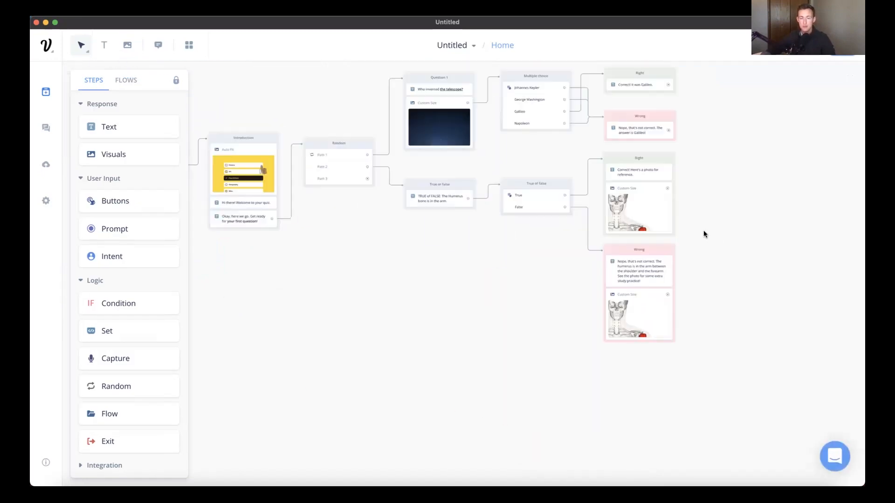
pyautogui.scroll(1, 705, 234)
pyautogui.scroll(3, 704, 234)
pyautogui.hscroll(-2, 705, 234)
pyautogui.hscroll(-1, 704, 234)
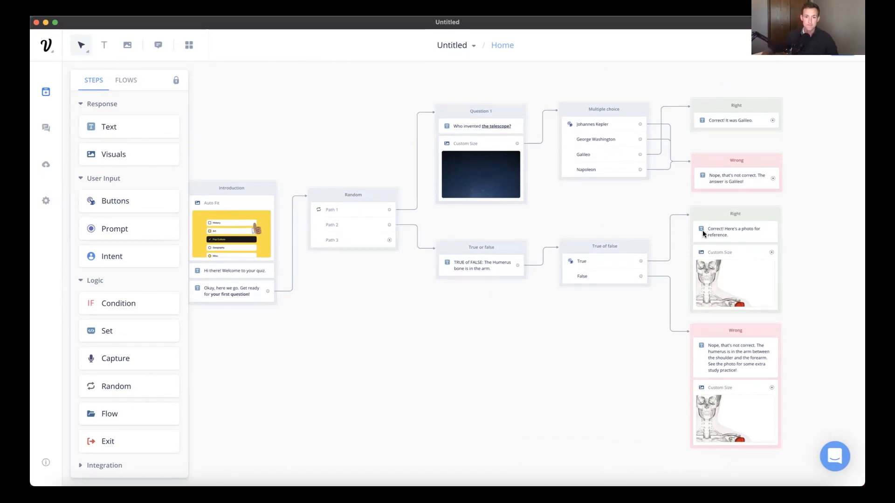
pyautogui.scroll(-3, 552, 343)
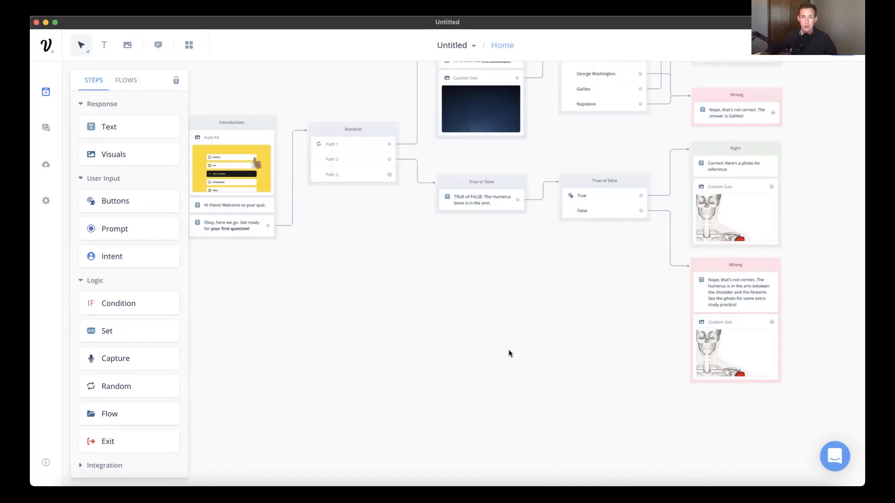
pyautogui.scroll(-2, 507, 353)
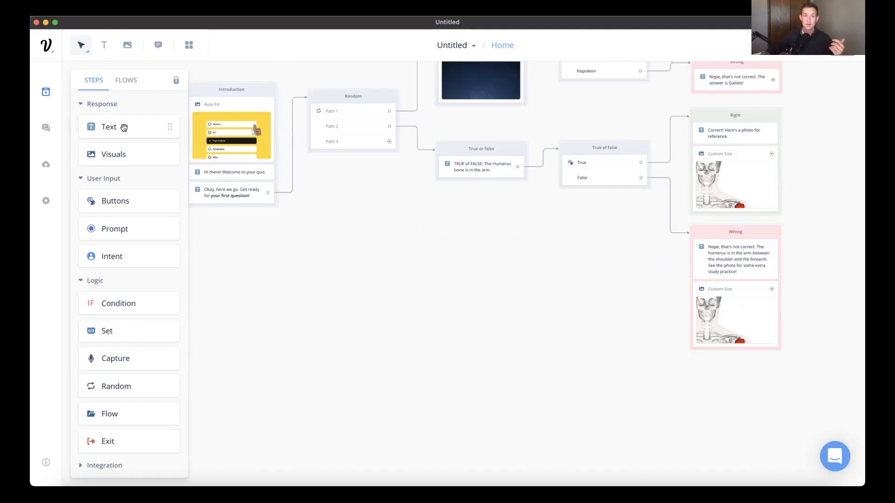
pyautogui.moveTo(446, 231); pyautogui.dragTo(472, 275)
pyautogui.moveTo(389, 143); pyautogui.dragTo(437, 285)
# - Rename the new text block "Visual open ended" and move it farther down the canvas, below the lower Wrong block's level
pyautogui.doubleClick(482, 279)
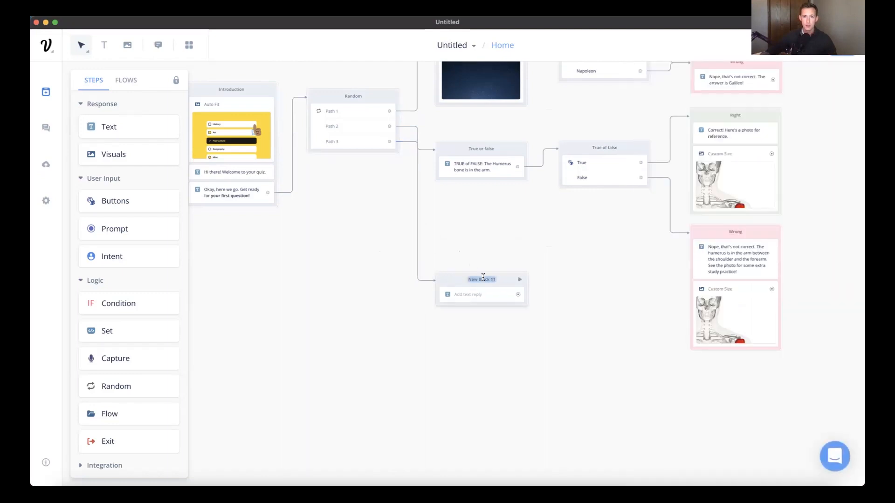
pyautogui.write('S')
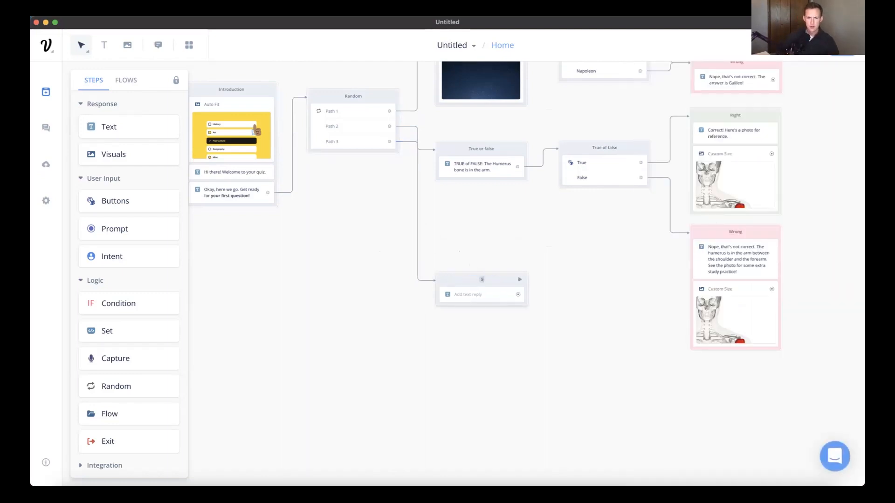
pyautogui.write('isual open ended')
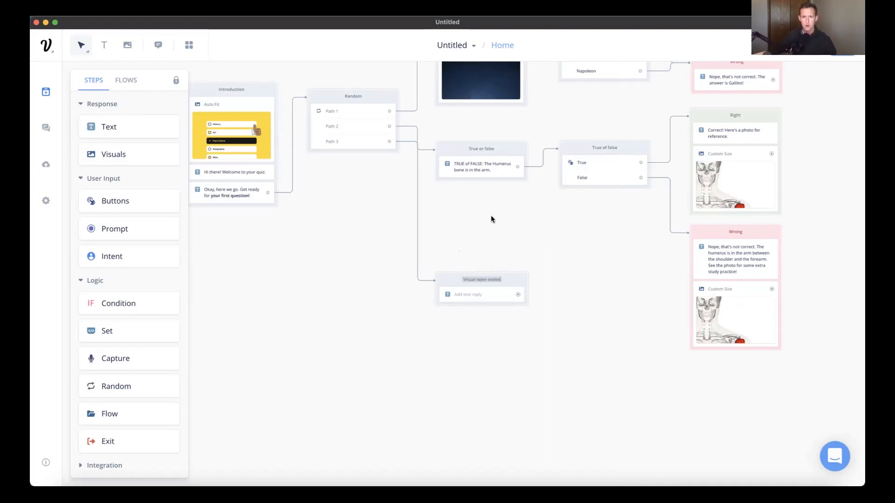
pyautogui.press('Return')
pyautogui.scroll(-2, 515, 277)
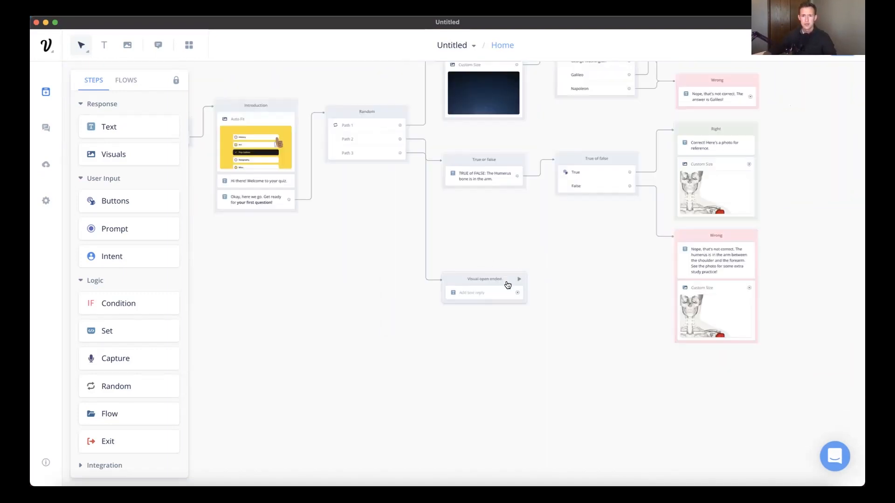
pyautogui.moveTo(510, 278); pyautogui.dragTo(507, 376)
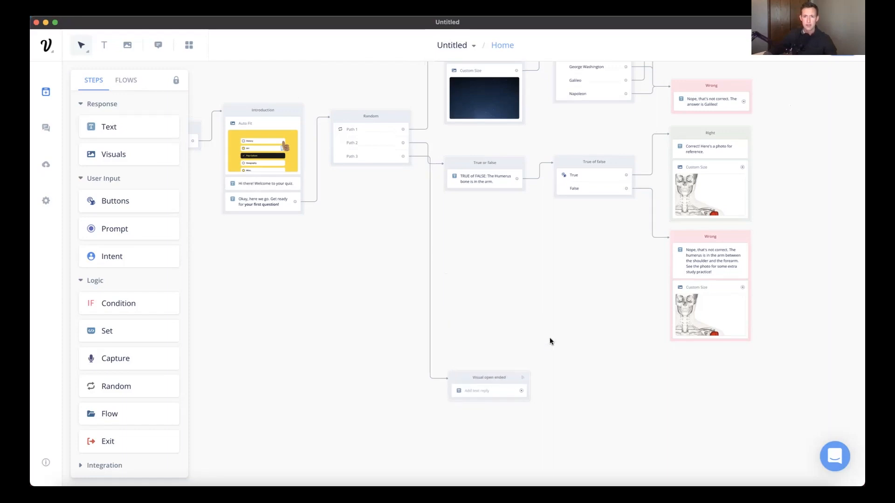
# - Enter "Name the all-pro athlete and 2018, 2019 NBA MVP shown here." as the text reply in the Visual open ended block
pyautogui.scroll(-2, 480, 376)
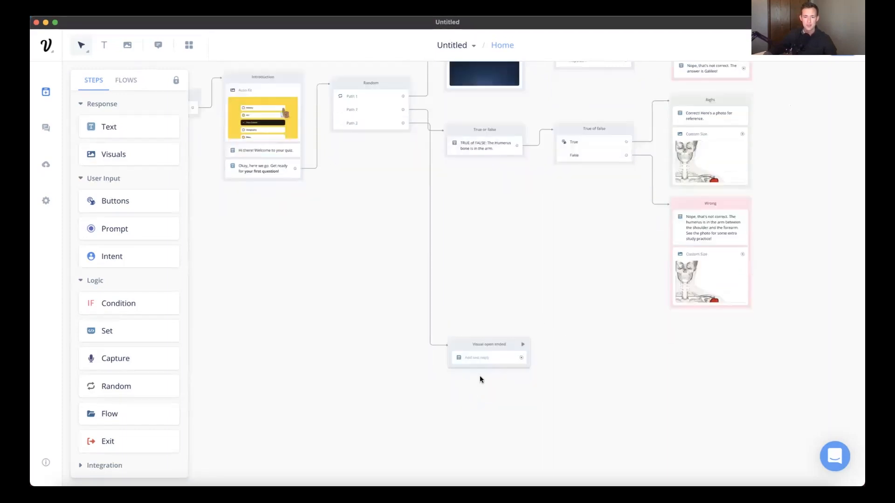
pyautogui.scroll(3, 511, 328)
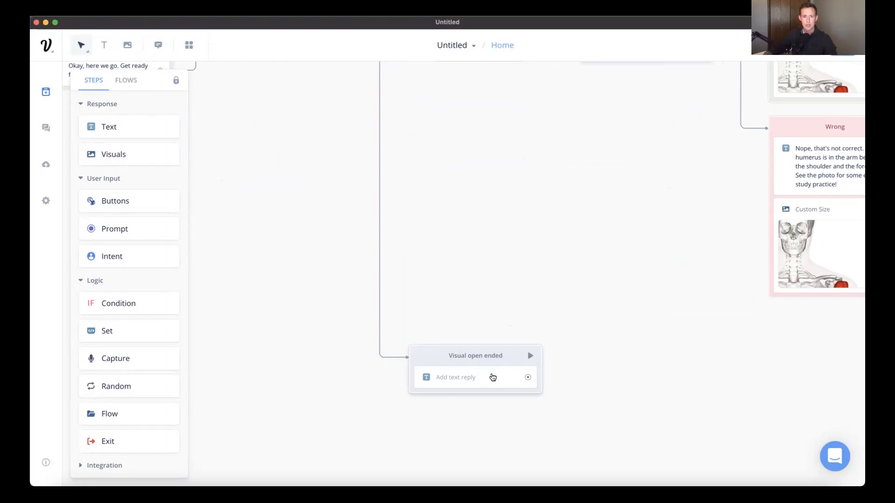
pyautogui.scroll(1, 477, 353)
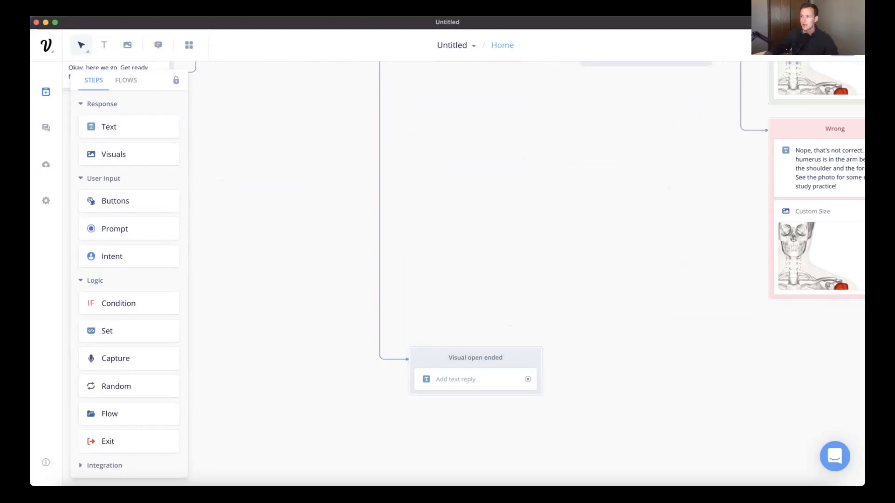
pyautogui.press('super+Tab')
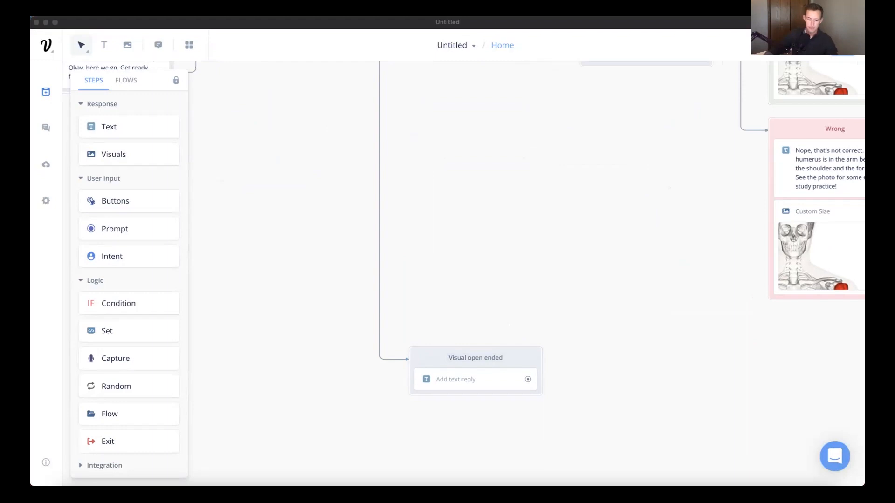
pyautogui.click(452, 387)
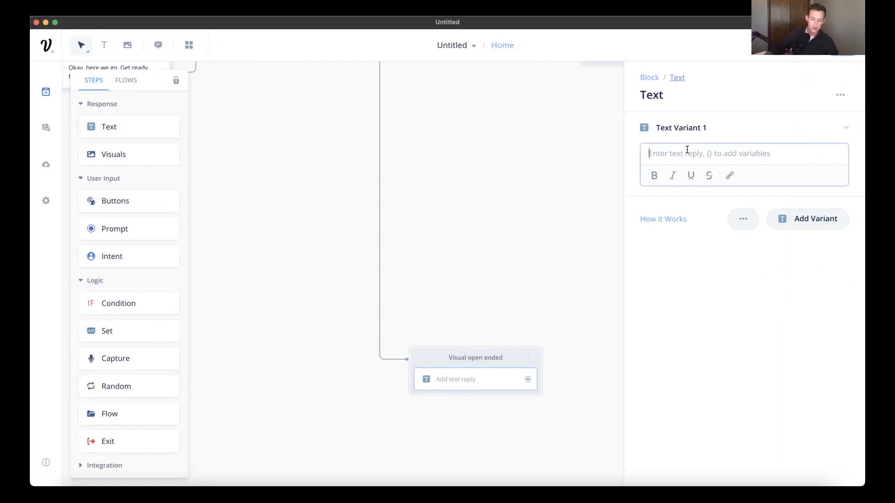
pyautogui.write('Name the all-pro athlete and 2018, 2019 NBA MVP shown here.')
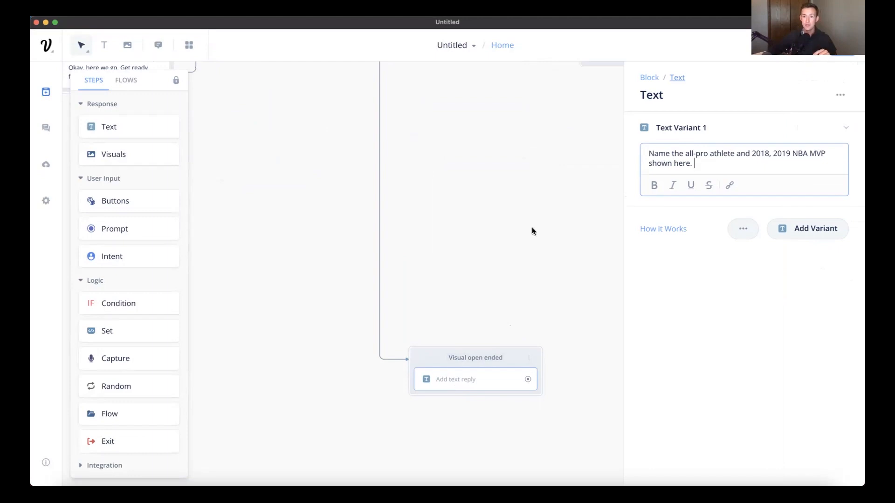
# - Add a Visuals step beneath the text in the Visual open ended block and insert the Bucks number 34 basketball player photo
pyautogui.click(530, 248)
pyautogui.moveTo(120, 160); pyautogui.dragTo(488, 404)
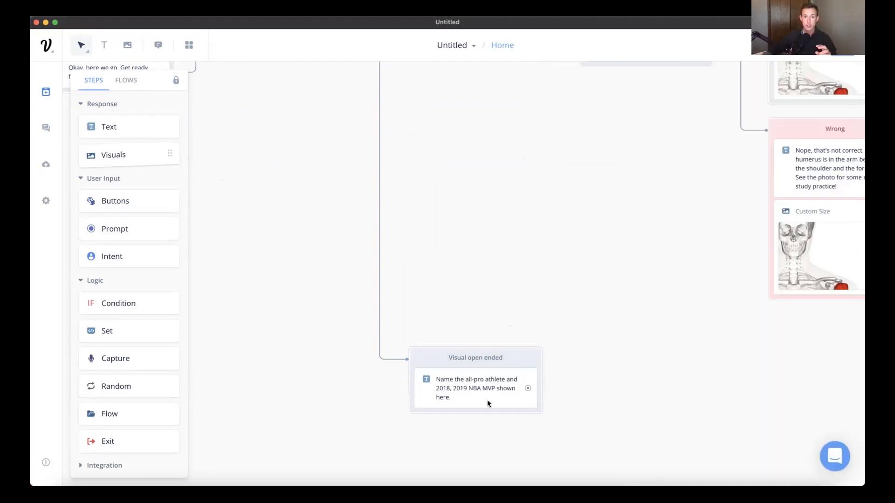
pyautogui.moveTo(460, 433); pyautogui.dragTo(447, 422)
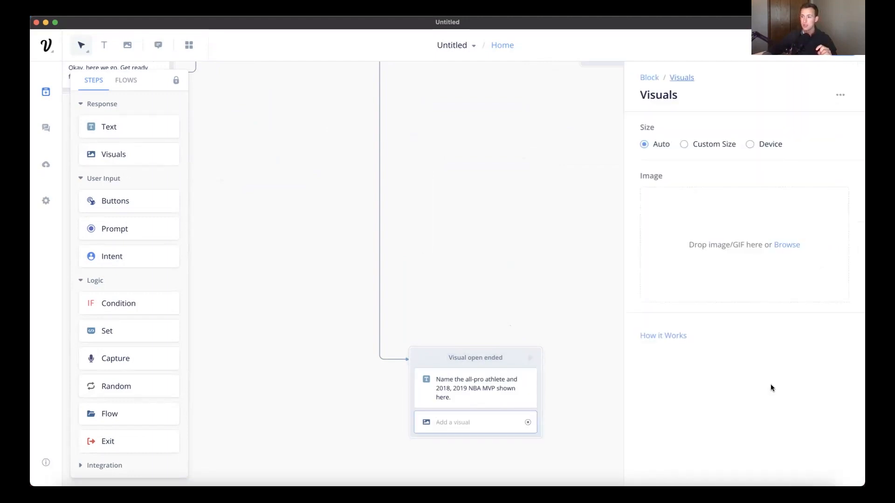
pyautogui.press('super+Tab')
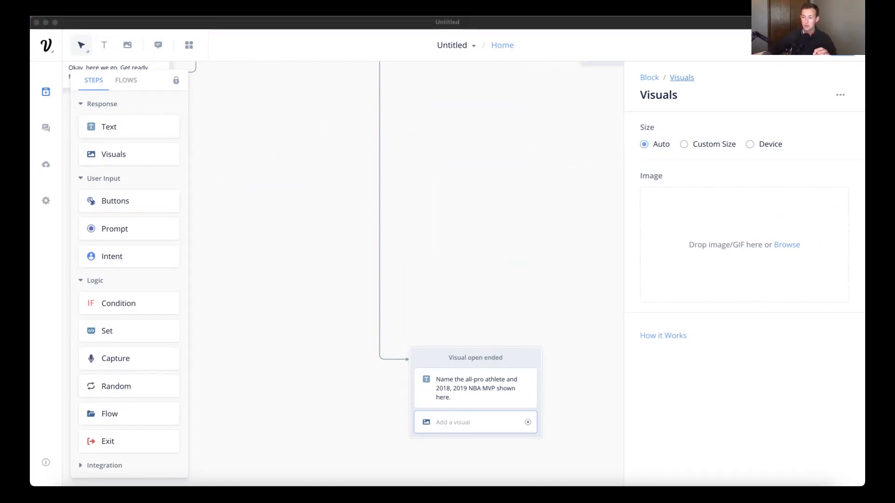
pyautogui.click(482, 423)
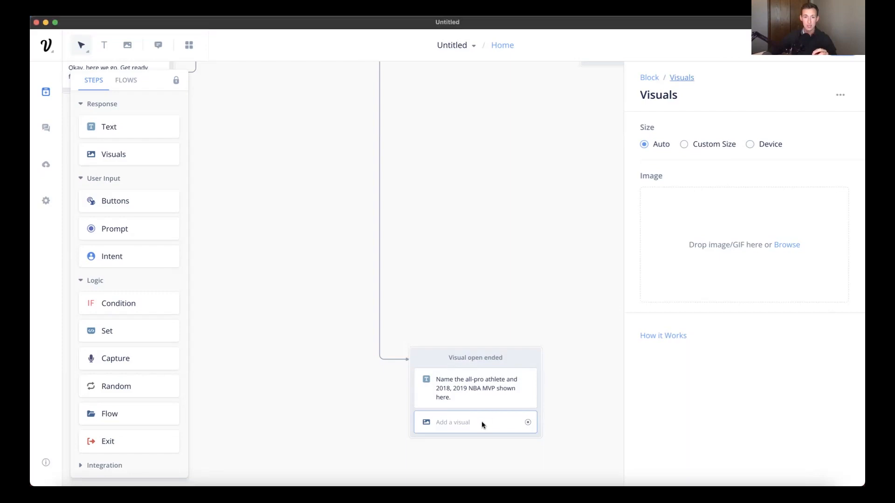
pyautogui.moveTo(894, 242); pyautogui.dragTo(703, 236)
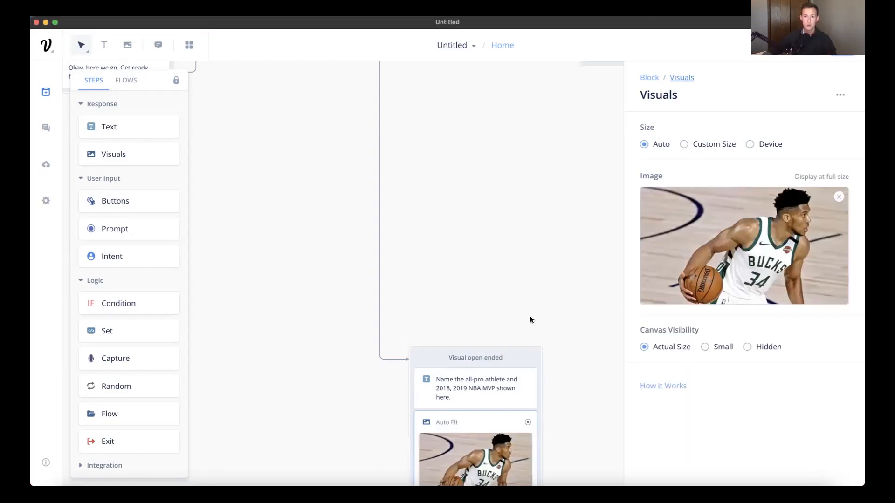
pyautogui.click(544, 304)
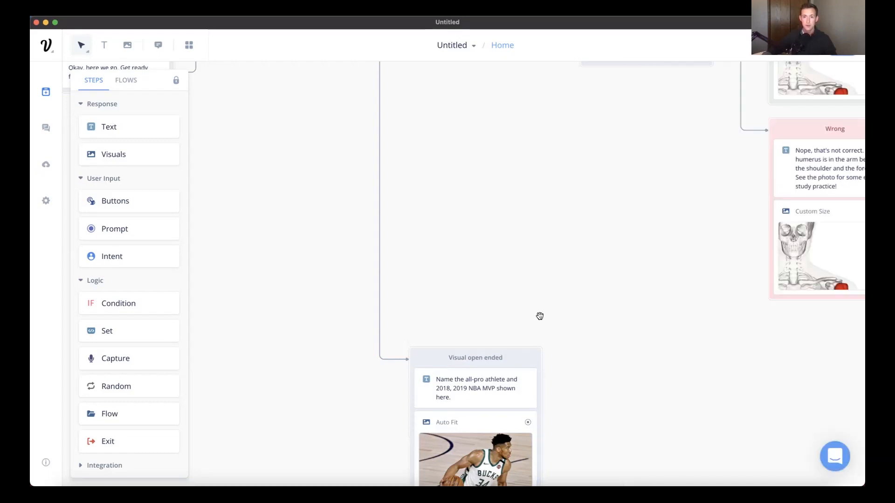
# - Add a Buttons step as a new block beside Visual open ended and connect the photo step to it
pyautogui.moveTo(540, 316); pyautogui.dragTo(533, 206)
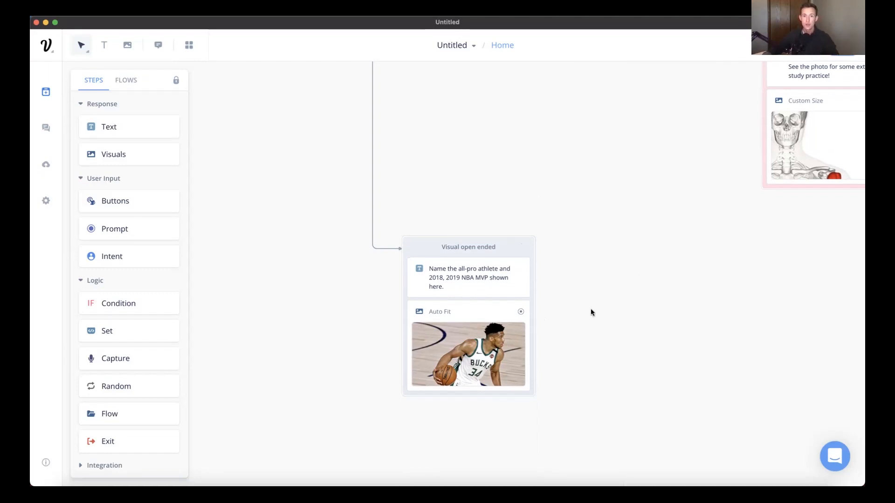
pyautogui.scroll(-5, 591, 309)
pyautogui.scroll(5, 512, 340)
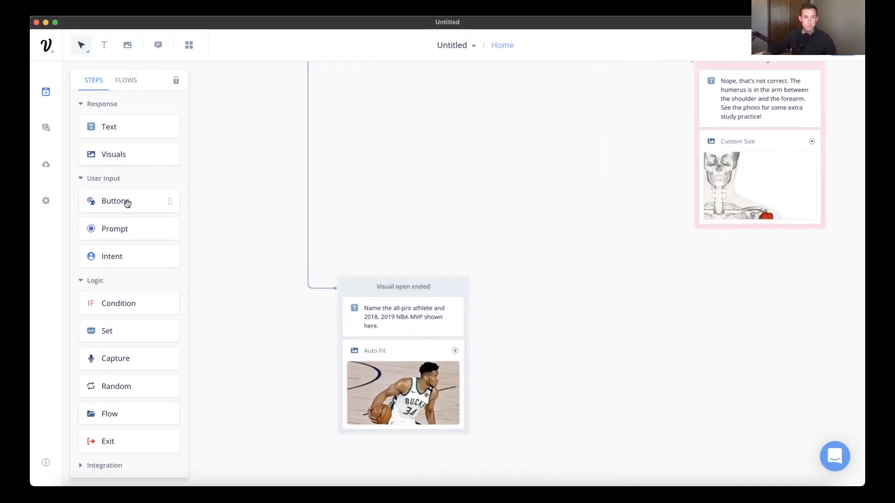
pyautogui.moveTo(127, 202); pyautogui.dragTo(585, 307)
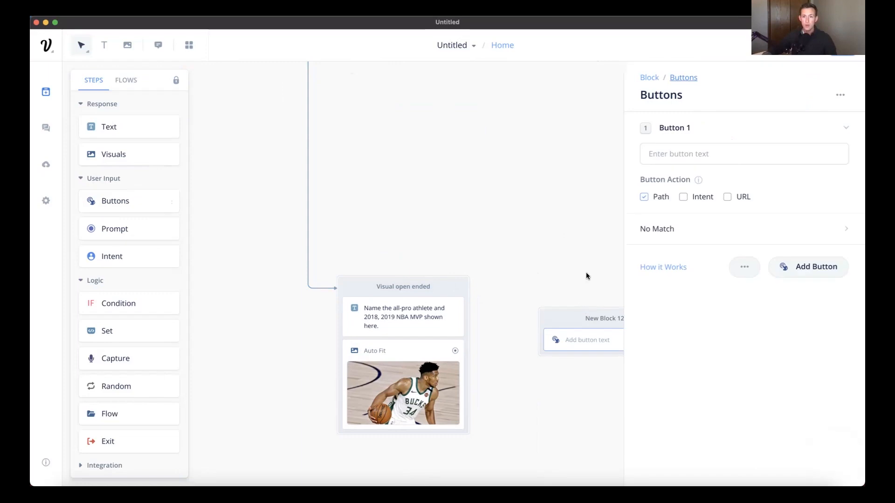
pyautogui.moveTo(579, 245); pyautogui.dragTo(386, 227)
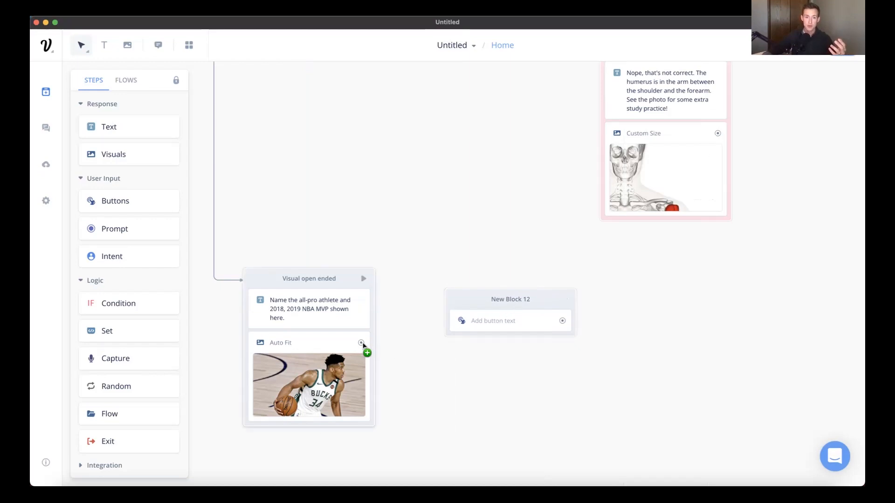
pyautogui.moveTo(362, 344); pyautogui.dragTo(468, 297)
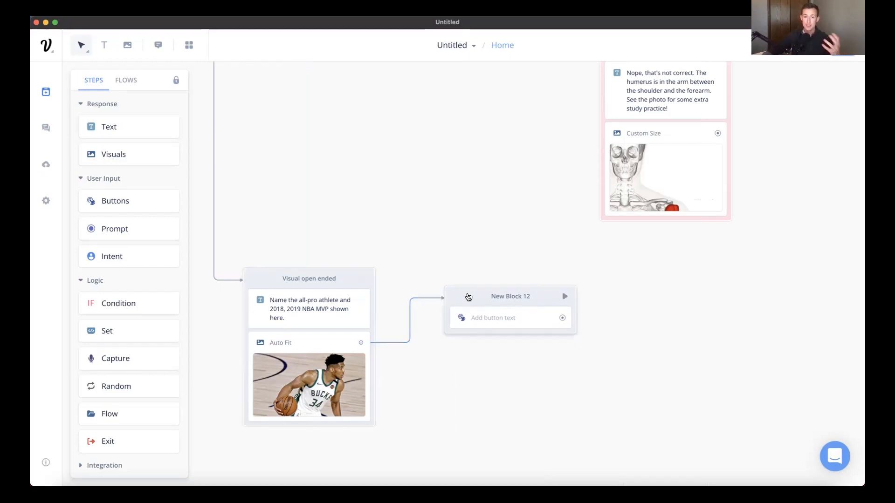
# - Enable the Intent action for Button 1, create a new intent named "Giannis" and enter "Giannis" as its utterance
pyautogui.click(492, 325)
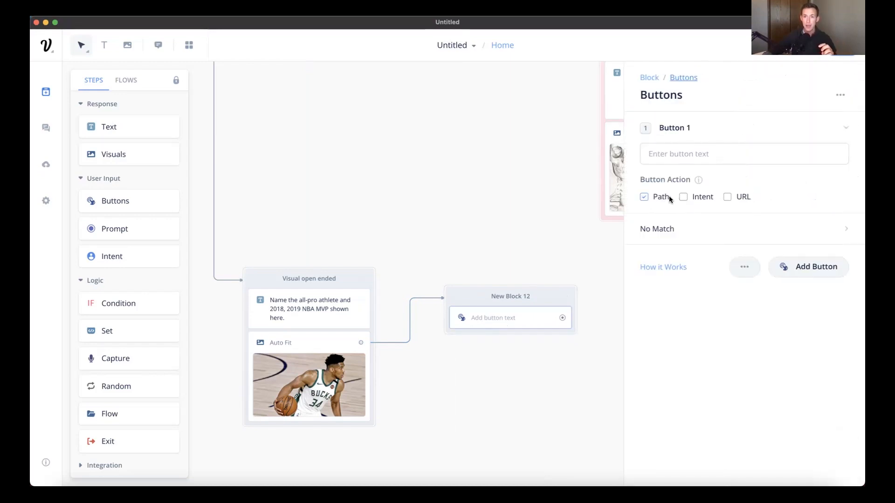
pyautogui.click(684, 197)
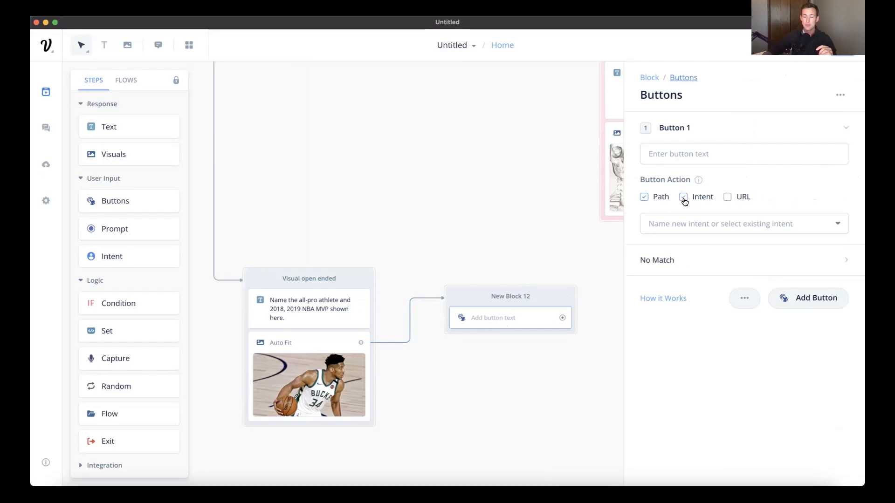
pyautogui.click(686, 225)
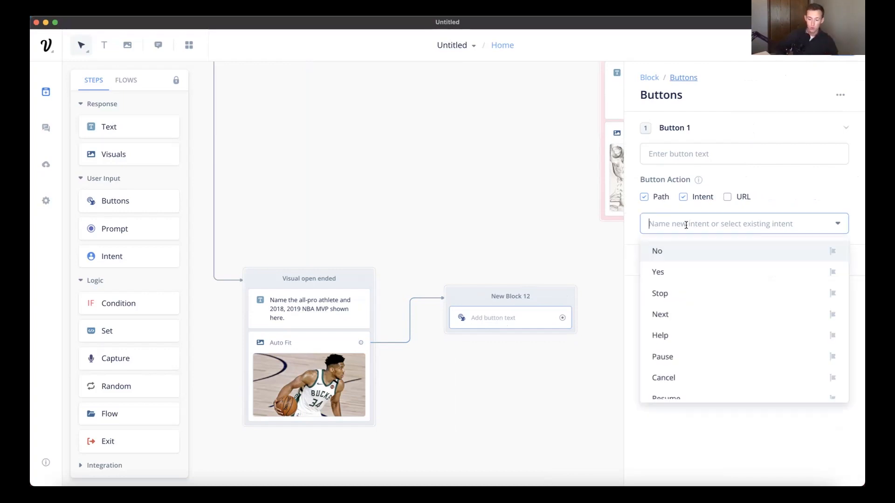
pyautogui.write('Gianni')
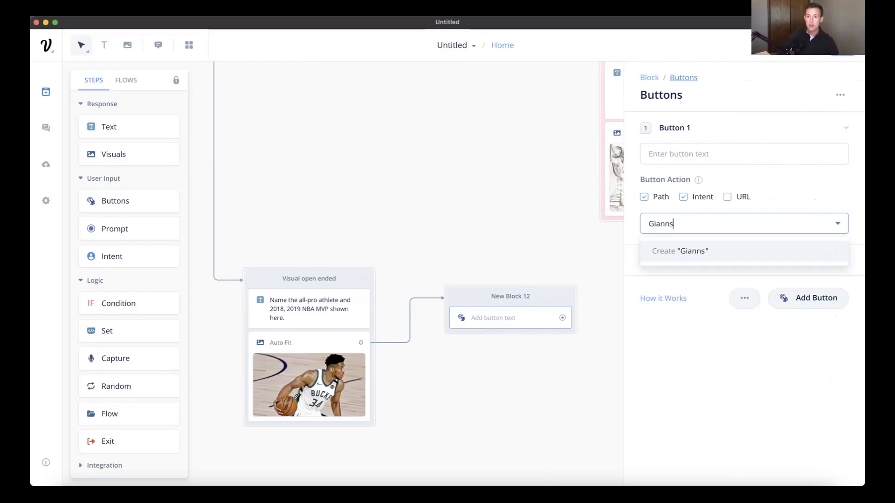
pyautogui.press('BackSpace')
pyautogui.write('is')
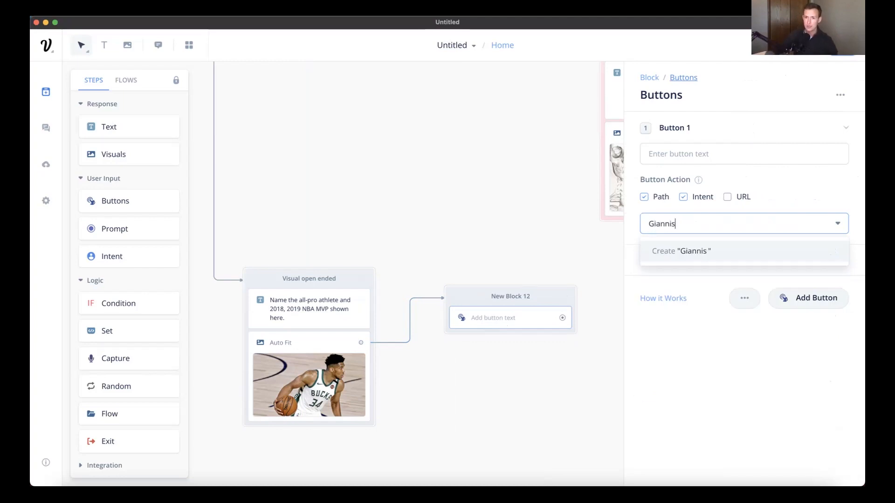
pyautogui.click(676, 253)
pyautogui.click(681, 283)
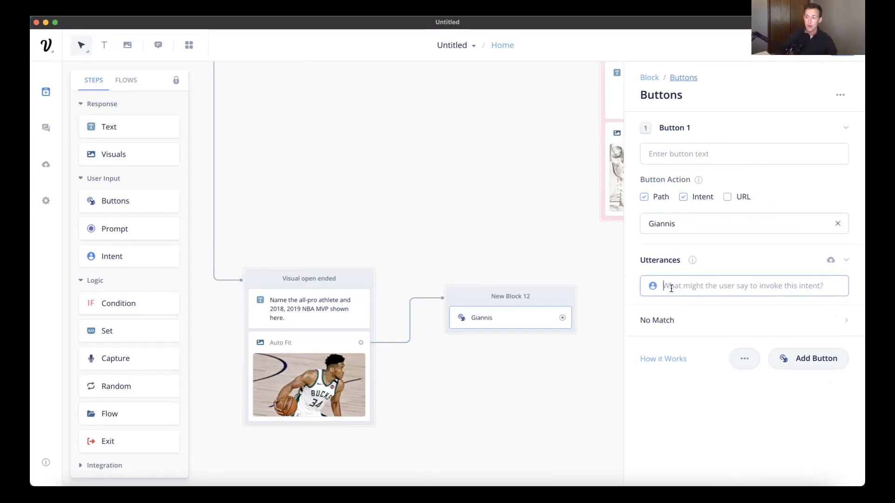
pyautogui.write('Giannis')
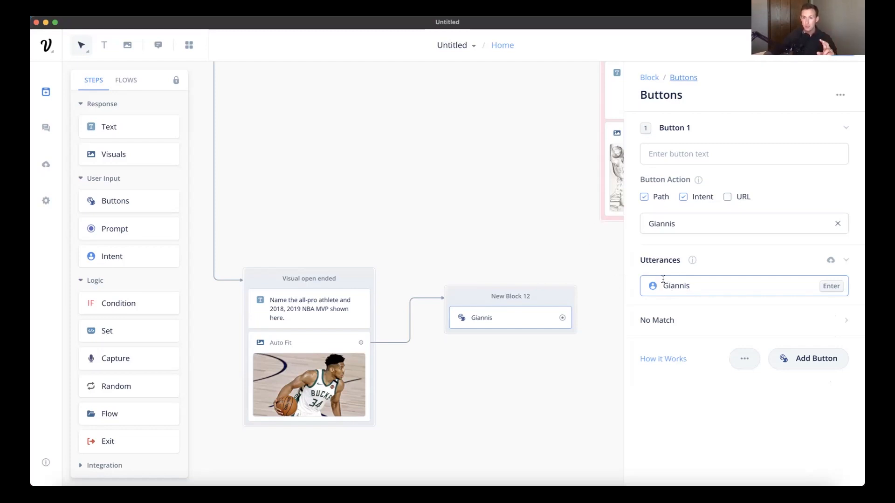
# - Set the No Match type of the Giannis buttons step to Path instead of Reprompts, keeping the No Match path label
pyautogui.click(664, 320)
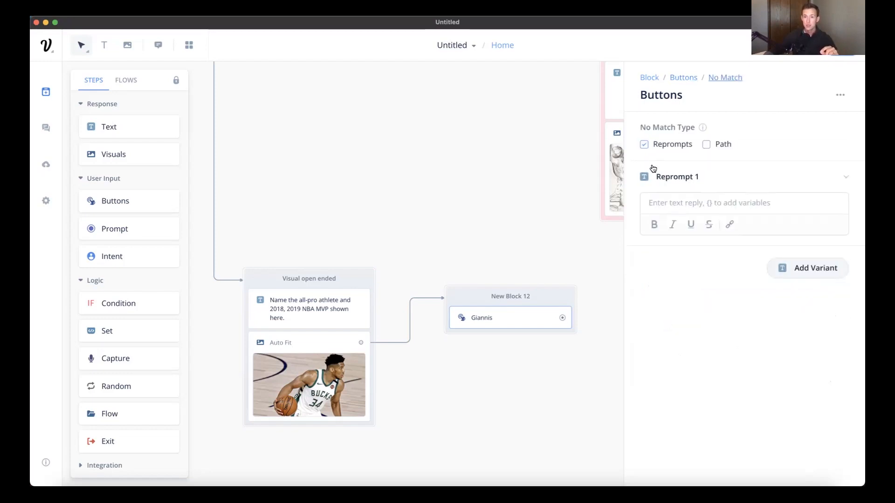
pyautogui.click(707, 145)
pyautogui.click(645, 145)
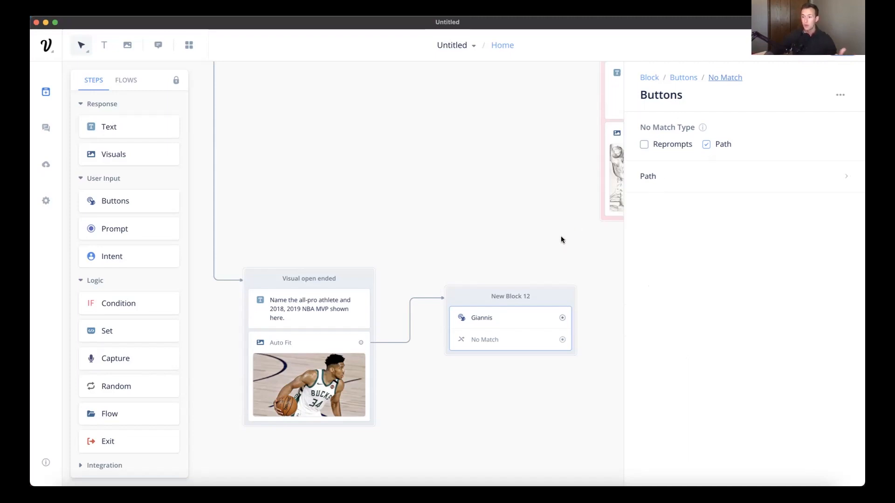
pyautogui.click(703, 179)
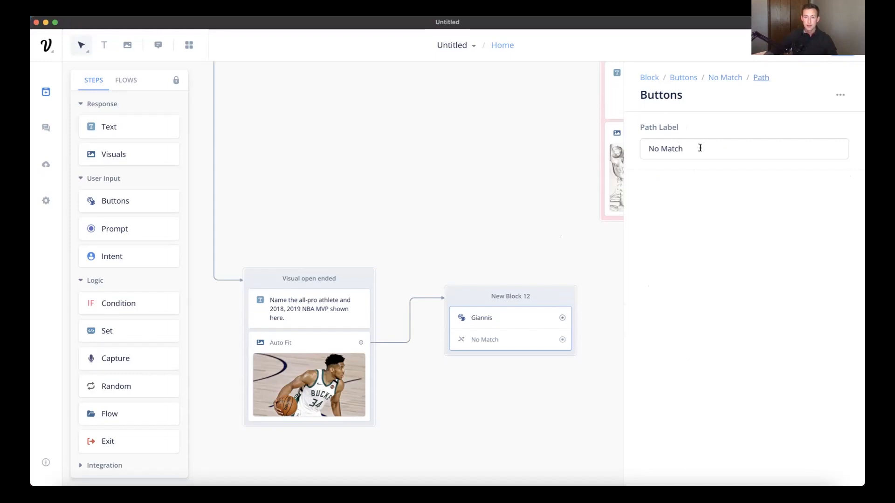
pyautogui.click(556, 247)
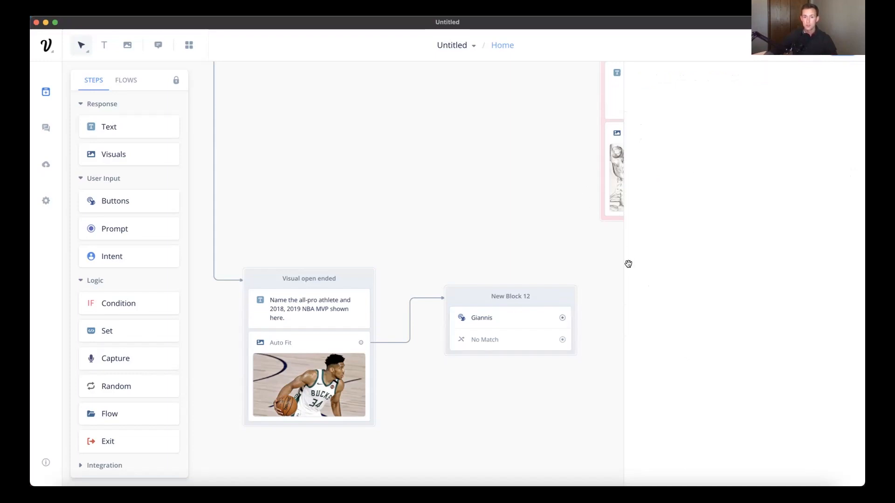
# - Copy the multiple-choice question's Right and Wrong blocks, paste them beside the Giannis buttons block, and move the Right copy slightly up
pyautogui.moveTo(627, 262); pyautogui.dragTo(531, 258)
pyautogui.scroll(-5, 533, 267)
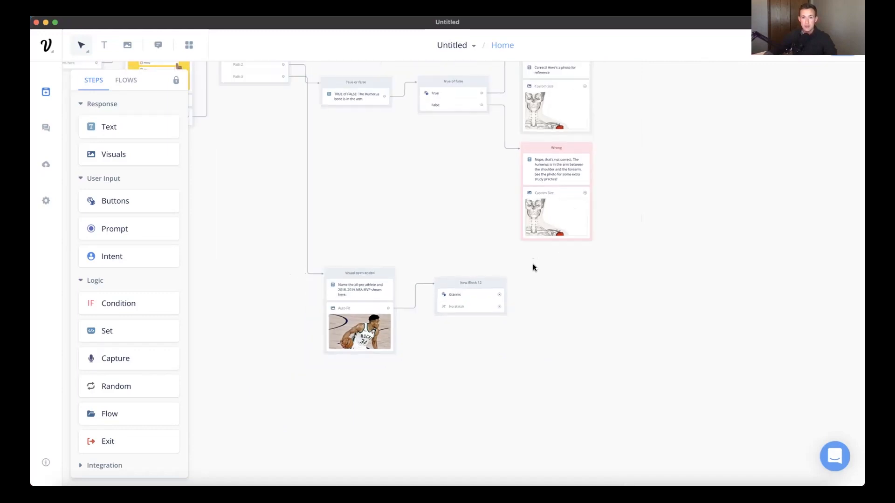
pyautogui.scroll(2, 545, 235)
pyautogui.scroll(4, 545, 236)
pyautogui.moveTo(625, 87); pyautogui.dragTo(562, 155)
pyautogui.press('super+c')
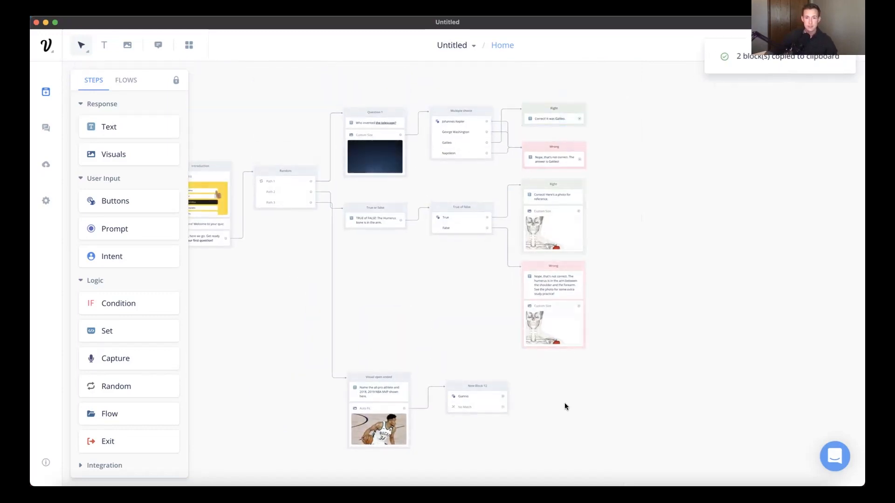
pyautogui.press('super+v')
pyautogui.scroll(5, 581, 386)
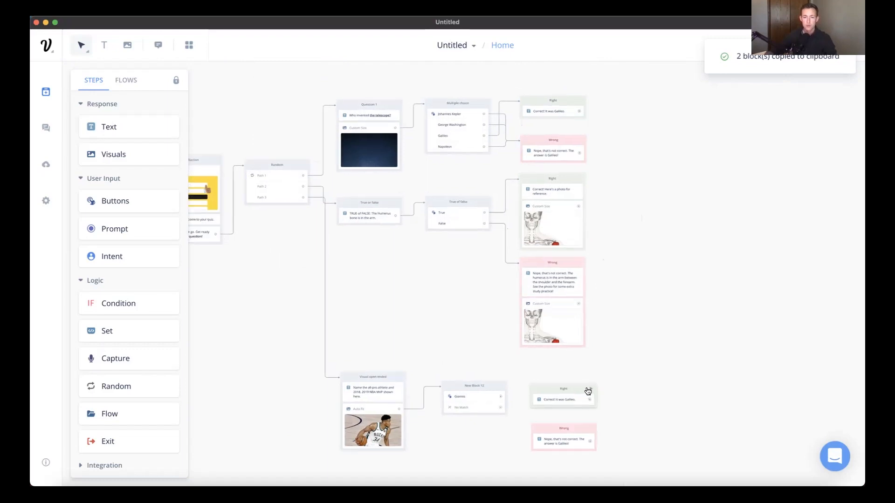
pyautogui.scroll(3, 581, 386)
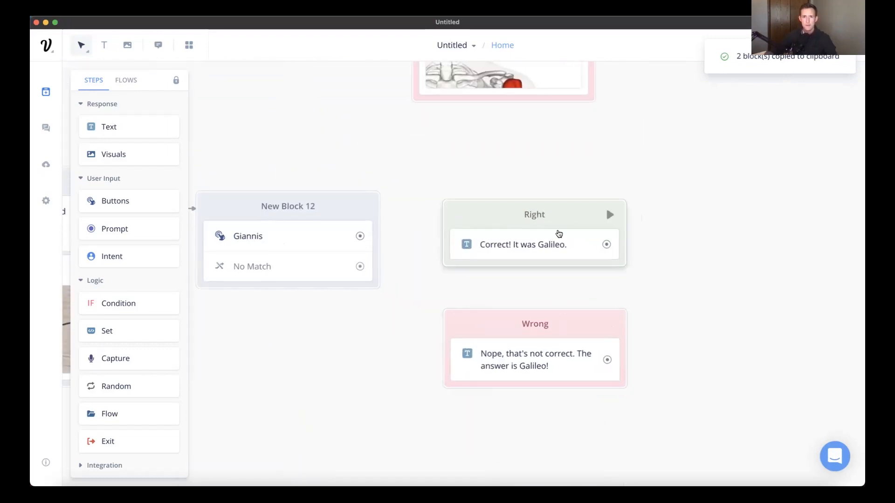
pyautogui.moveTo(606, 206); pyautogui.dragTo(607, 183)
# - Connect the Giannis button to the copied Right block and change its text to "Correct! This is Giannis from the Milwaukee Bucks."
pyautogui.moveTo(360, 236); pyautogui.dragTo(457, 188)
pyautogui.click(507, 227)
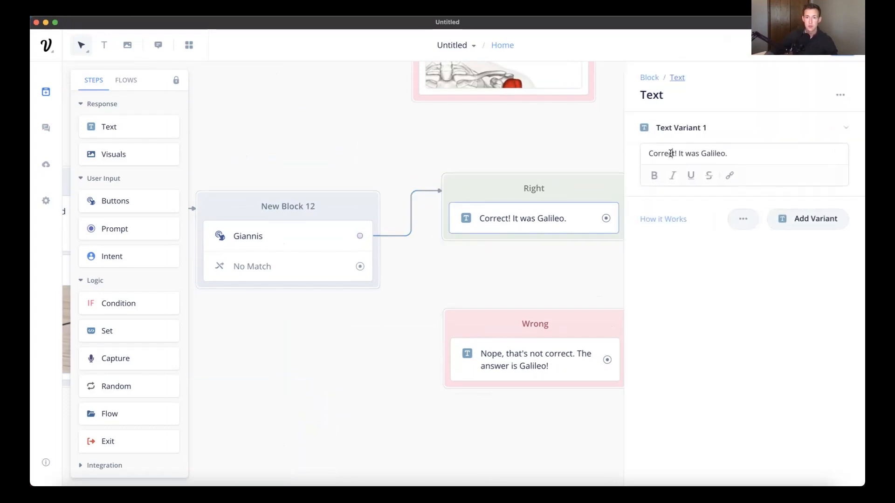
pyautogui.tripleClick(670, 153)
pyautogui.write('Correc')
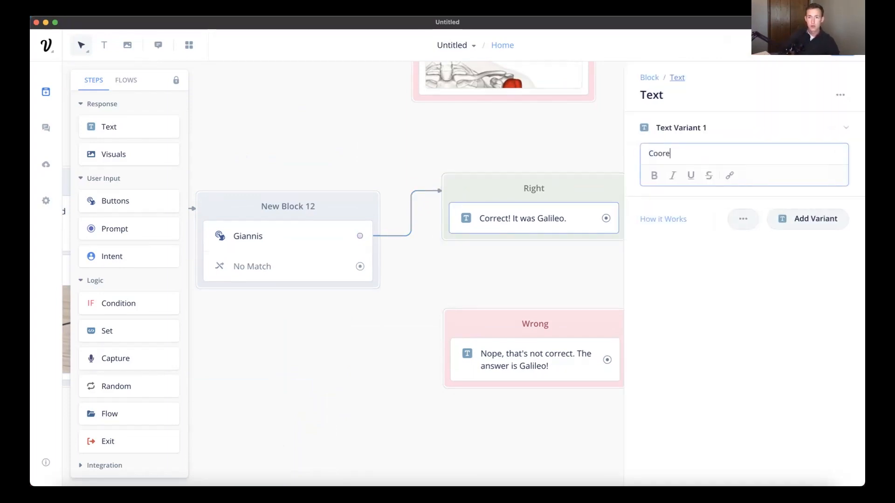
pyautogui.write('t! Thi')
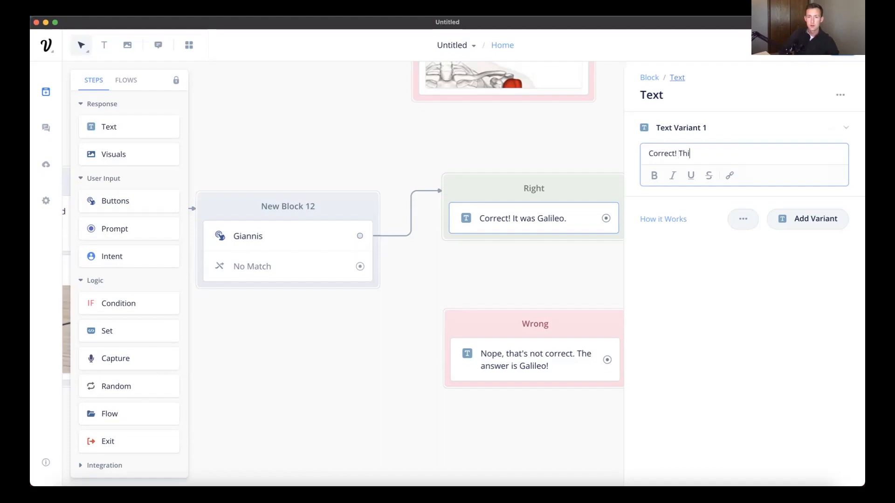
pyautogui.write('s is Giannis fro')
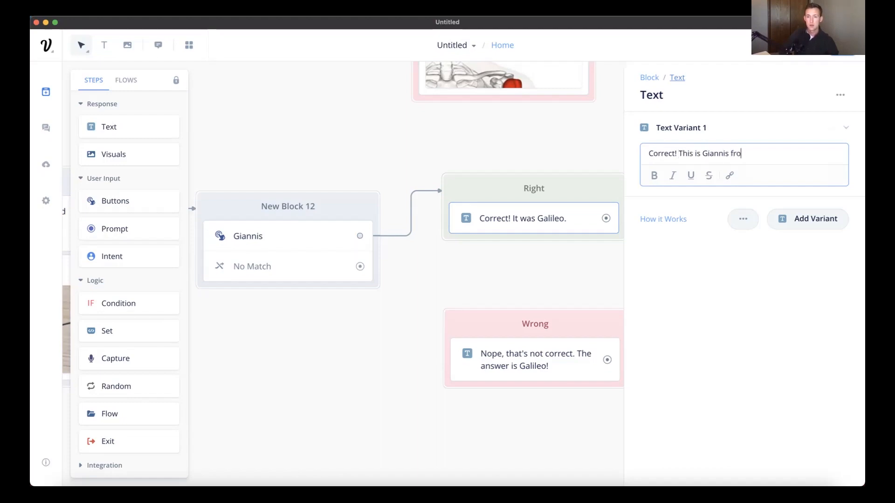
pyautogui.write('m the Milwaukee Bucks.')
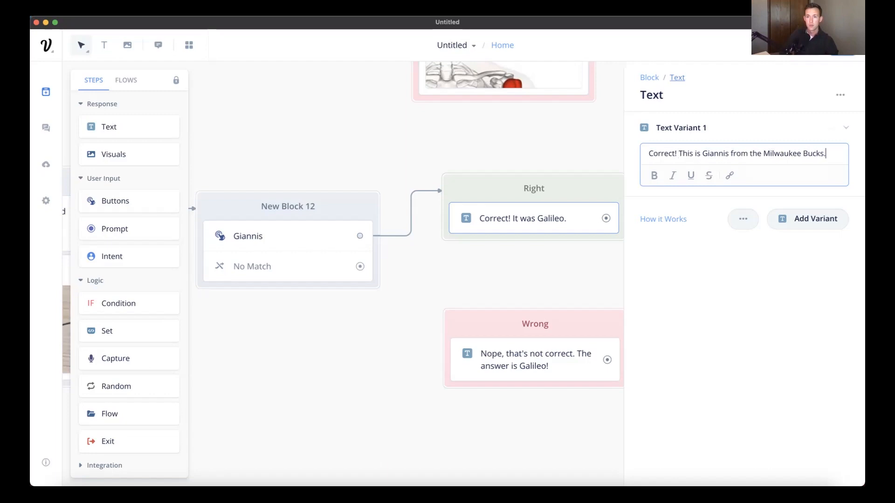
pyautogui.click(519, 268)
# - Connect No Match to the copied Wrong block and change its text to "Nope, that's not correct. This is Giannis from the Milwaukee Bucks!"
pyautogui.moveTo(369, 281); pyautogui.dragTo(448, 330)
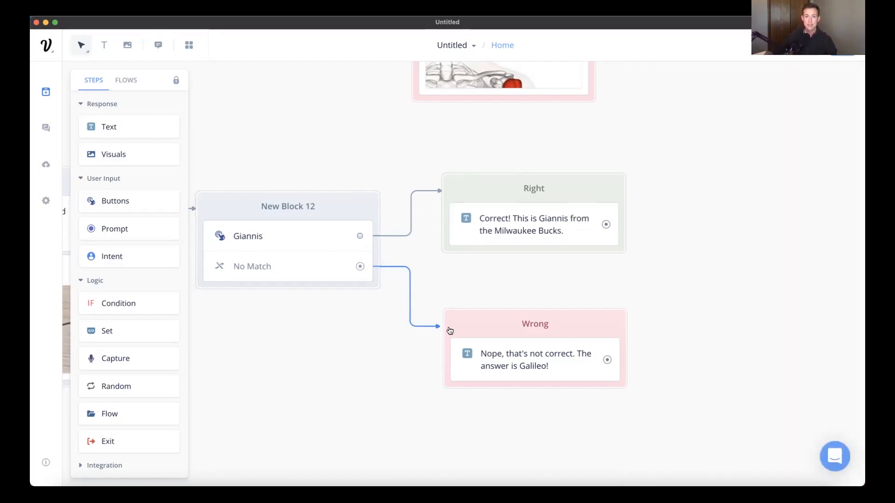
pyautogui.click(485, 362)
pyautogui.click(670, 153)
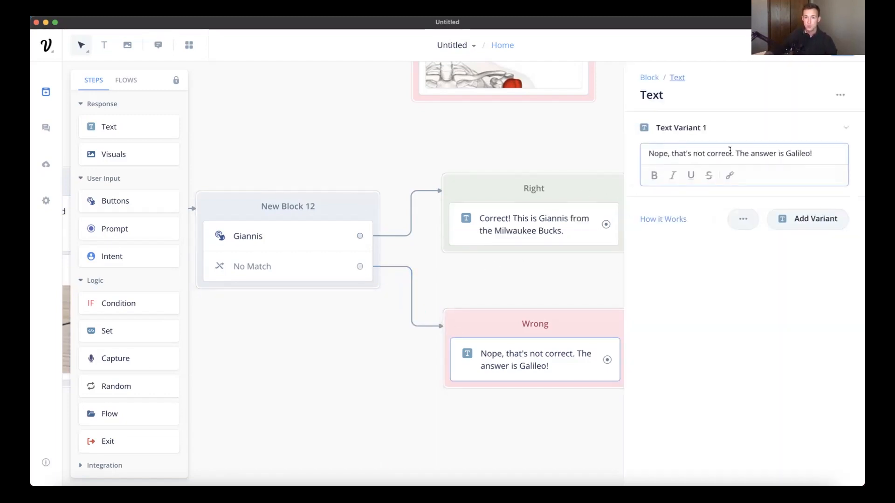
pyautogui.moveTo(817, 154); pyautogui.dragTo(735, 151)
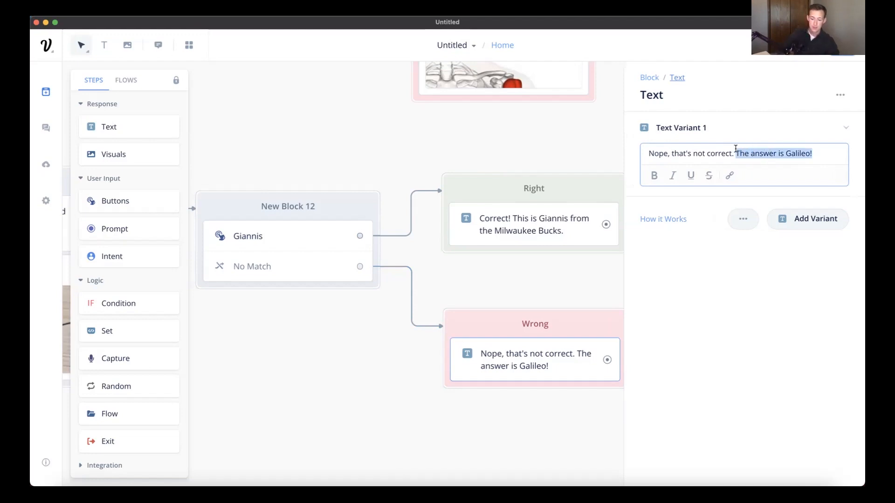
pyautogui.write('This is Giannis from')
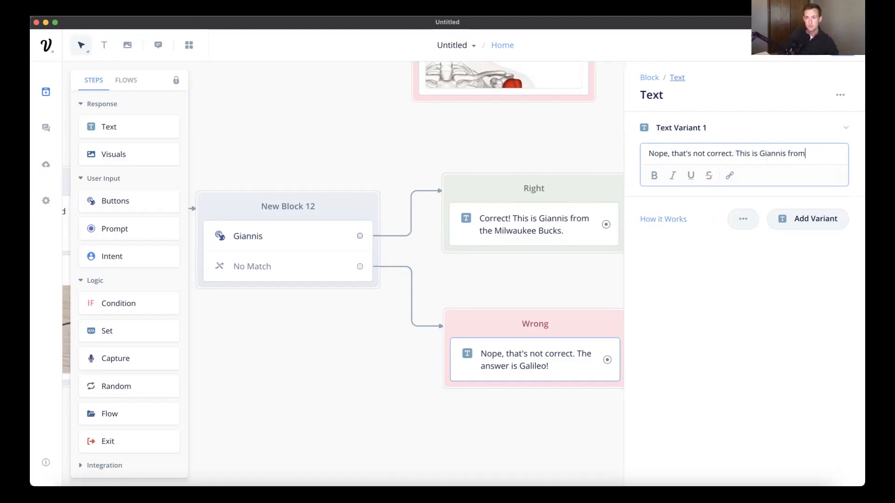
pyautogui.write(' the Milwauke')
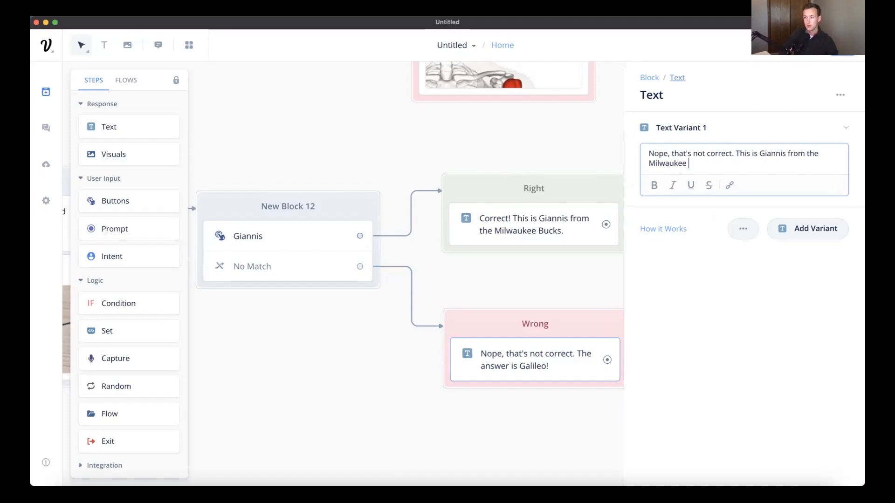
pyautogui.write('e')
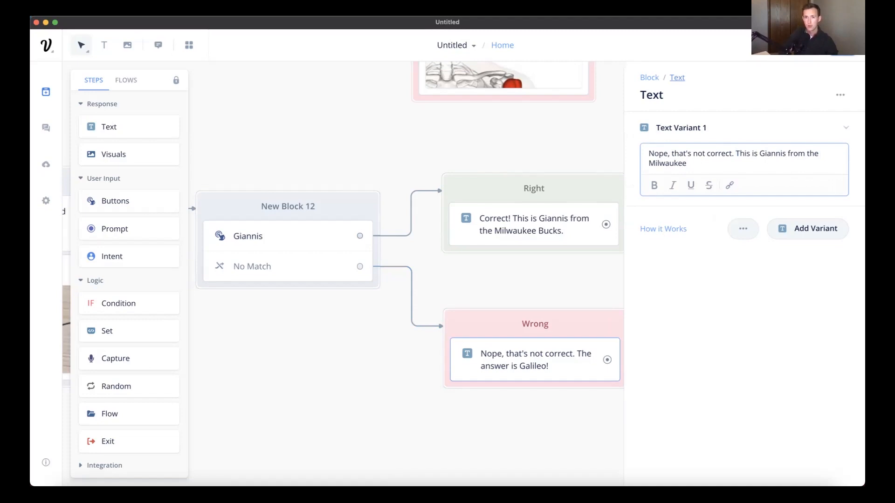
pyautogui.write(' Bucks!')
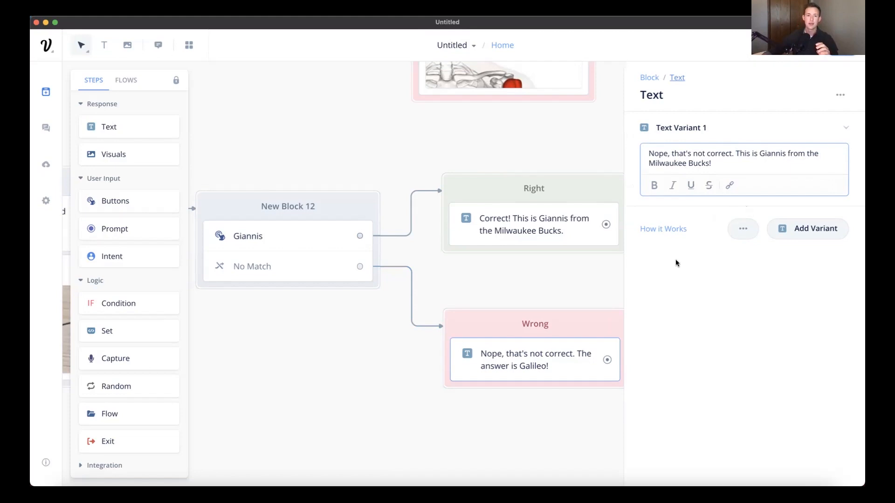
pyautogui.click(573, 264)
# - Add the utterances "Giannis", "It is Giannis", "That's Giannis" and "I love Giannis" to the Giannis button's intent
pyautogui.click(335, 231)
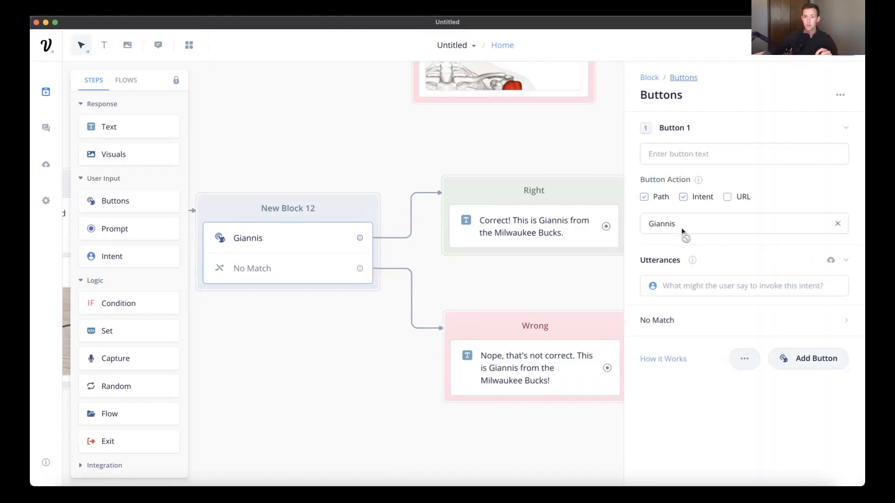
pyautogui.click(690, 288)
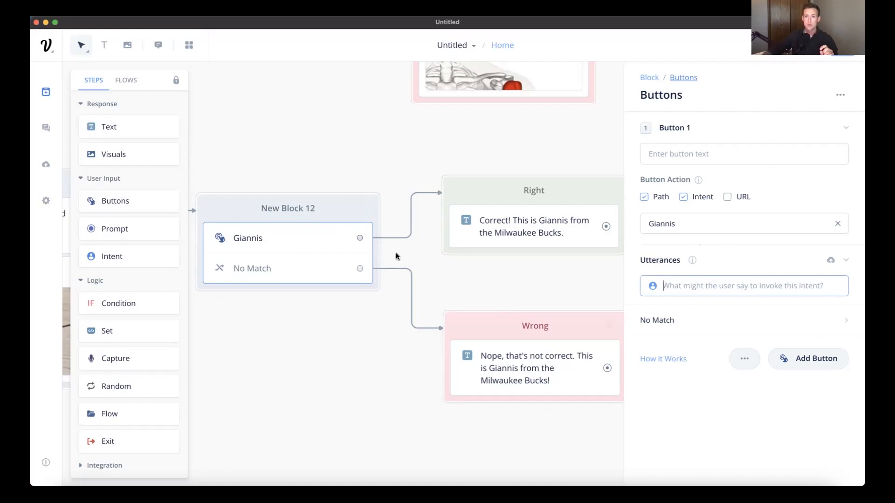
pyautogui.click(288, 249)
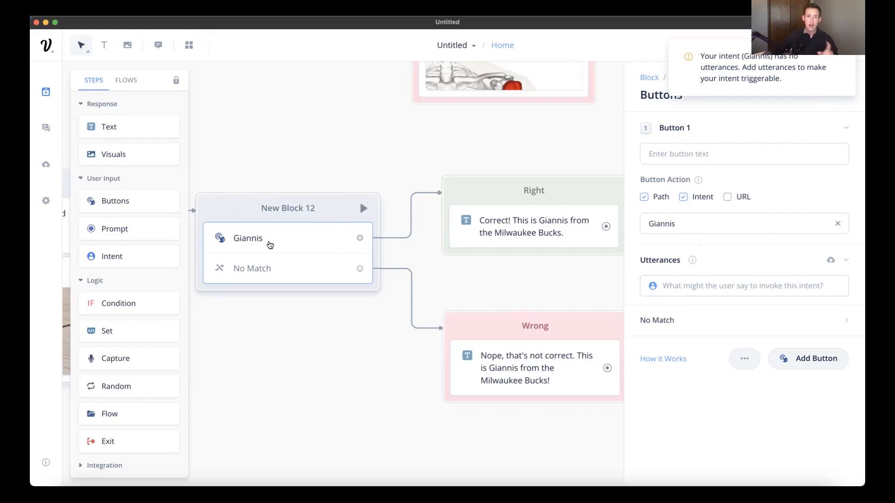
pyautogui.click(273, 243)
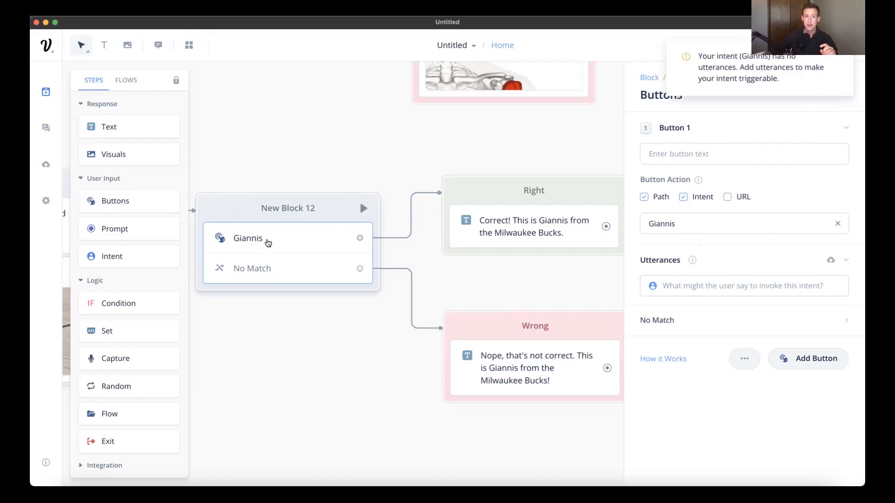
pyautogui.click(698, 285)
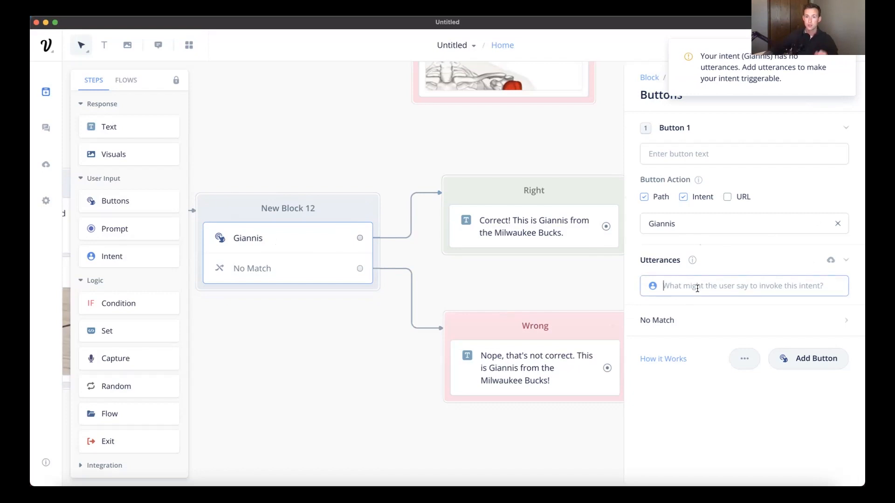
pyautogui.write('Giannis')
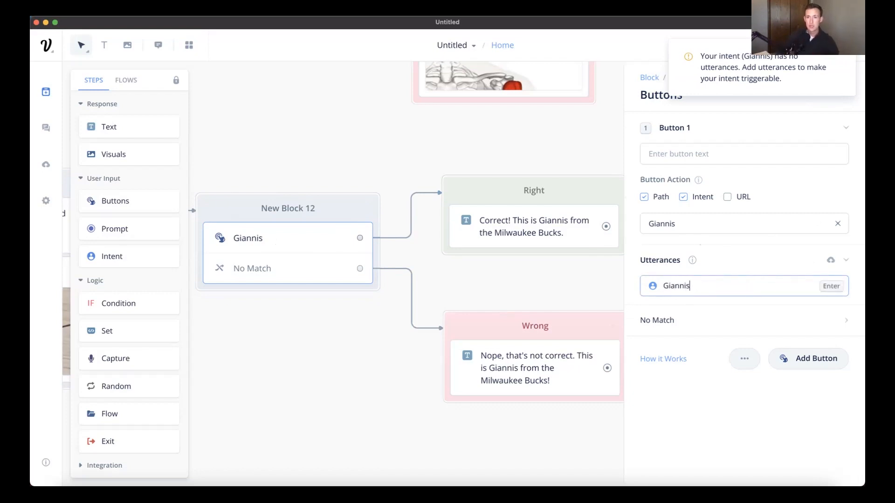
pyautogui.press('Return')
pyautogui.write('It is Giannis')
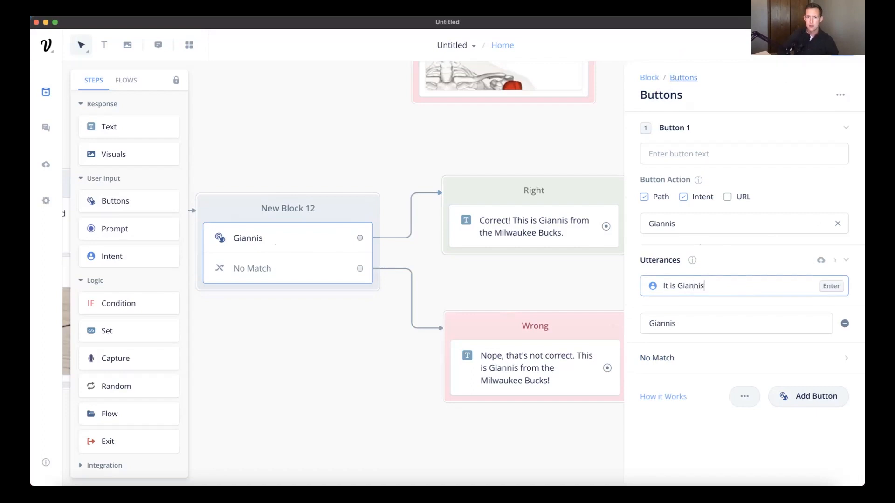
pyautogui.press('Return')
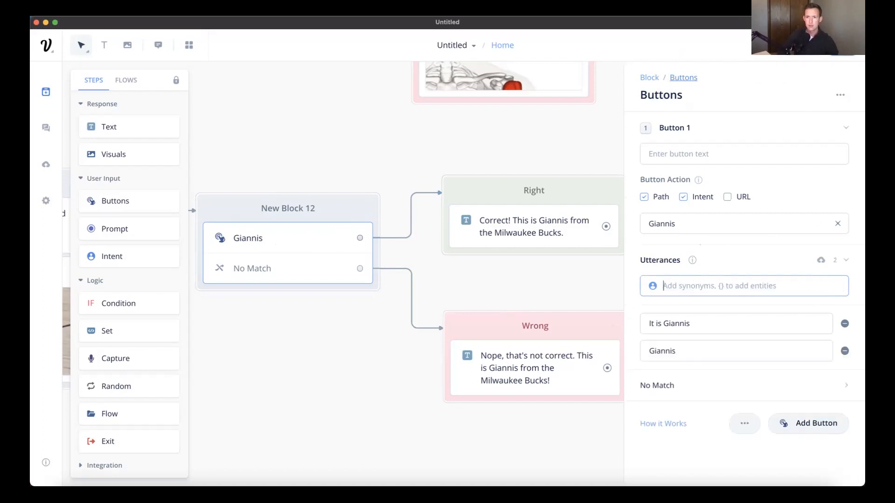
pyautogui.write("That's Gi")
pyautogui.write('is')
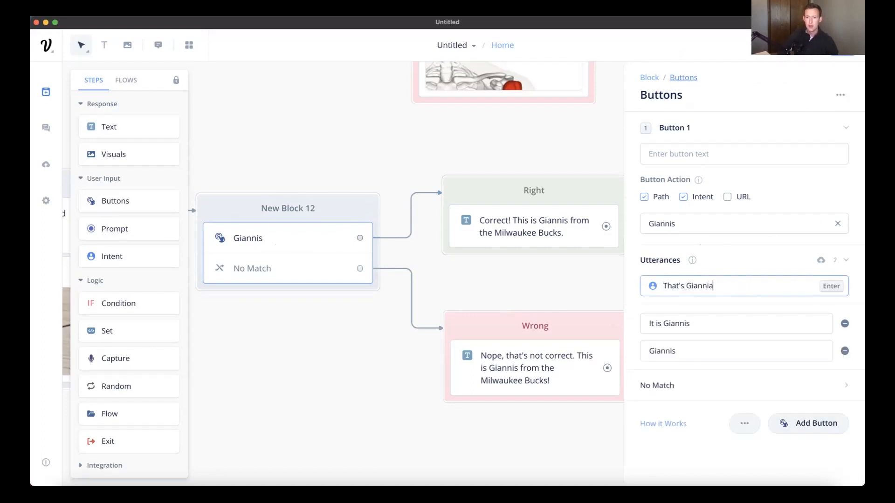
pyautogui.press('Return')
pyautogui.write('I love Giannis')
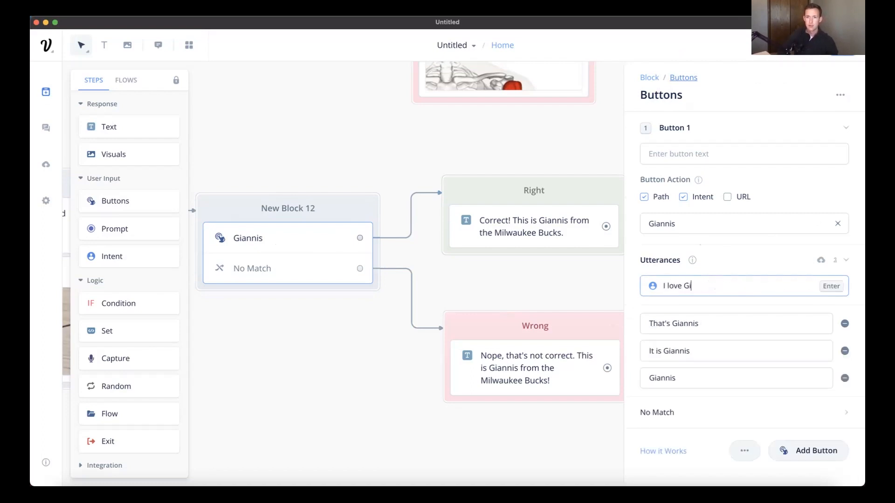
pyautogui.press('Return')
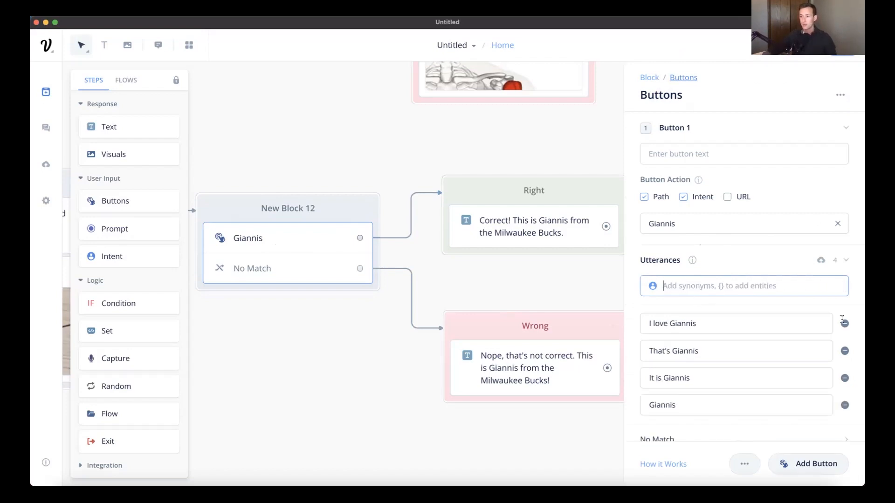
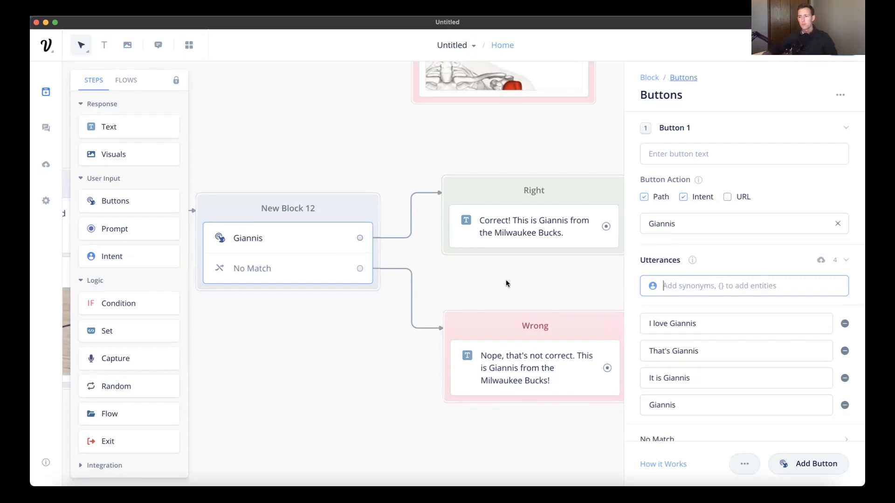
pyautogui.click(522, 274)
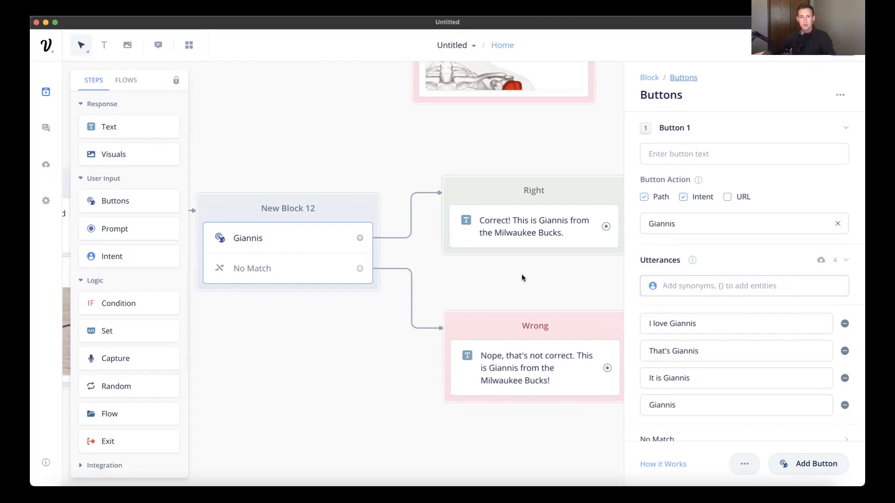
# - Examine the open-ended question branch from the Visual open ended block through its Giannis buttons to the Right and Wrong responses
pyautogui.scroll(-5, 521, 274)
pyautogui.scroll(3, 555, 294)
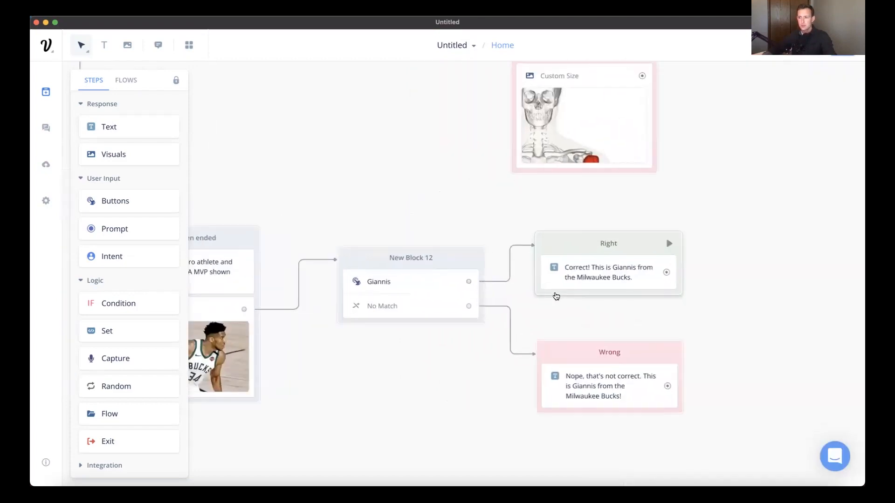
pyautogui.scroll(-1, 575, 297)
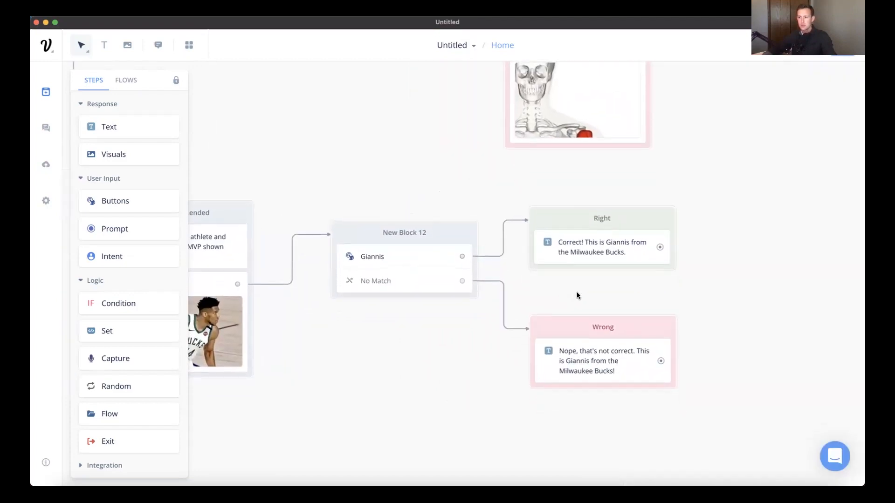
pyautogui.scroll(1, 578, 296)
pyautogui.hscroll(-3, 577, 297)
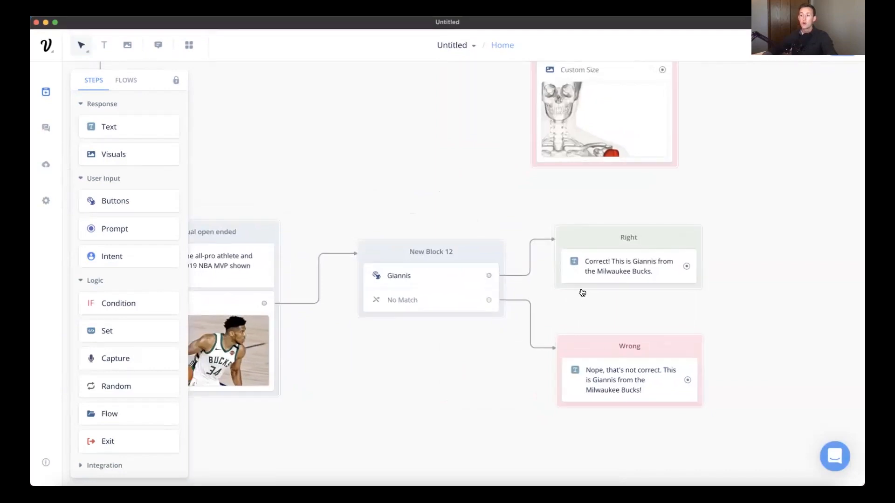
pyautogui.hscroll(-3, 563, 297)
pyautogui.scroll(-2, 562, 298)
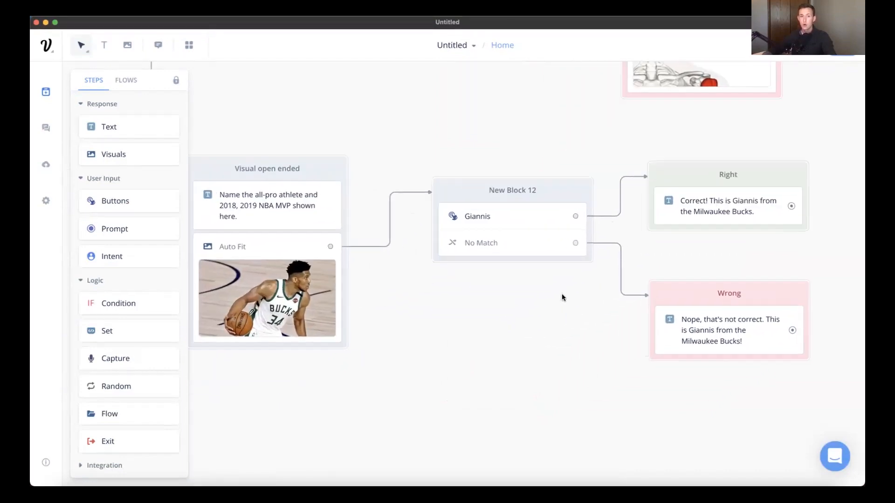
pyautogui.hscroll(-1, 562, 298)
pyautogui.scroll(1, 562, 297)
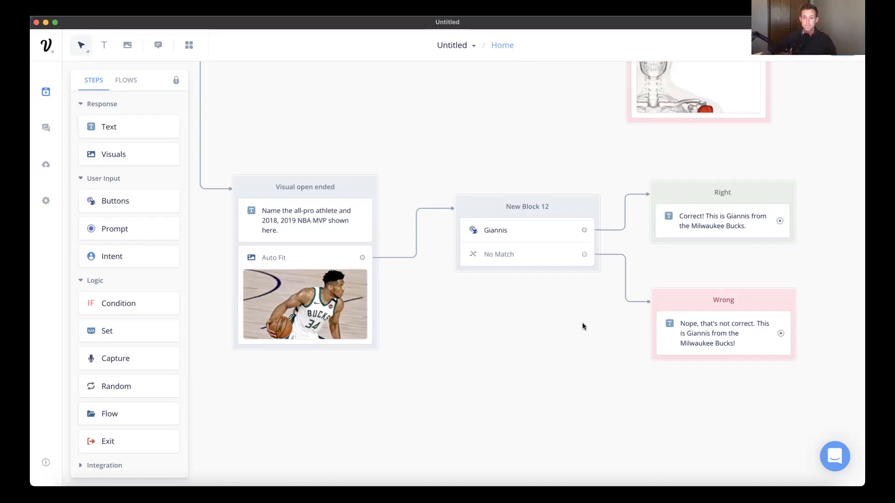
# - Review the whole quiz flow, from the start block through the random paths to all three question branches
pyautogui.moveTo(612, 367); pyautogui.dragTo(446, 371)
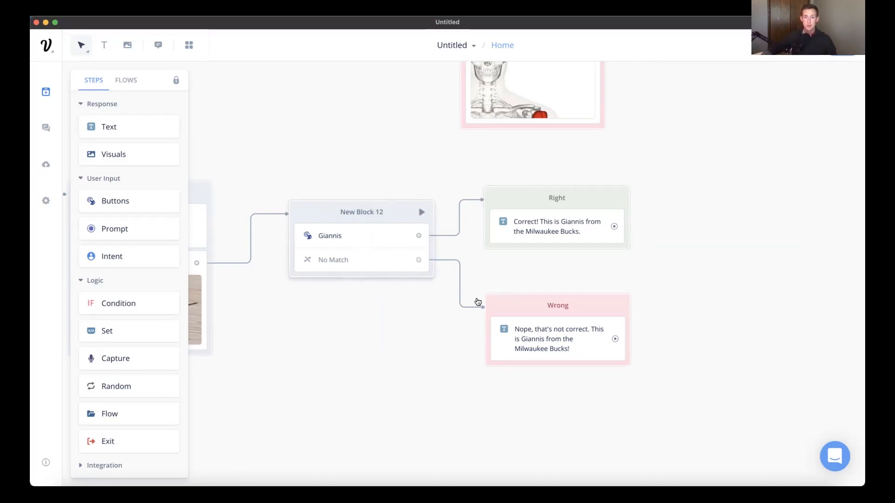
pyautogui.scroll(-5, 674, 261)
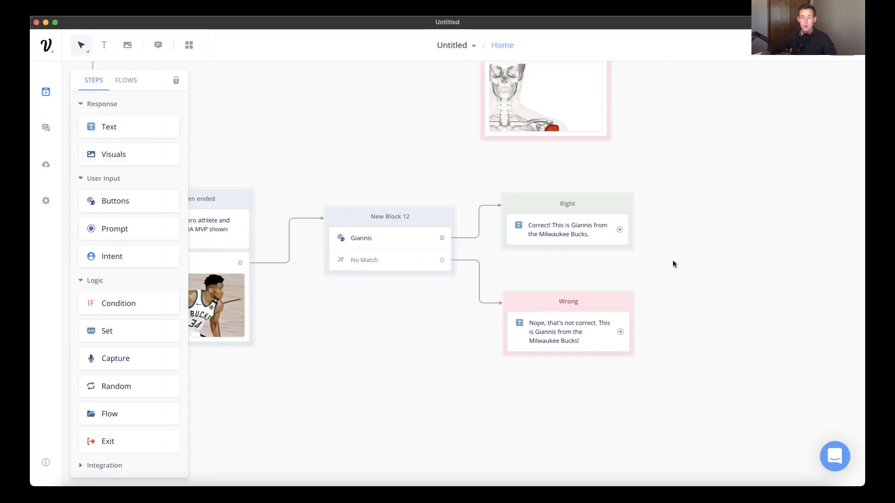
pyautogui.scroll(-3, 672, 261)
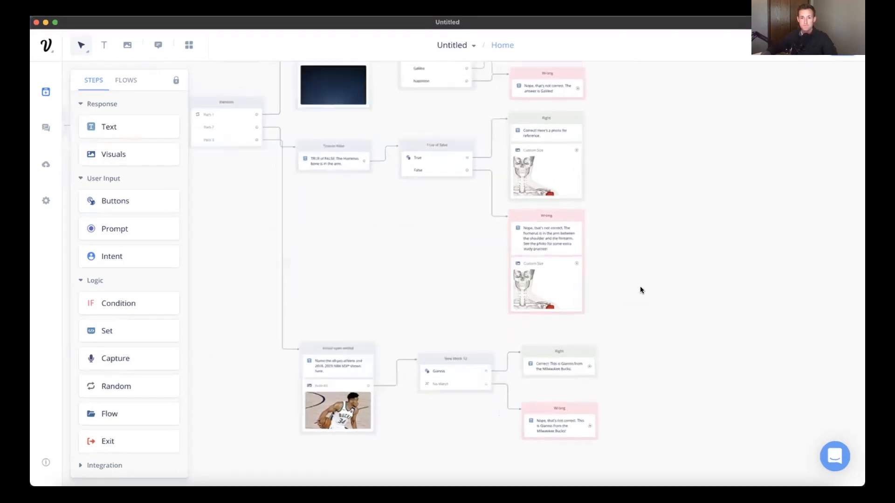
pyautogui.scroll(-3, 626, 306)
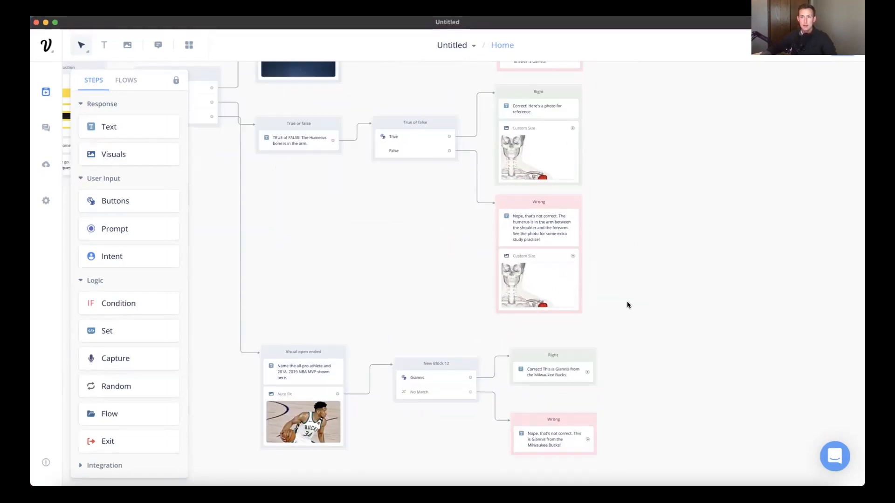
pyautogui.scroll(2, 626, 307)
pyautogui.scroll(-3, 627, 305)
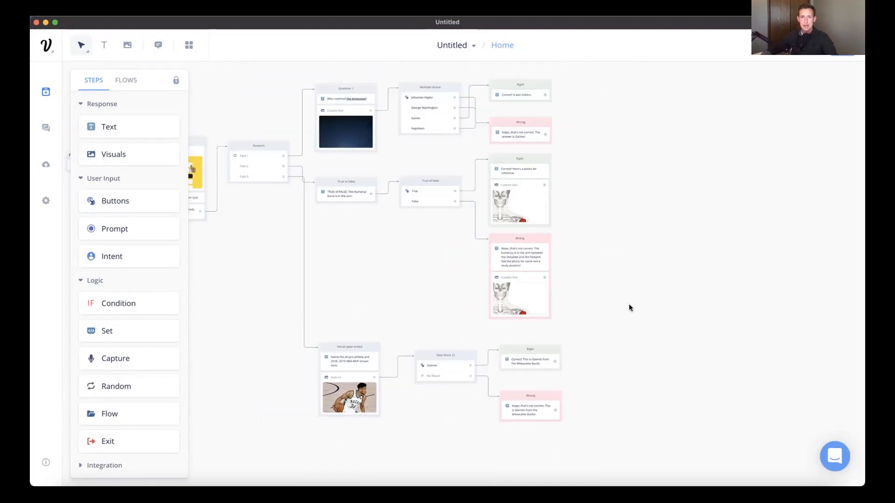
pyautogui.hscroll(-3, 628, 305)
pyautogui.hscroll(-2, 582, 326)
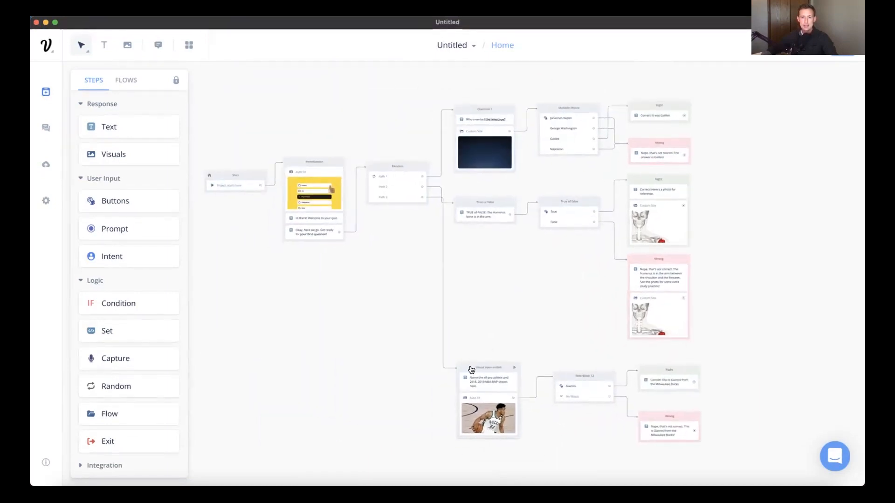
# - Start a test from the Visual open ended block and answer the question with "Giannis"
pyautogui.scroll(5, 515, 359)
pyautogui.scroll(-2, 515, 360)
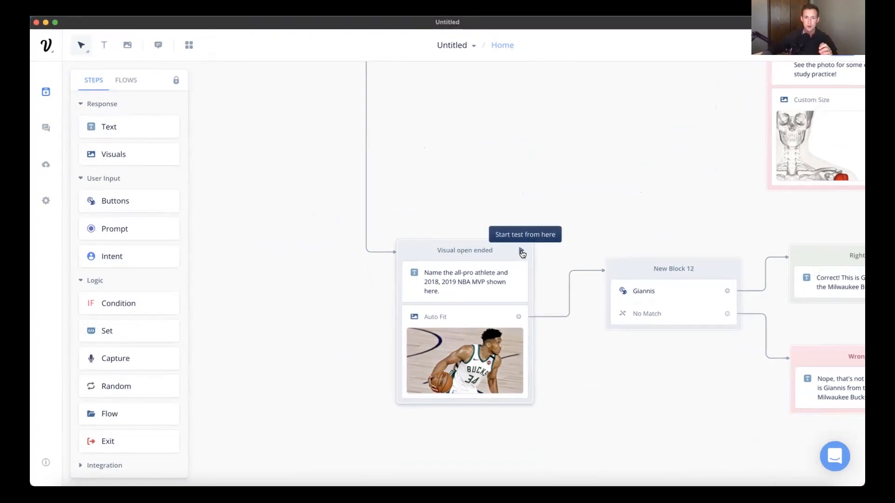
pyautogui.click(522, 252)
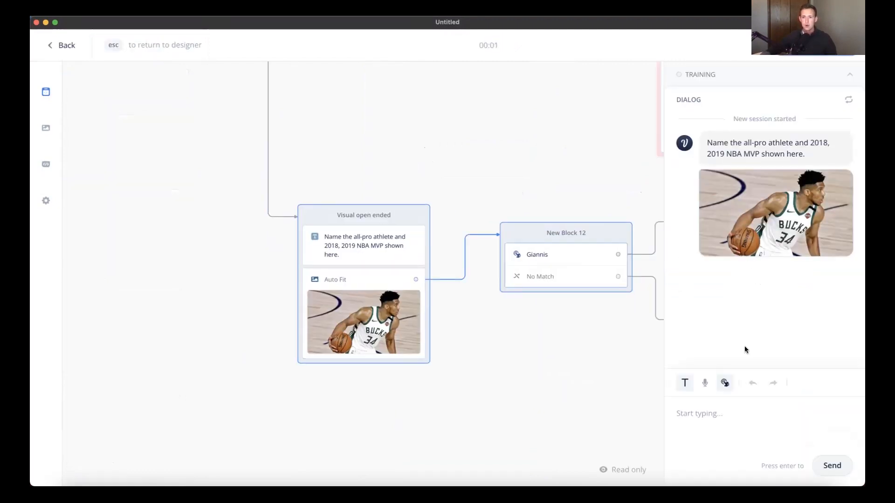
pyautogui.click(700, 427)
pyautogui.write('Giannis')
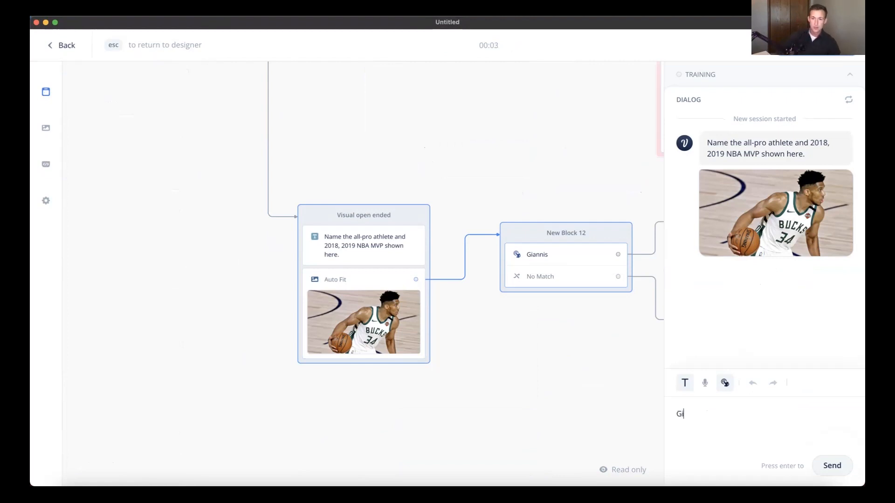
pyautogui.press('Return')
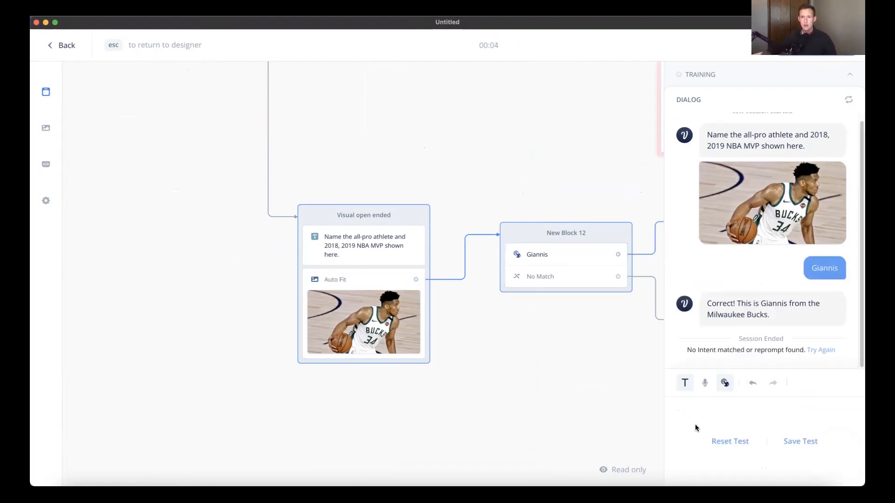
# - Restart the open-ended question test, answer it with "Durant", and return to the designer
pyautogui.click(734, 443)
pyautogui.click(414, 219)
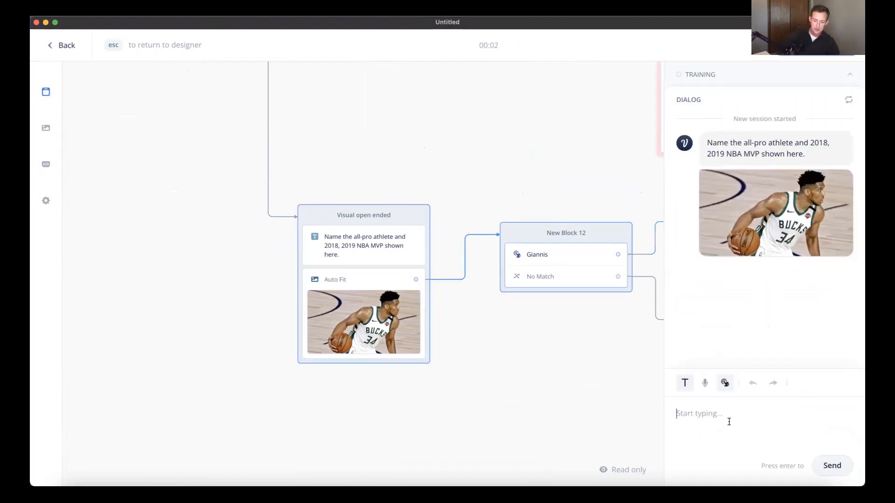
pyautogui.write('Durant')
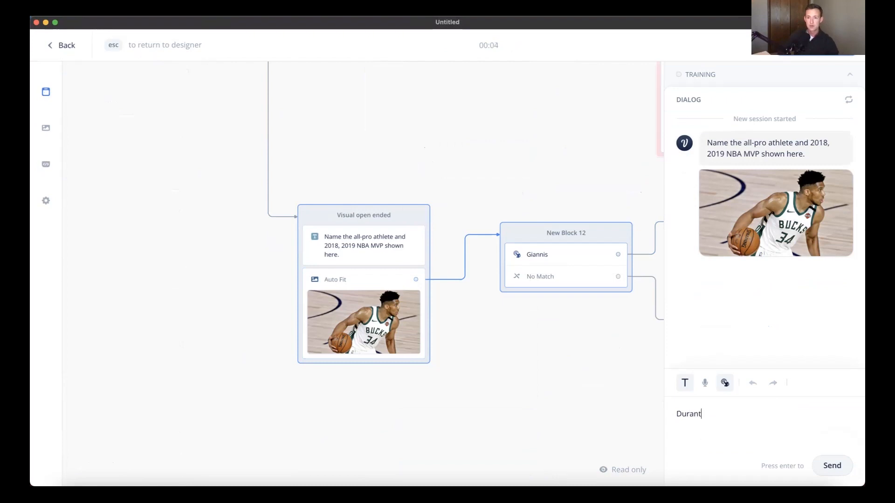
pyautogui.press('Return')
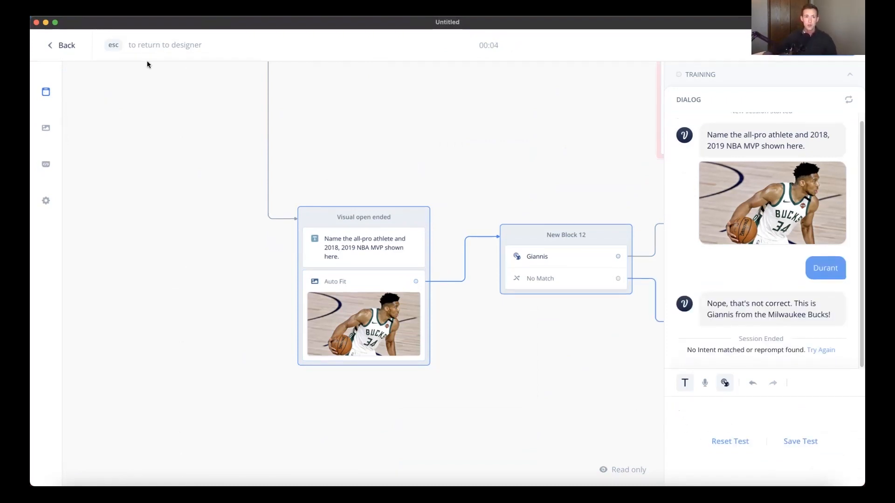
pyautogui.click(114, 44)
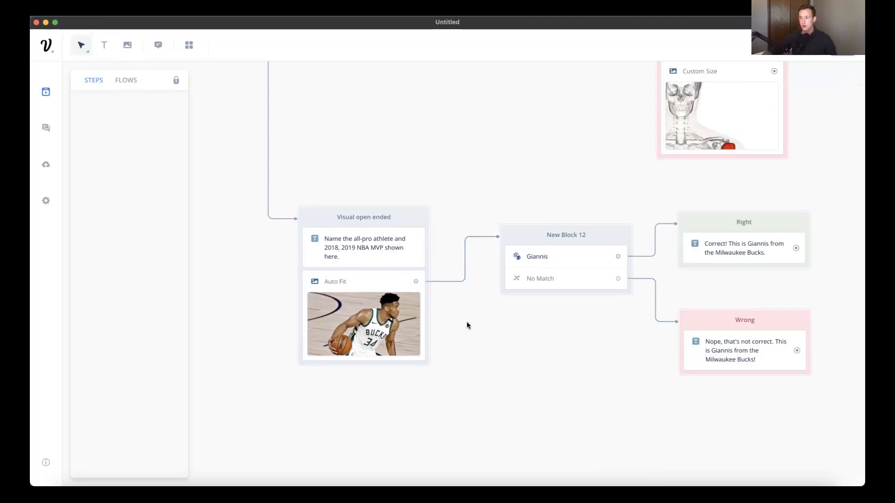
# - Rename the project to "Quiz"
pyautogui.scroll(-5, 488, 298)
pyautogui.scroll(3, 488, 298)
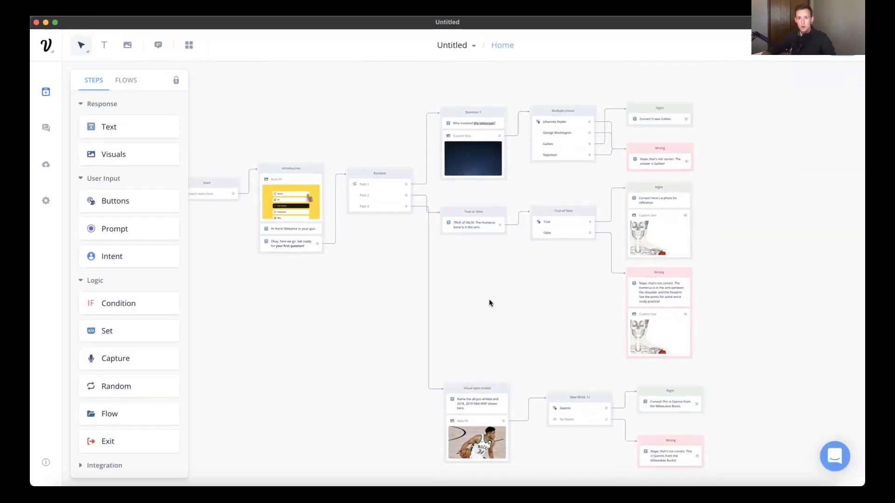
pyautogui.scroll(-3, 697, 133)
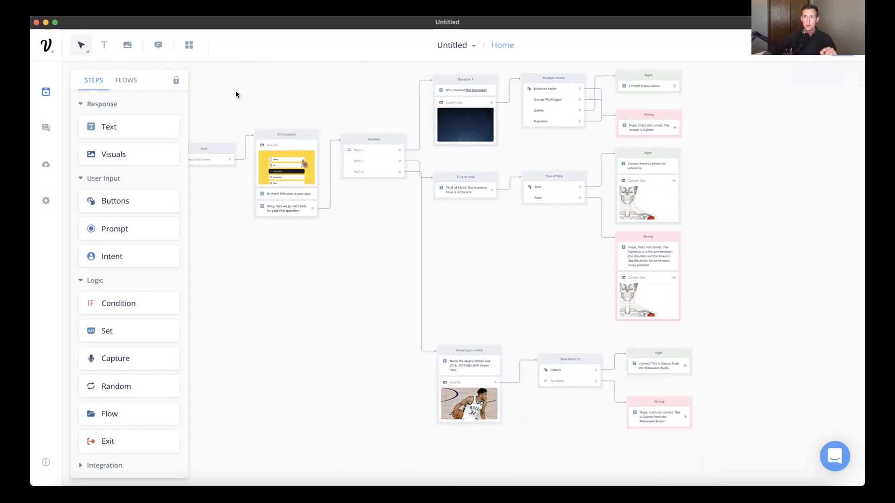
pyautogui.click(466, 45)
pyautogui.write('Quiz')
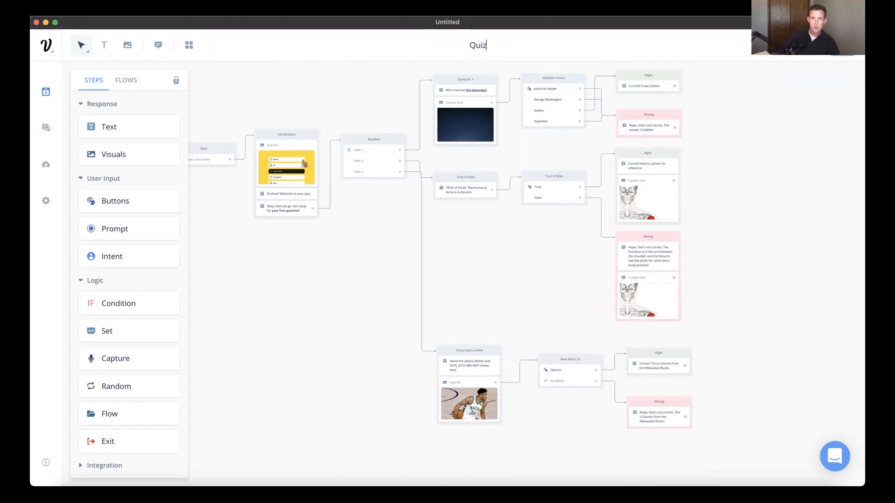
pyautogui.press('Return')
# - Return to the dashboard and open the "SwS - Study Guide" project from the Start with Sam list
pyautogui.click(47, 52)
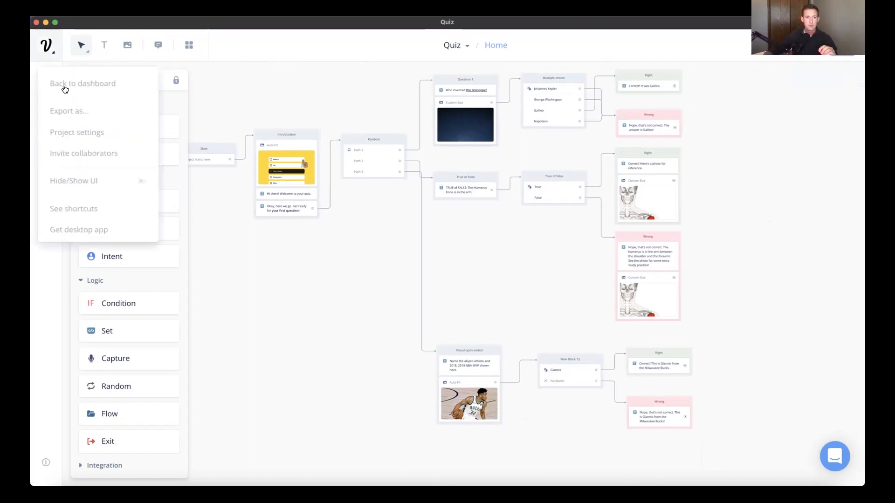
pyautogui.click(74, 90)
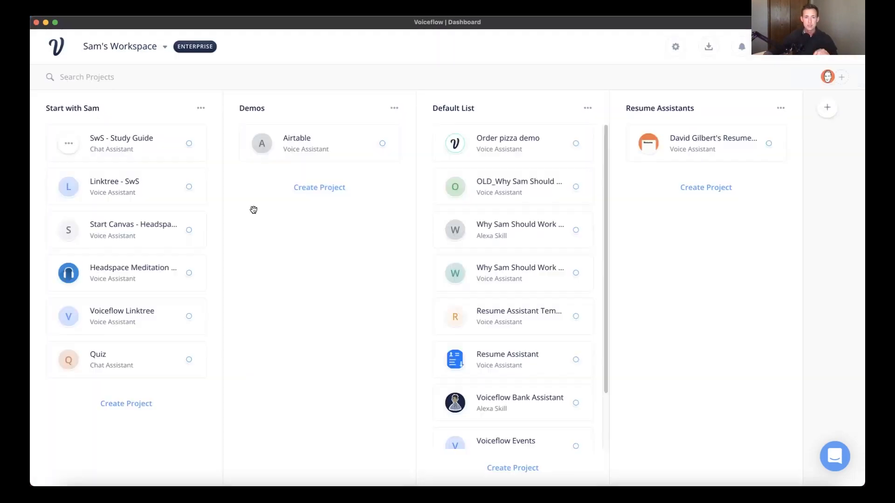
pyautogui.click(142, 145)
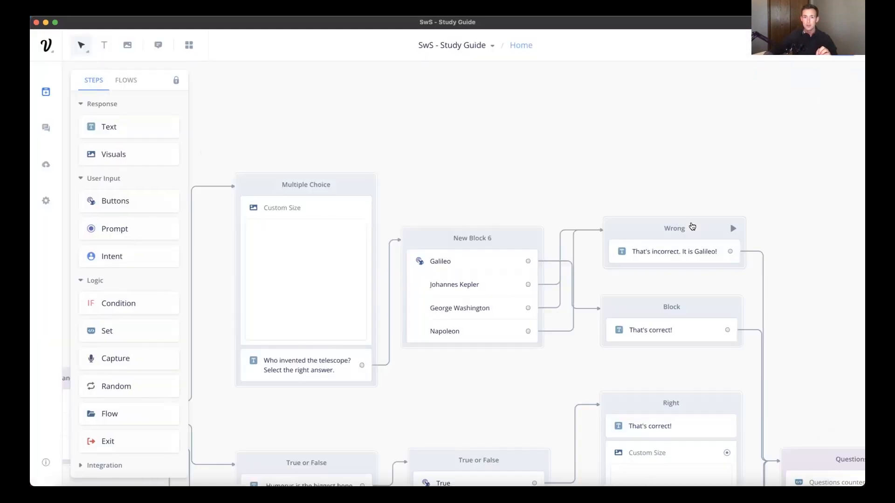
# - Locate the Questions counter block in the study guide flow and collapse the Response and User Input step groups
pyautogui.scroll(-5, 571, 251)
pyautogui.scroll(-5, 572, 252)
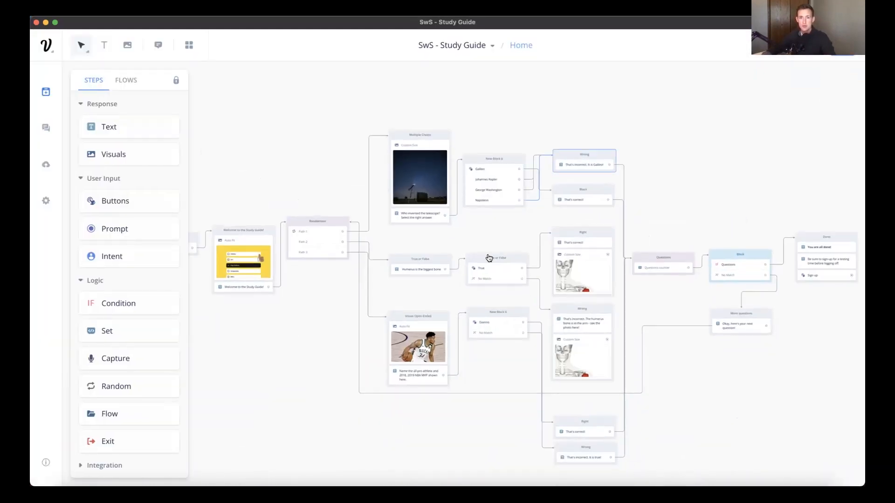
pyautogui.hscroll(5, 483, 262)
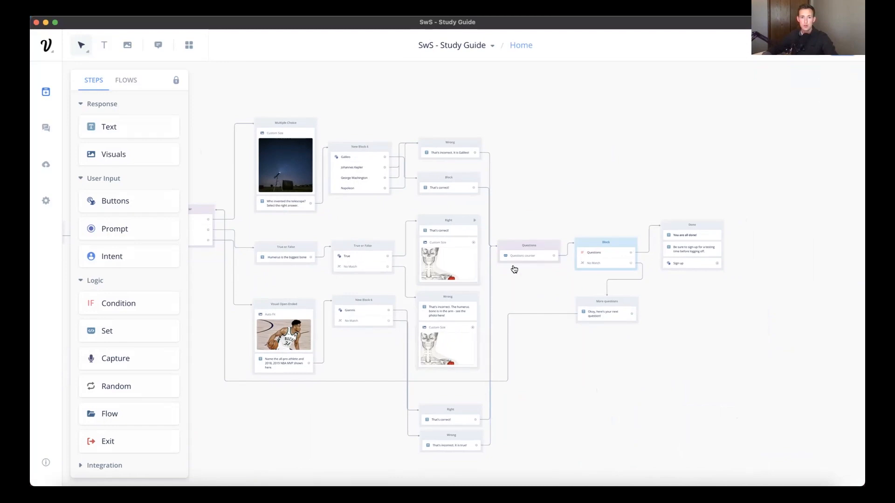
pyautogui.scroll(5, 526, 244)
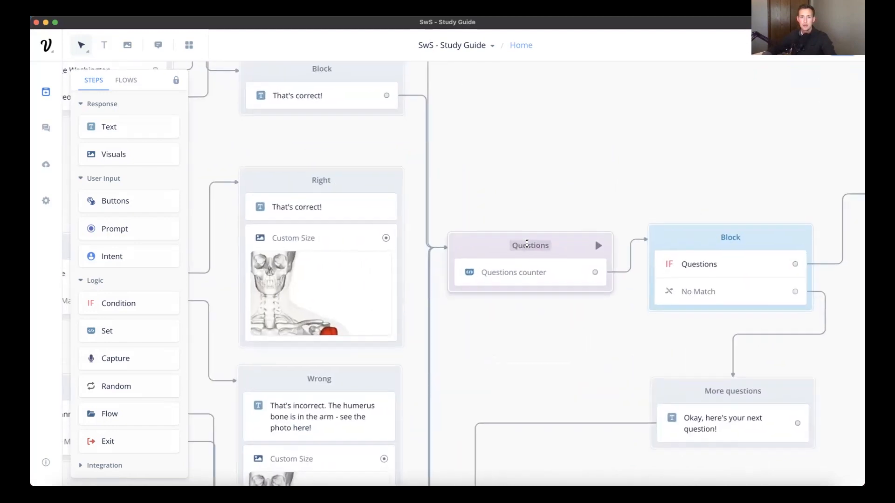
pyautogui.hscroll(2, 526, 245)
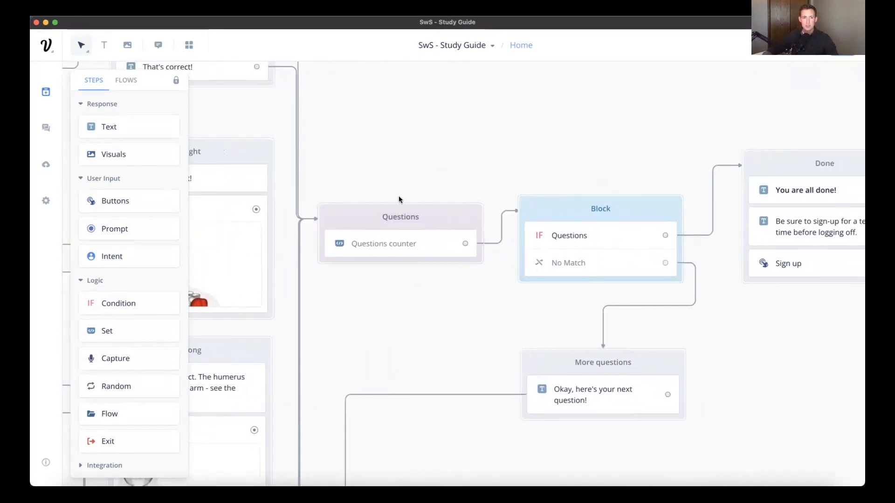
pyautogui.click(83, 105)
pyautogui.click(79, 119)
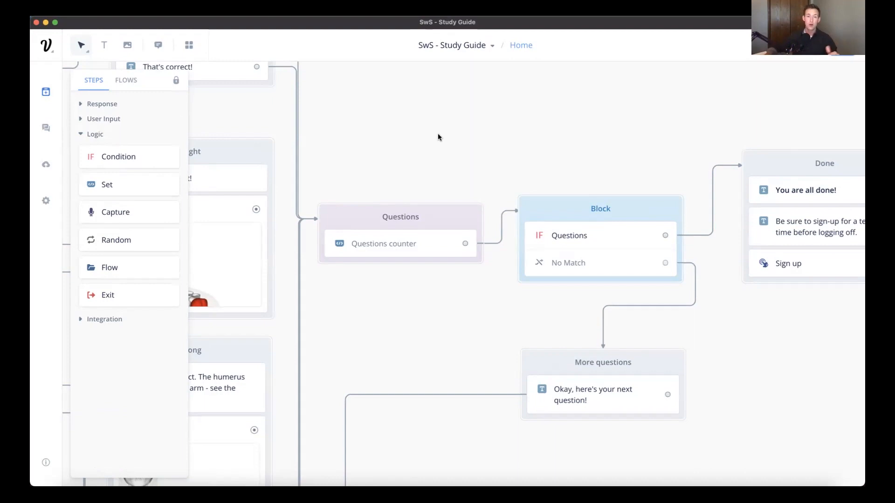
# - Inspect the Set step in the Questions block, including its value expression and the variables it can apply to
pyautogui.click(443, 220)
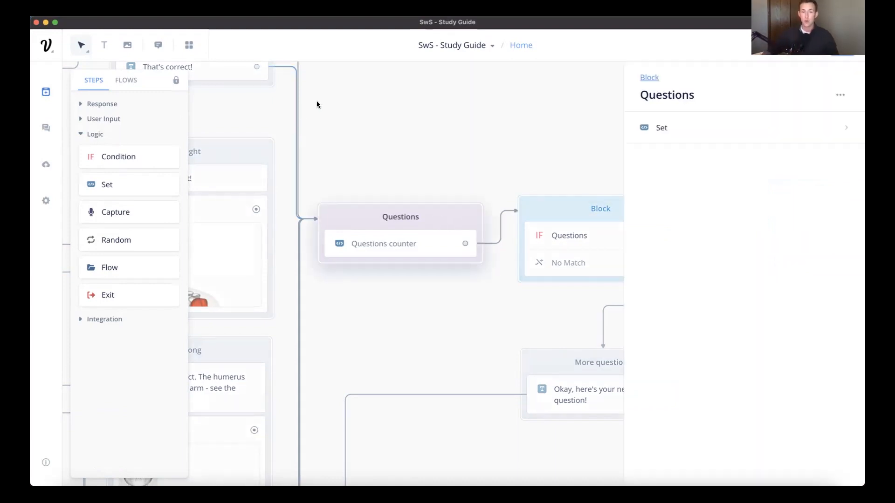
pyautogui.click(682, 128)
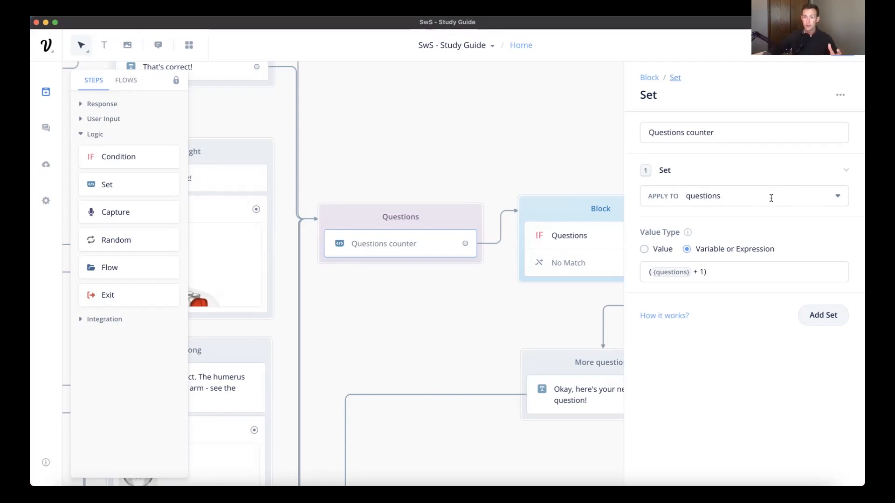
pyautogui.click(808, 198)
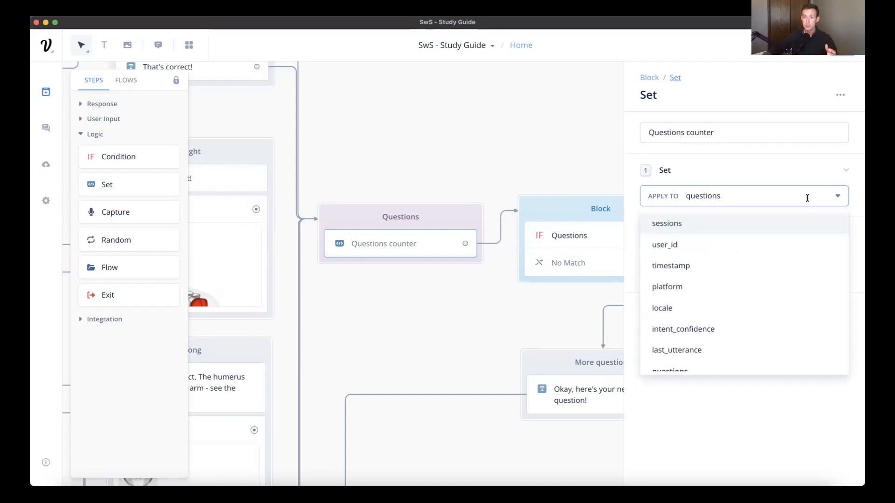
pyautogui.click(752, 170)
pyautogui.click(751, 169)
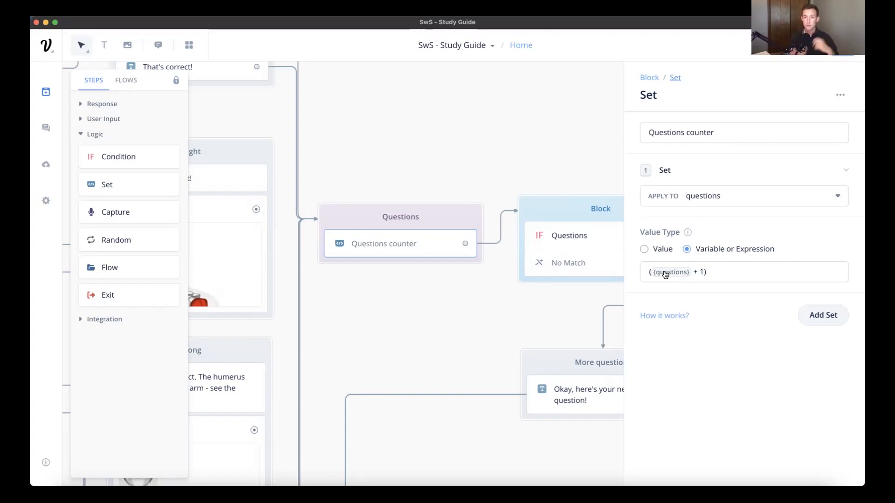
pyautogui.click(548, 174)
# - Trace how the answer responses lead into the Questions counter and inspect the condition in the block after it
pyautogui.scroll(-5, 575, 183)
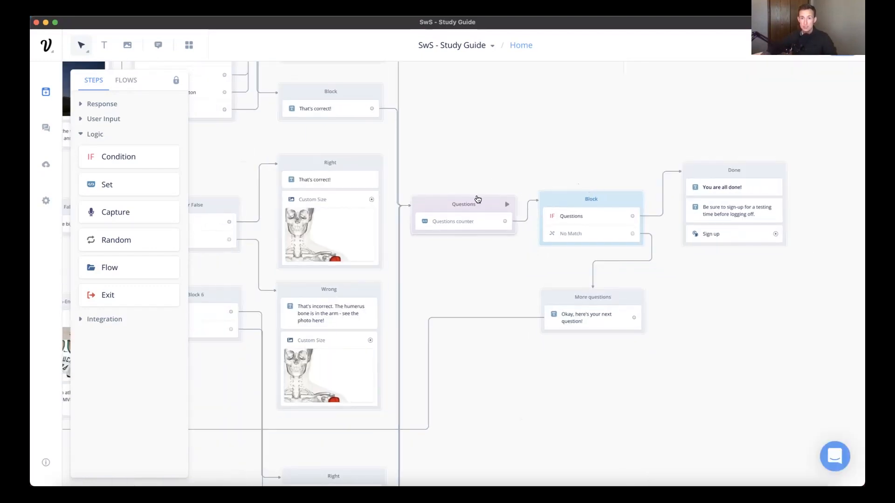
pyautogui.hscroll(-2, 482, 221)
pyautogui.scroll(1, 482, 222)
pyautogui.scroll(-2, 483, 221)
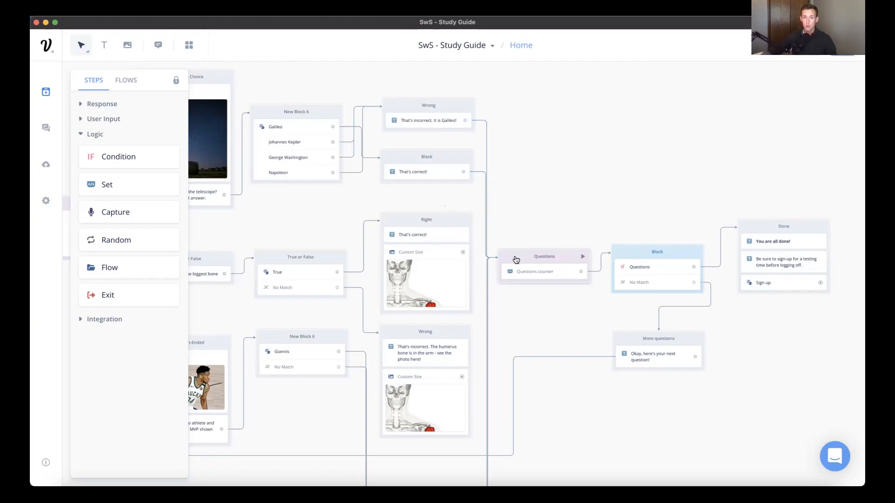
pyautogui.scroll(5, 544, 255)
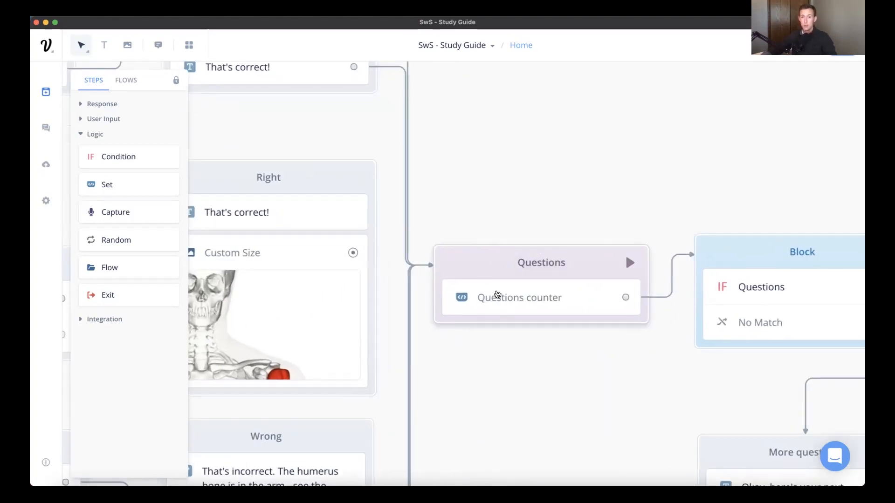
pyautogui.hscroll(5, 563, 290)
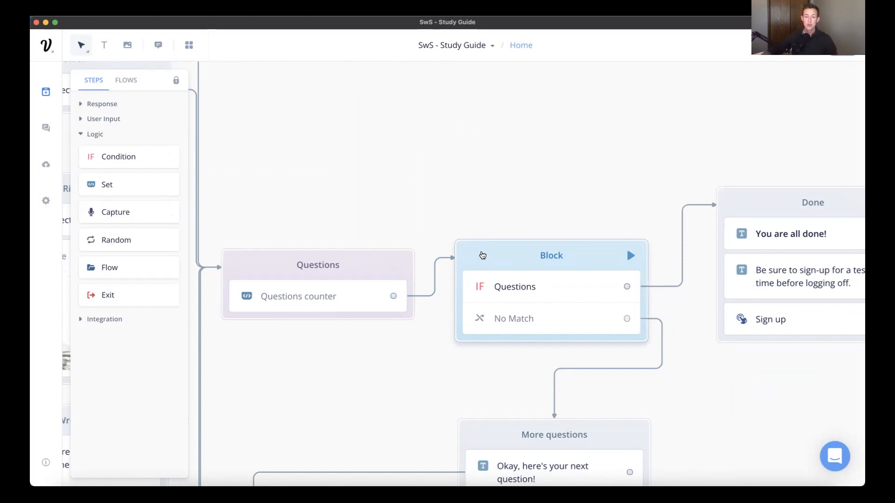
pyautogui.click(491, 256)
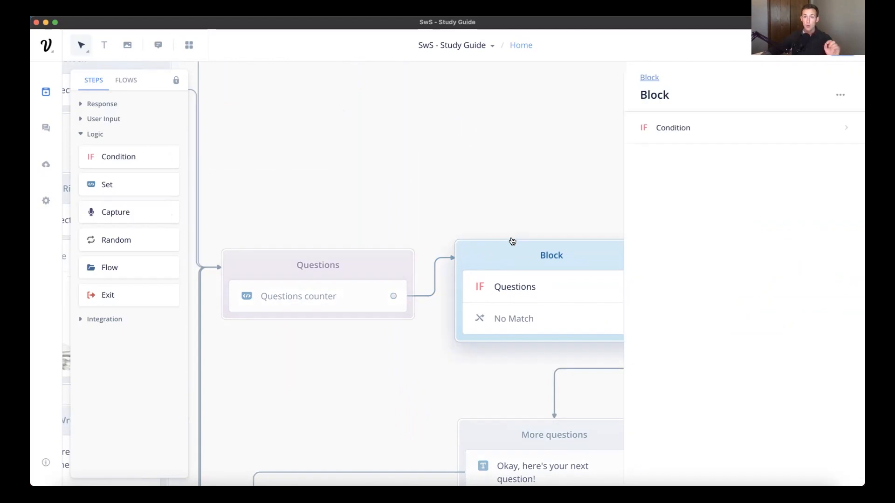
pyautogui.click(688, 131)
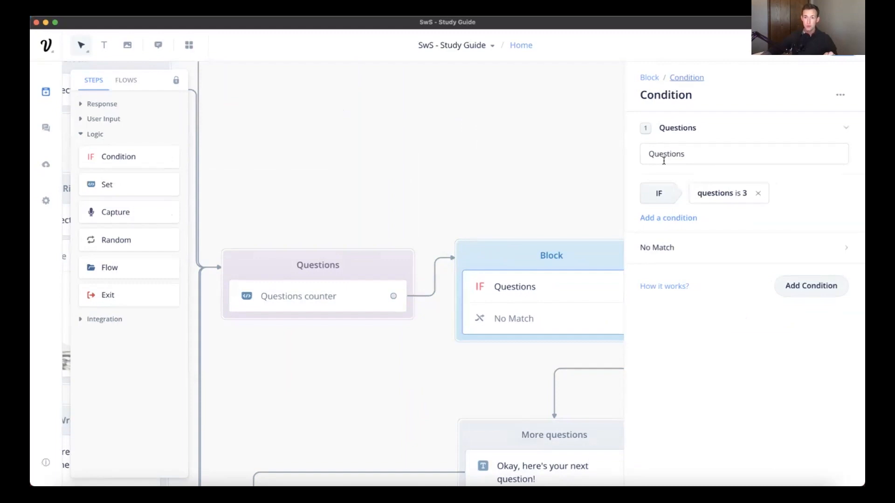
pyautogui.click(516, 195)
pyautogui.moveTo(603, 206); pyautogui.dragTo(513, 194)
# - Examine the condition's two outcomes, the Done block and the More questions block that loops back to the Randomizer
pyautogui.scroll(-3, 516, 194)
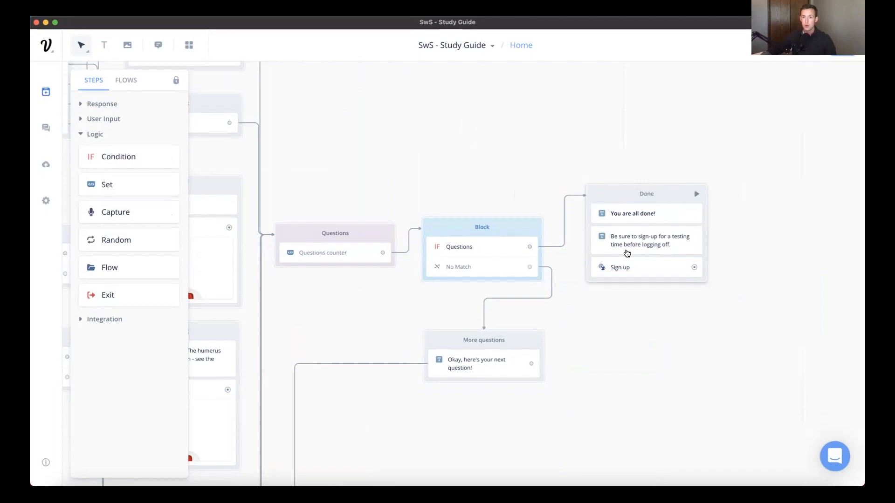
pyautogui.scroll(-1, 504, 297)
pyautogui.scroll(-4, 505, 297)
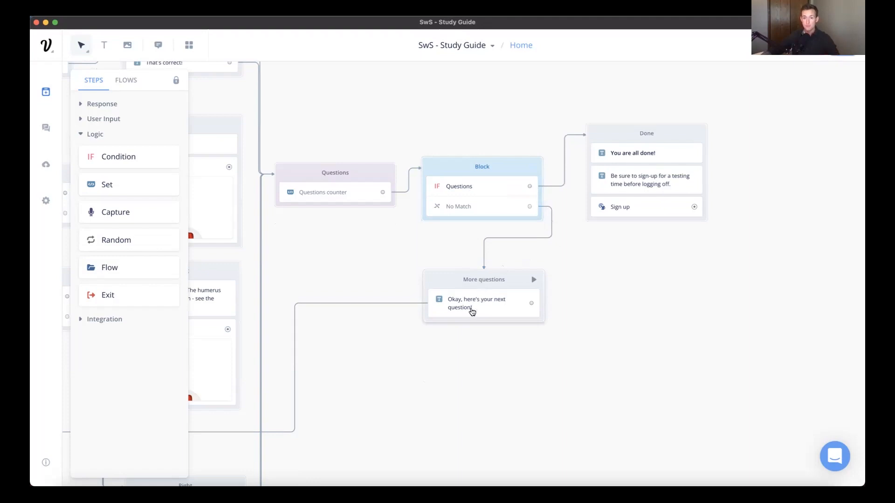
pyautogui.scroll(-10, 471, 311)
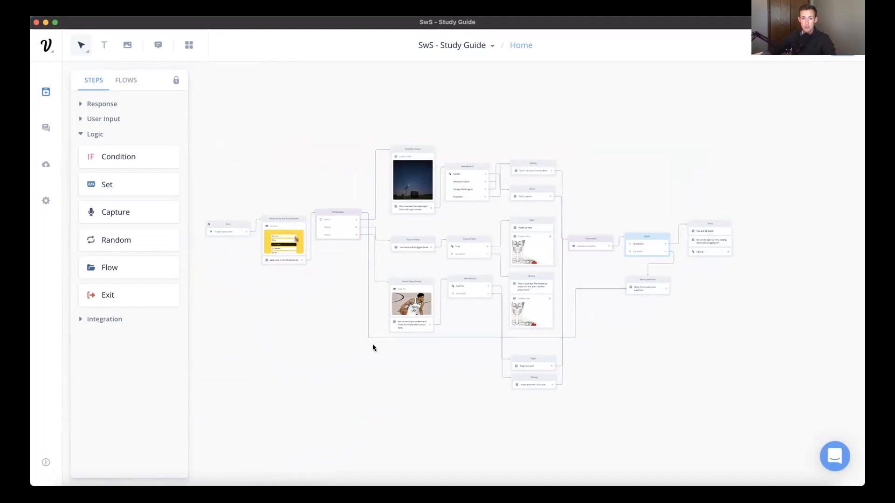
# - Inspect the Random step in the Randomizer block and its No duplicates option
pyautogui.scroll(5, 340, 222)
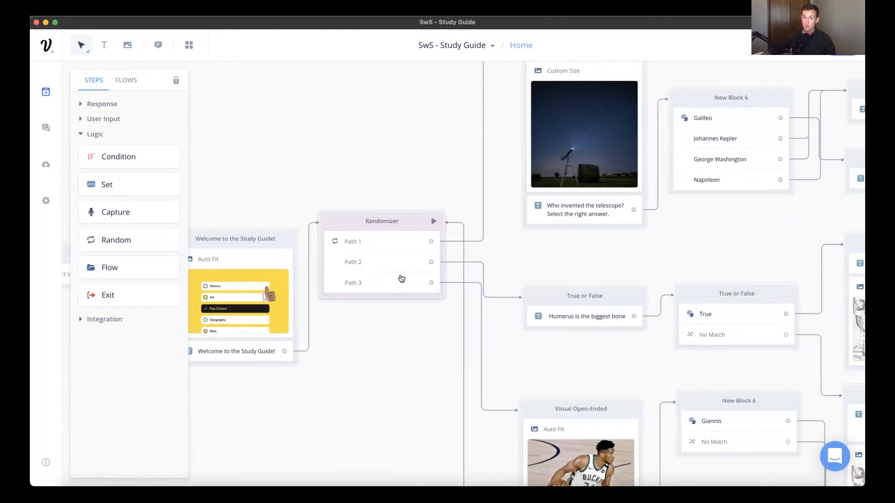
pyautogui.click(415, 225)
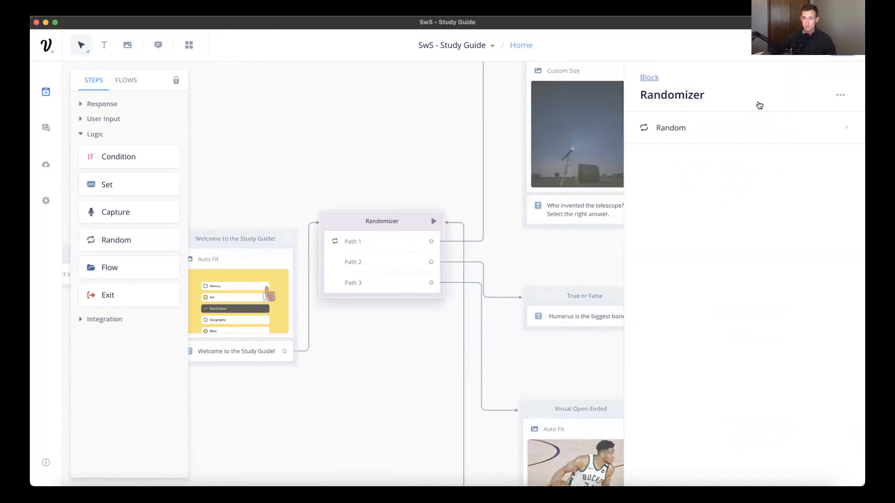
pyautogui.click(698, 134)
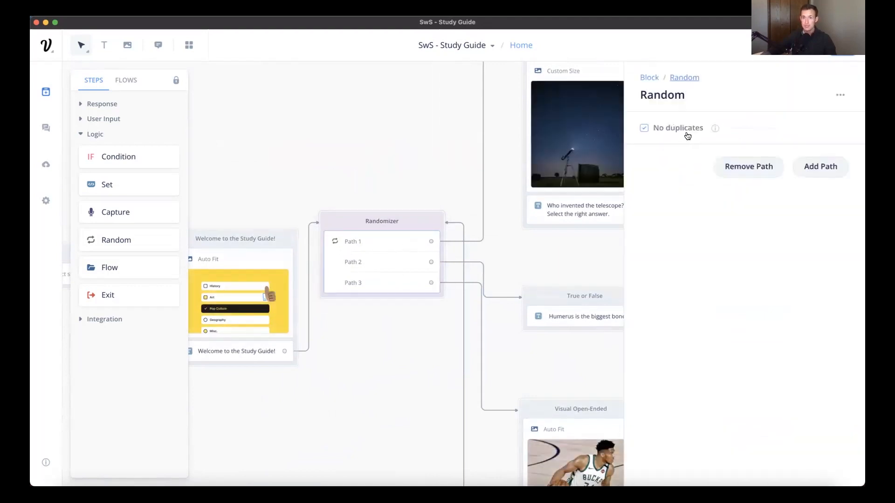
pyautogui.click(421, 167)
# - Follow the flow from the Randomizer through the question branches to the Questions counter and its condition
pyautogui.scroll(-1, 421, 167)
pyautogui.scroll(-3, 421, 167)
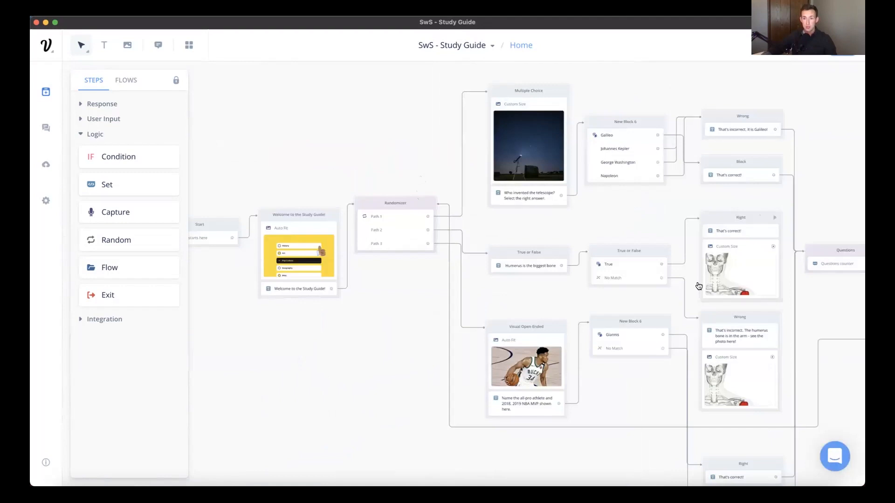
pyautogui.hscroll(6, 619, 278)
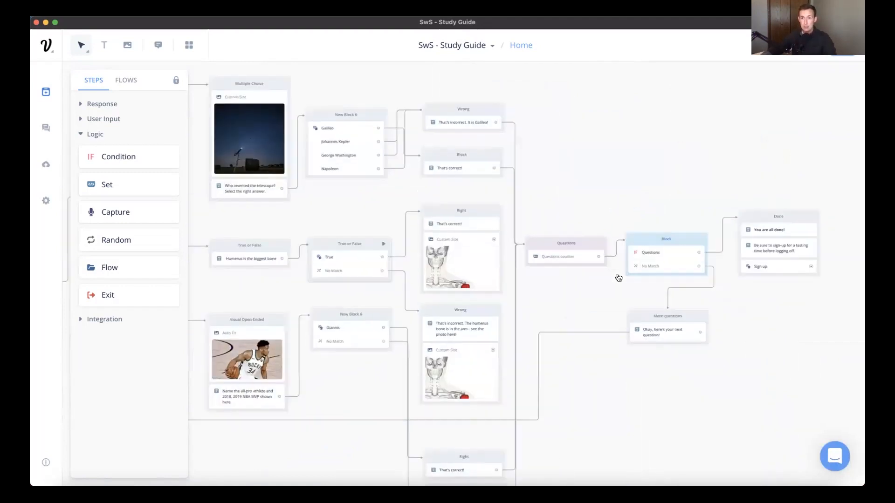
pyautogui.scroll(5, 611, 244)
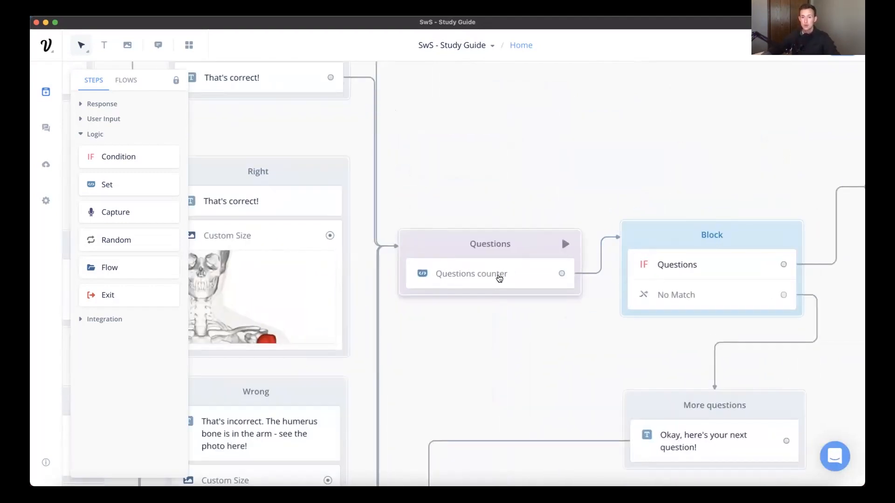
pyautogui.hscroll(3, 499, 278)
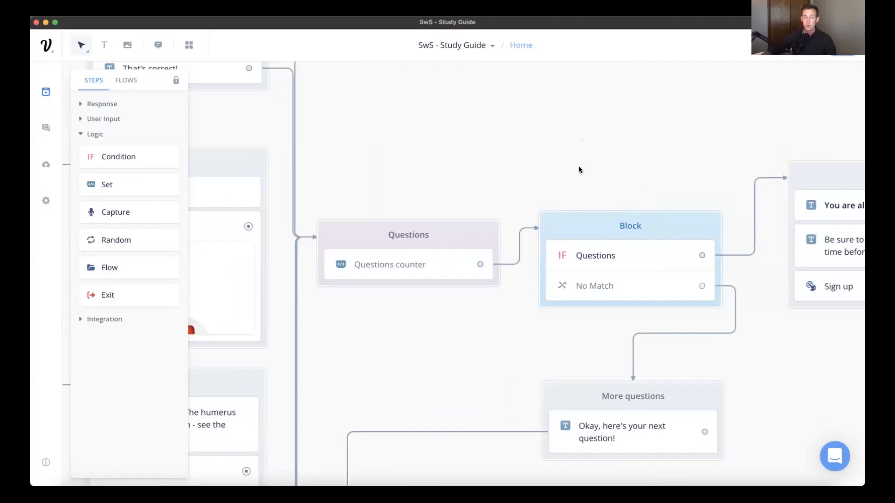
# - Review the question branches leading into the Questions block and inspect the variable and expression of its Questions counter Set step
pyautogui.scroll(-5, 556, 155)
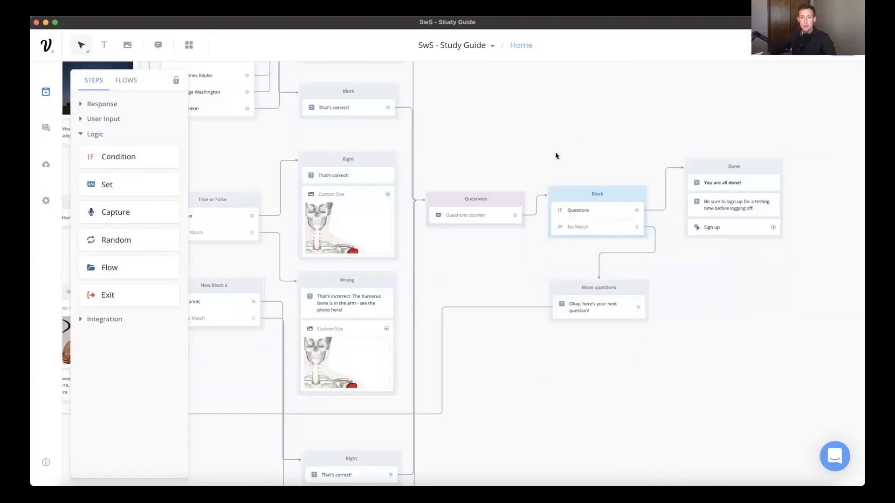
pyautogui.scroll(2, 556, 155)
pyautogui.hscroll(-3, 555, 156)
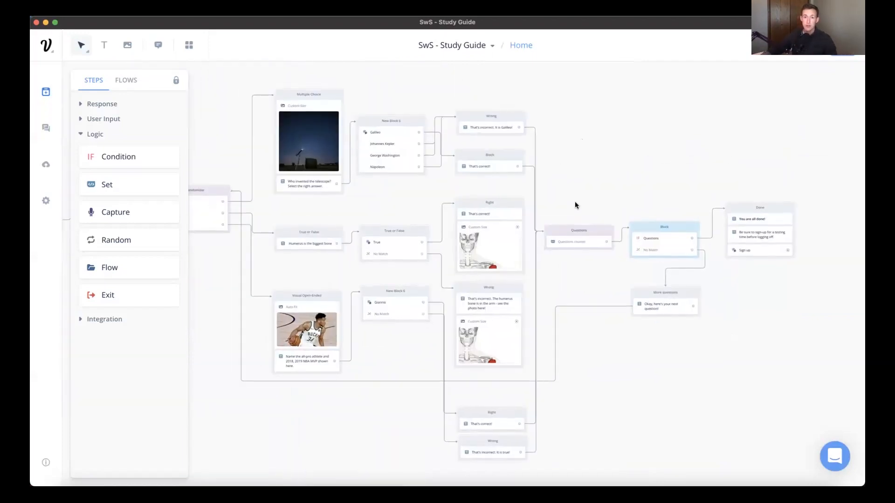
pyautogui.moveTo(596, 234)
pyautogui.click(609, 232)
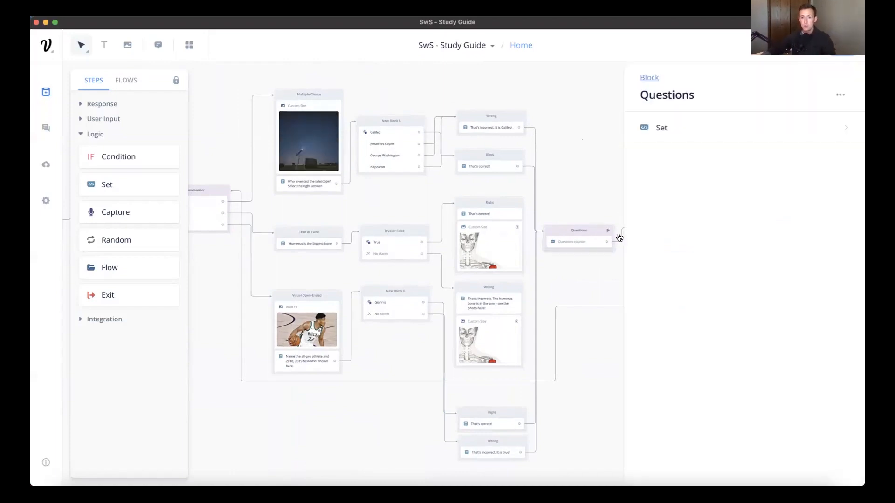
pyautogui.click(687, 133)
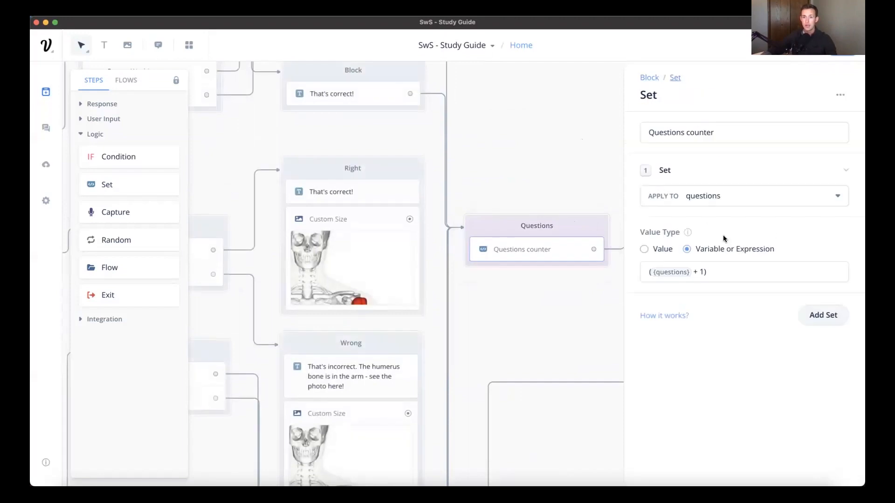
pyautogui.click(551, 176)
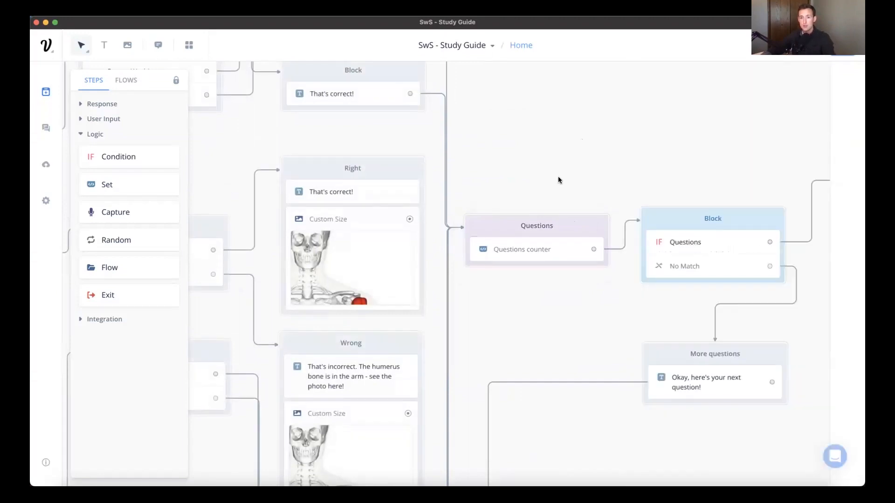
# - Inspect the Questions rule of the Condition step in the block after the Questions counter
pyautogui.hscroll(3, 578, 187)
pyautogui.click(608, 225)
pyautogui.click(700, 135)
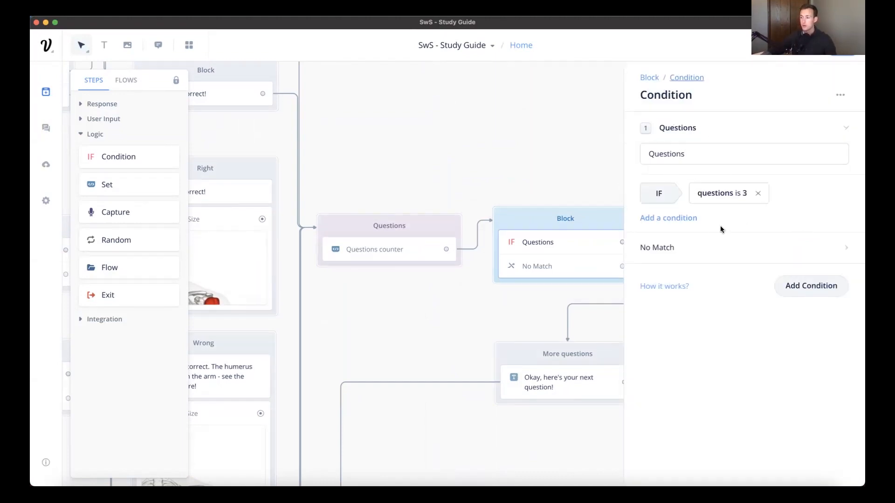
pyautogui.click(474, 145)
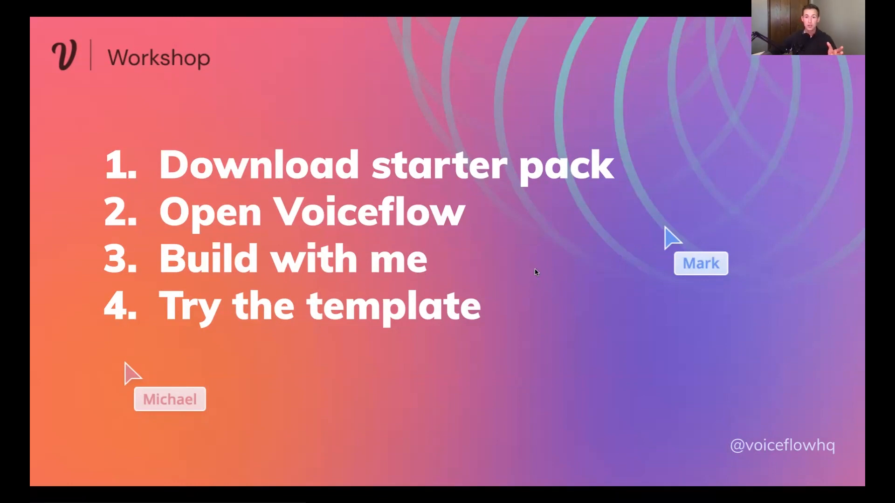
pyautogui.click(529, 281)
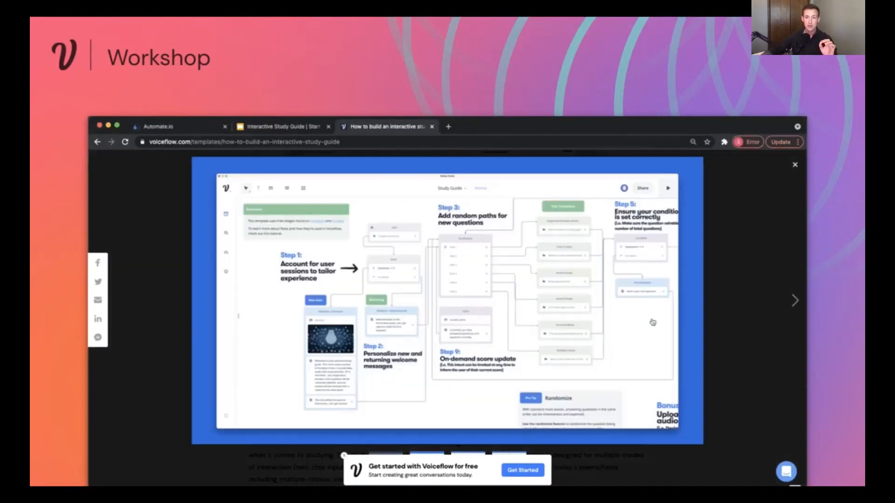
pyautogui.click(795, 301)
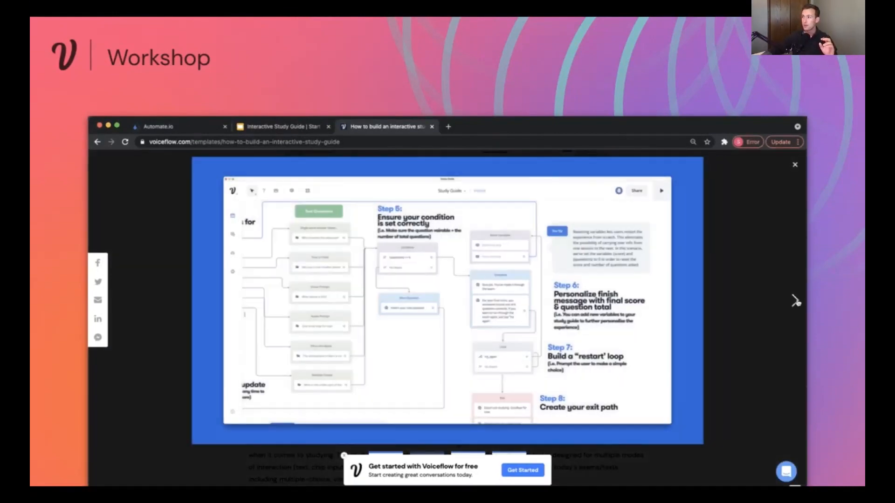
pyautogui.click(795, 300)
pyautogui.click(796, 301)
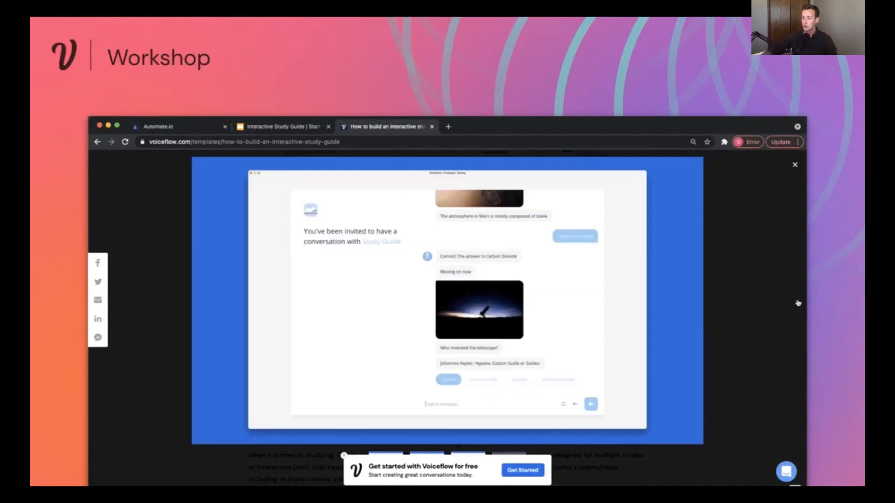
pyautogui.press('Escape')
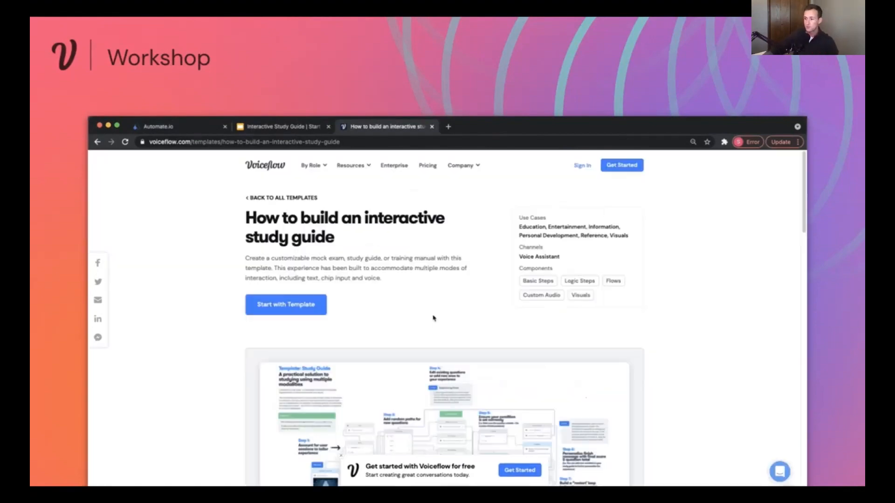
pyautogui.scroll(-2, 433, 318)
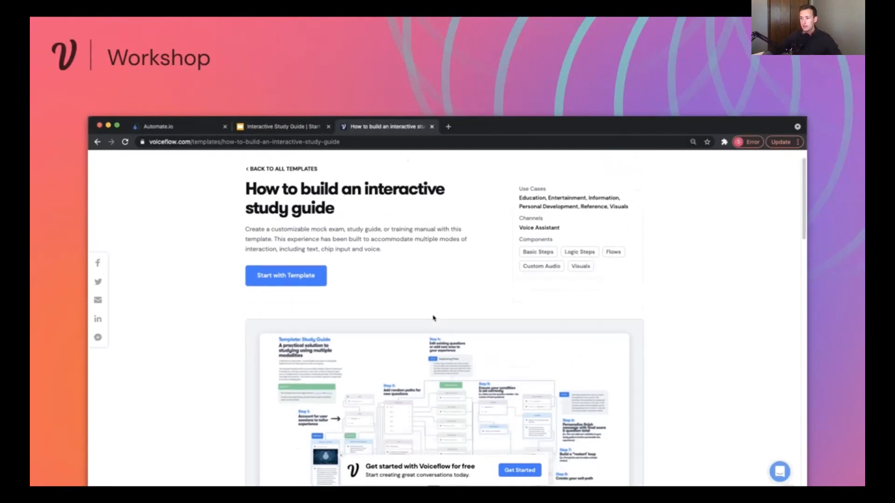
pyautogui.scroll(-3, 433, 319)
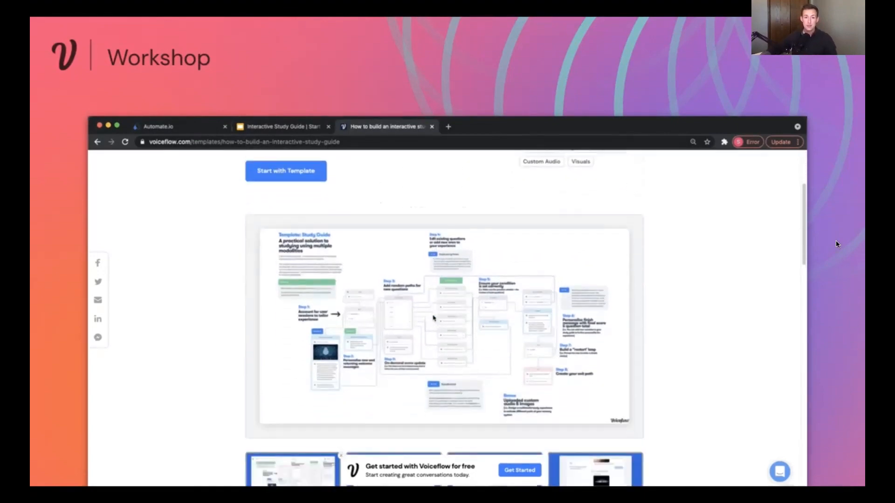
pyautogui.scroll(-5, 678, 247)
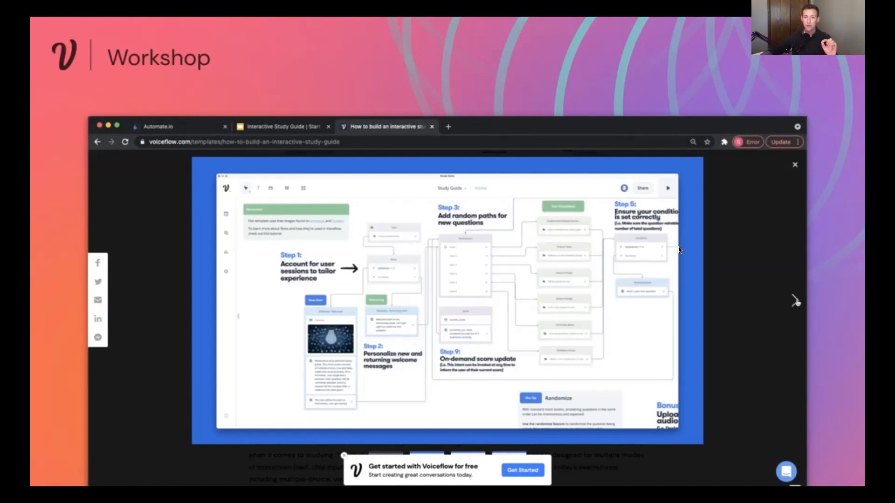
pyautogui.click(795, 302)
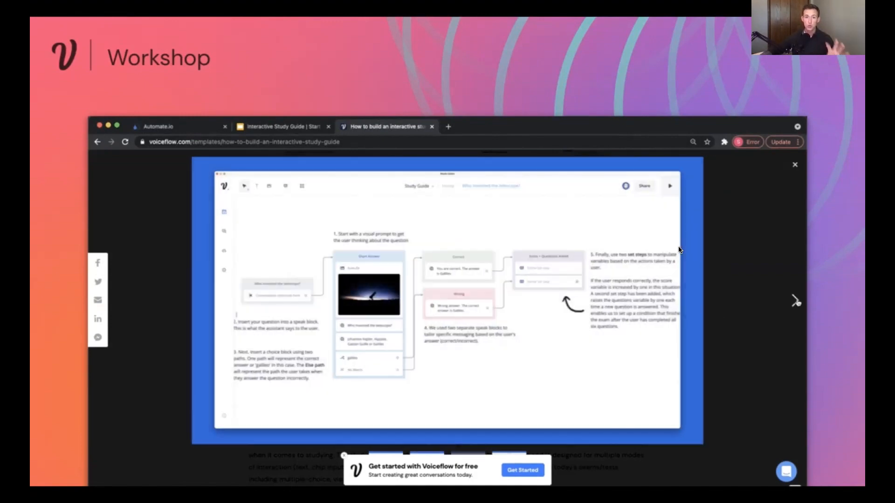
pyautogui.click(796, 302)
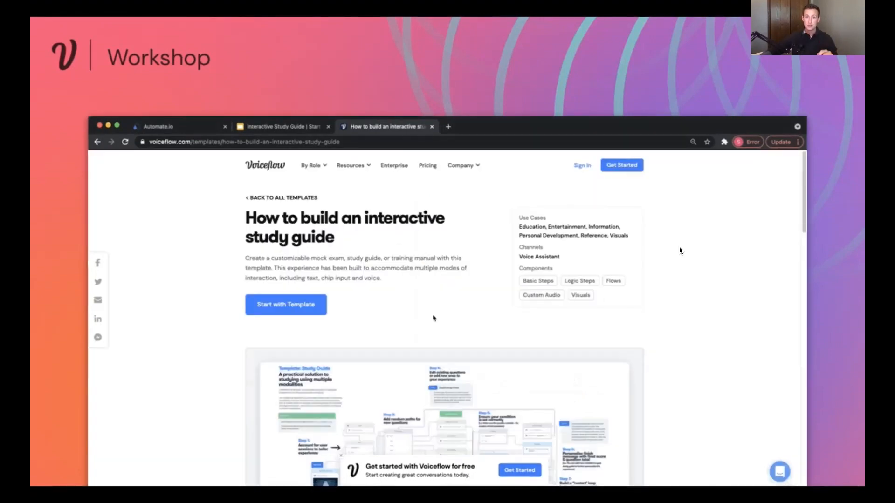
pyautogui.scroll(-2, 432, 318)
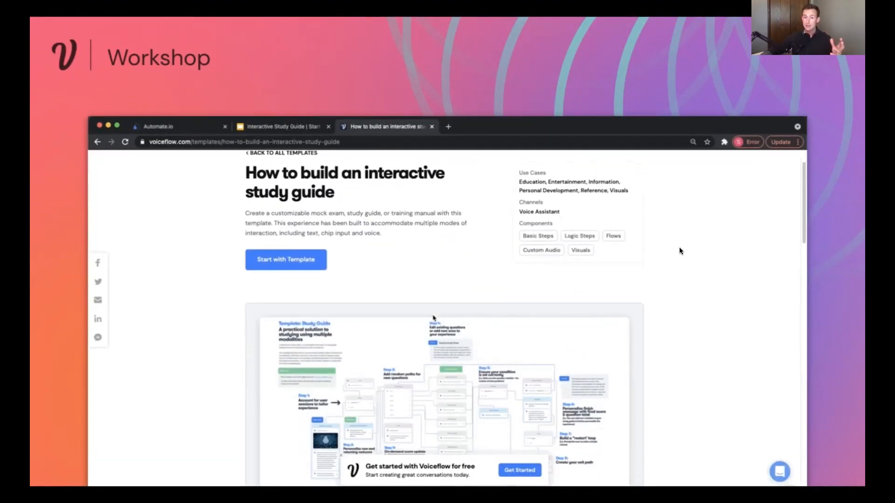
pyautogui.scroll(-5, 433, 318)
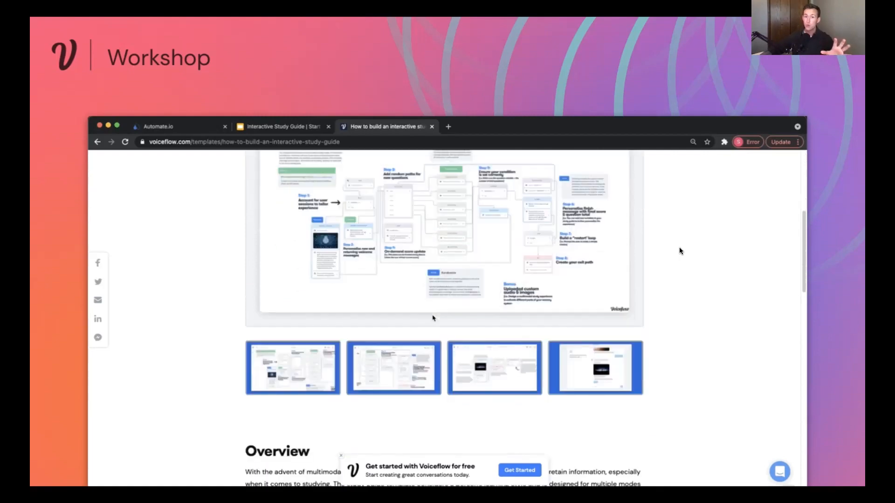
pyautogui.scroll(-1, 433, 318)
pyautogui.click(315, 337)
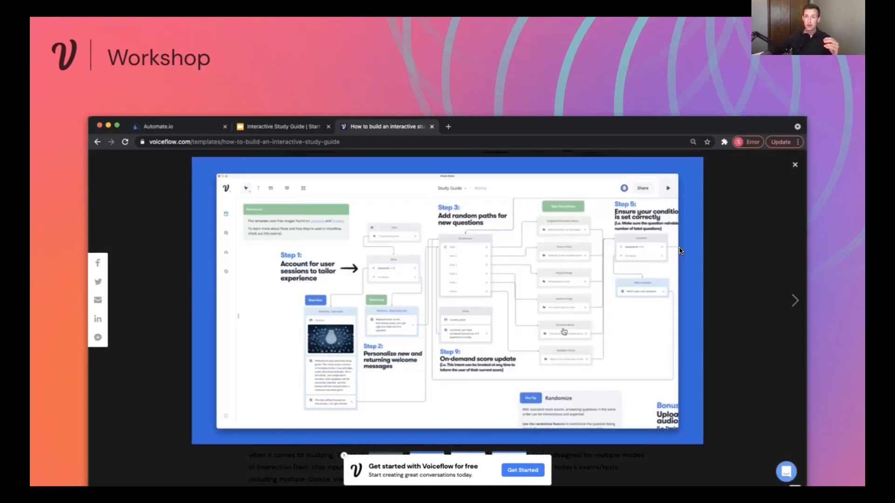
pyautogui.click(797, 302)
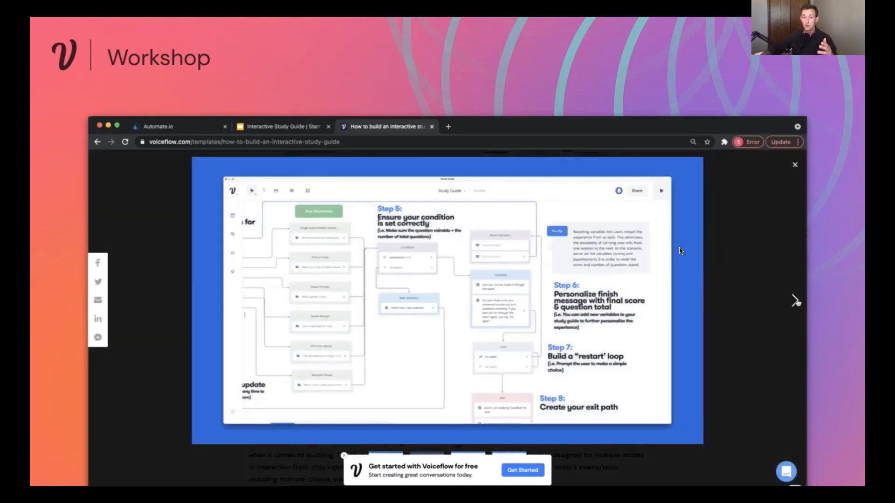
pyautogui.click(797, 302)
pyautogui.click(796, 302)
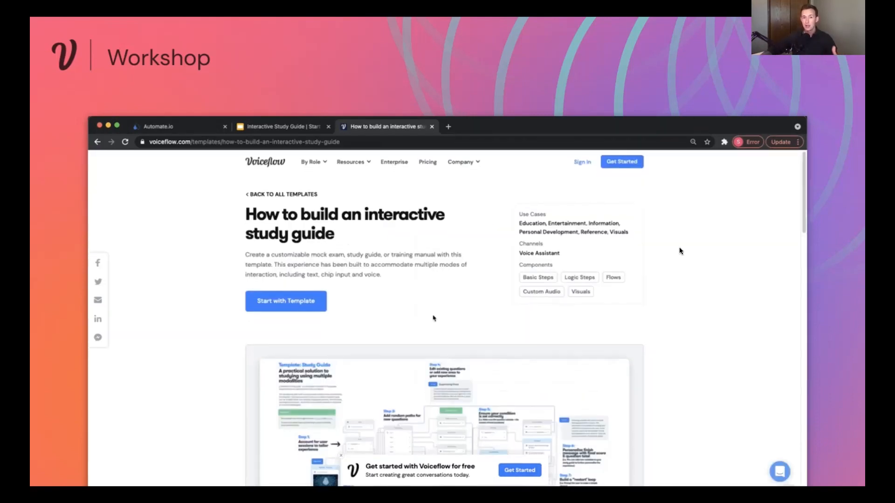
pyautogui.scroll(-3, 679, 250)
pyautogui.scroll(-2, 680, 251)
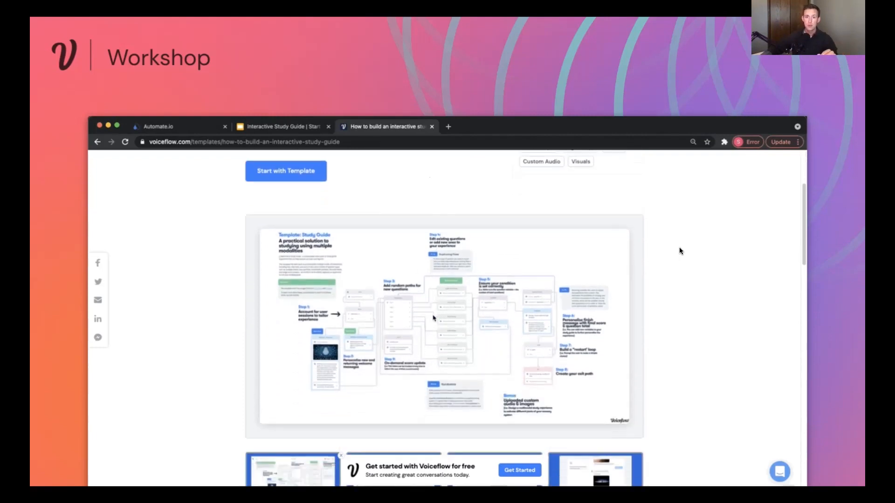
pyautogui.scroll(-3, 679, 251)
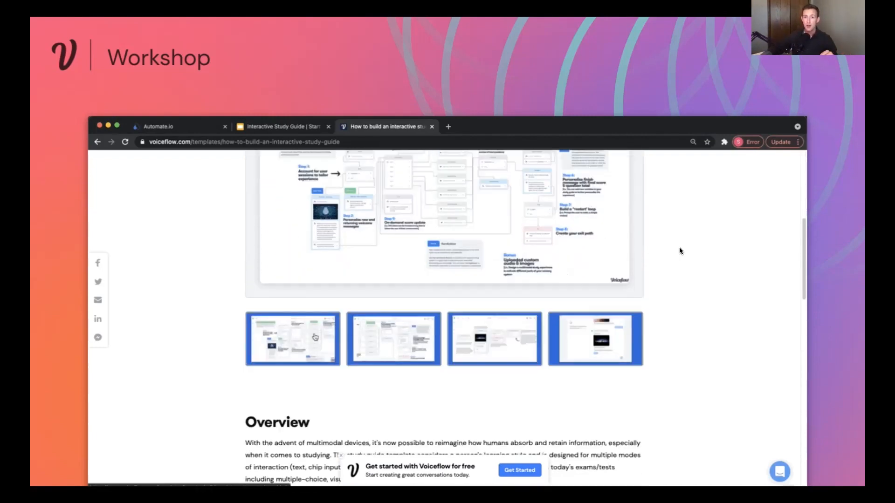
pyautogui.click(316, 337)
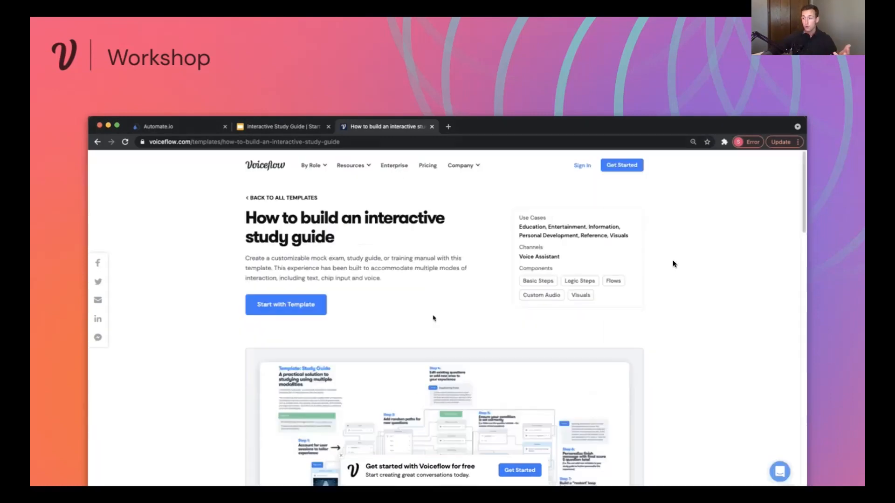
pyautogui.scroll(-2, 433, 318)
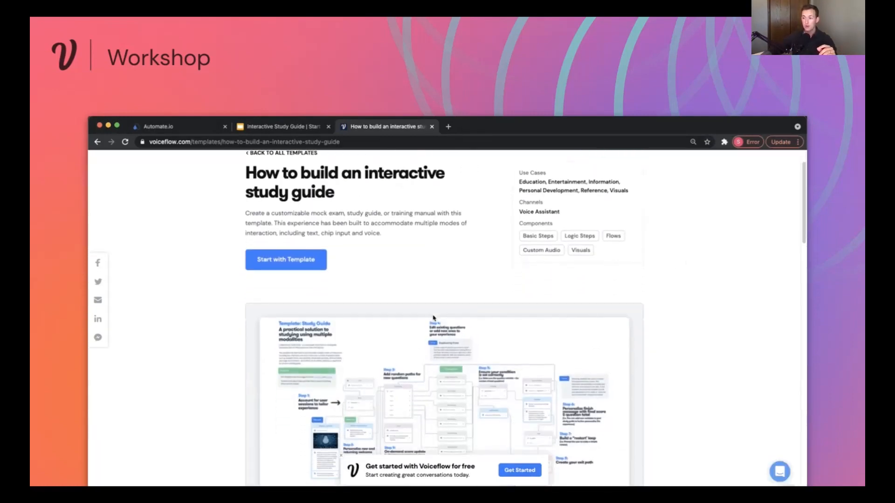
pyautogui.scroll(-6, 434, 318)
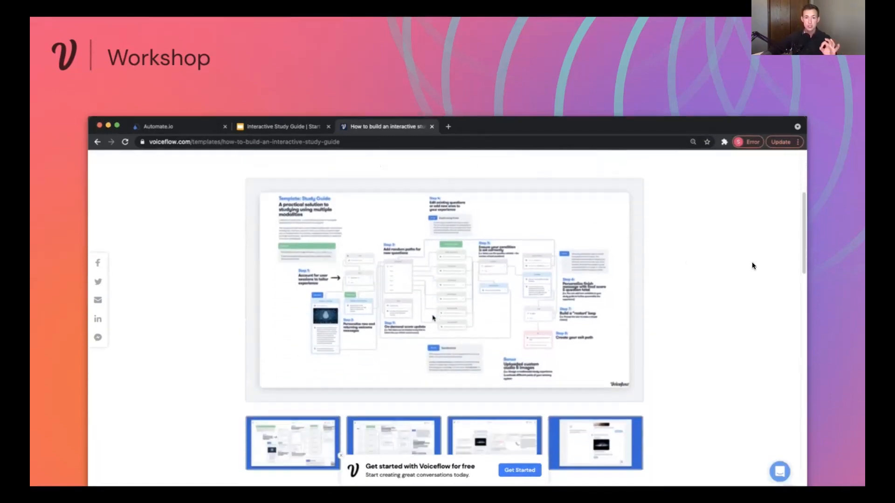
pyautogui.click(315, 336)
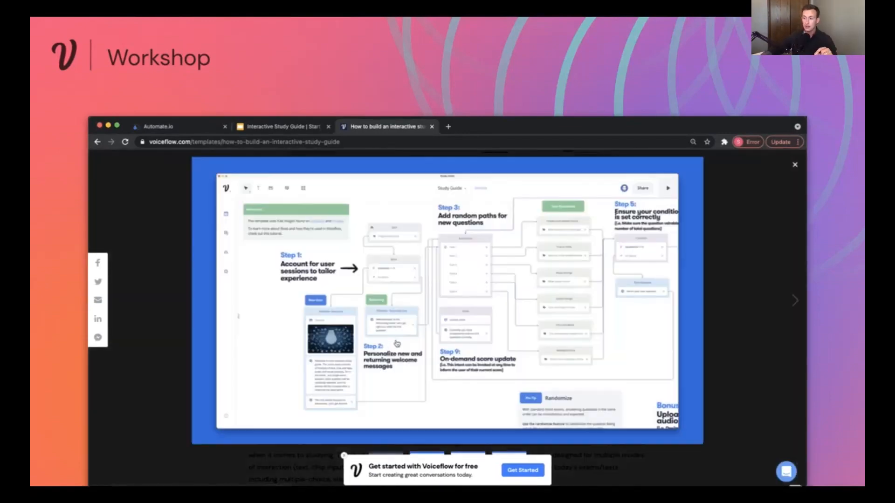
pyautogui.click(792, 303)
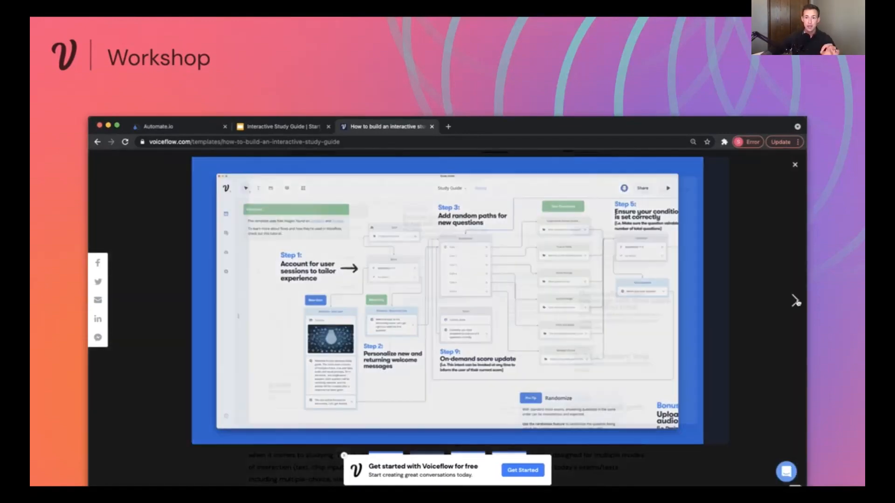
pyautogui.click(795, 302)
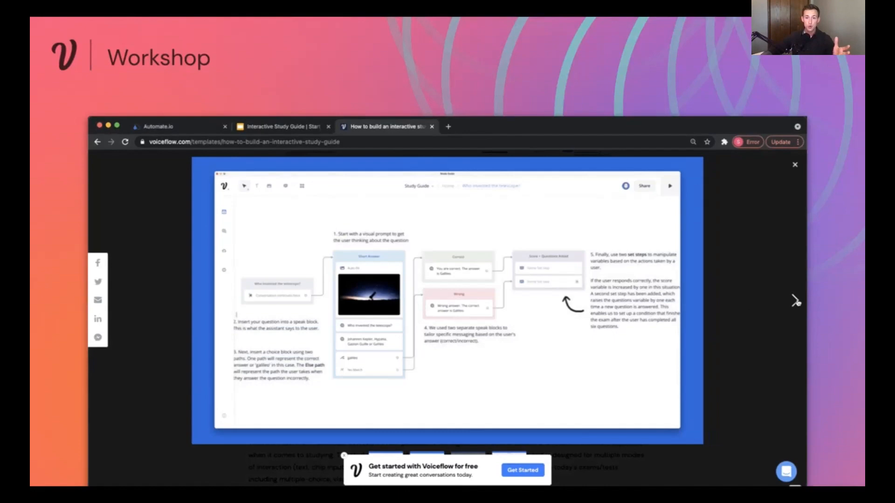
pyautogui.click(795, 302)
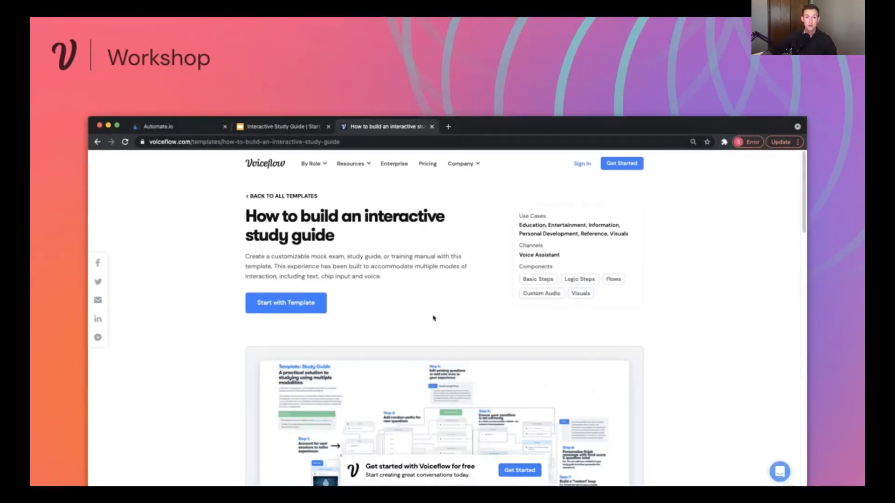
pyautogui.scroll(-5, 433, 318)
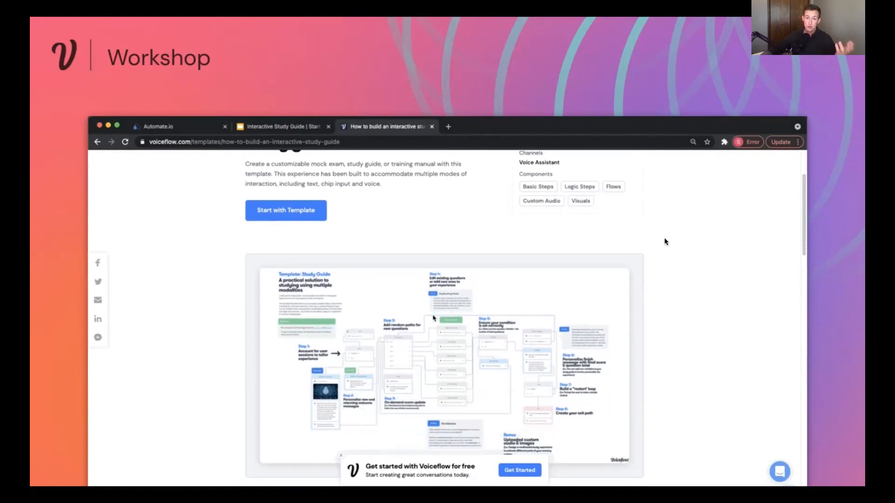
pyautogui.scroll(-3, 665, 242)
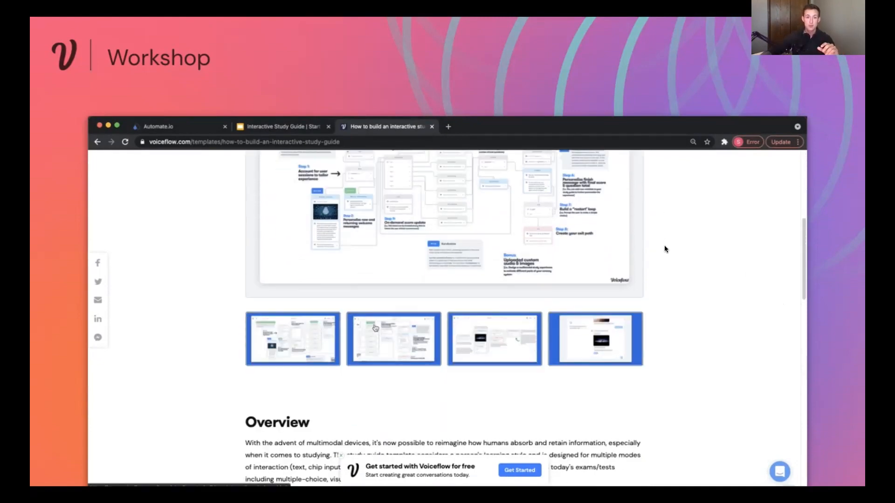
pyautogui.click(441, 293)
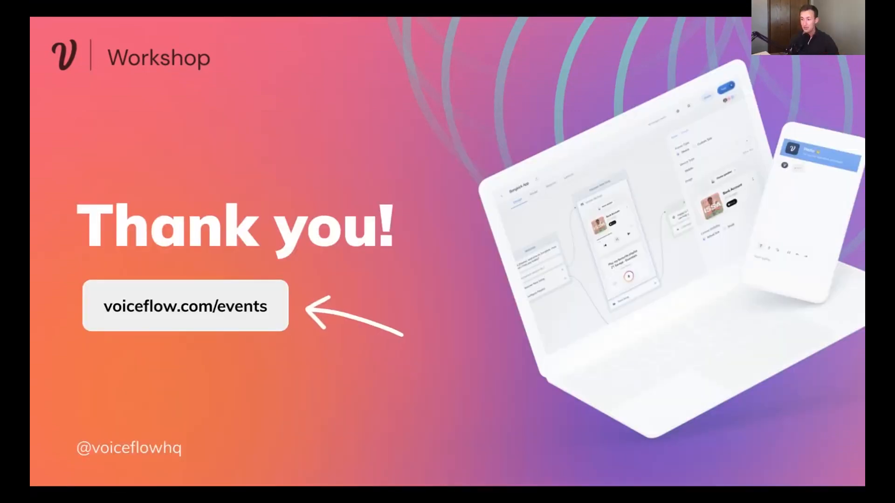